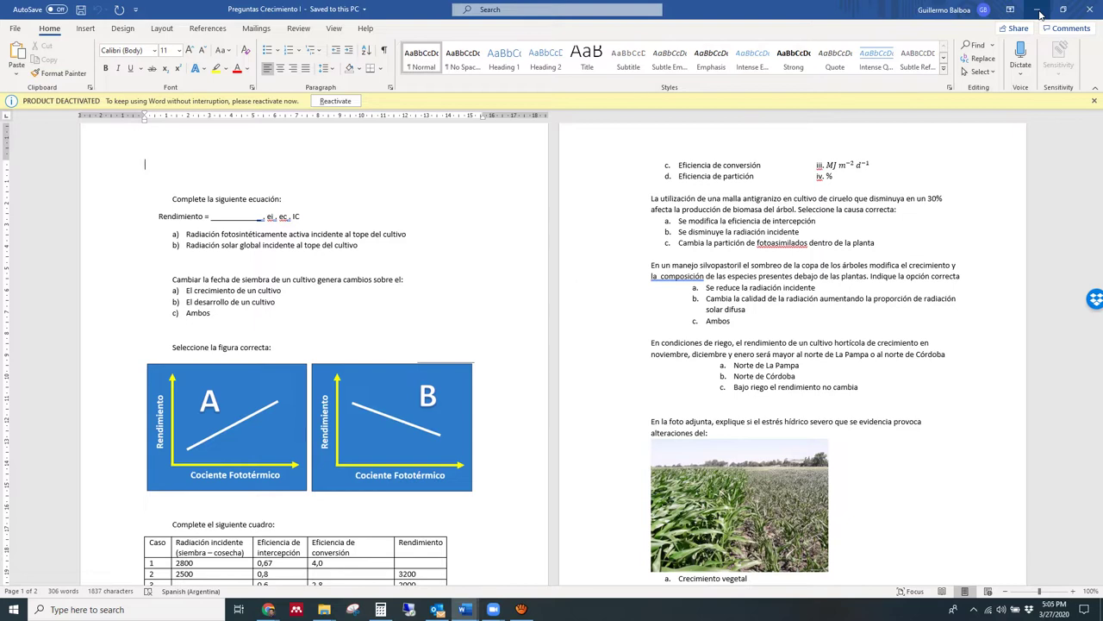
Switch from Word to the EVELIA classroom in Chrome and reload the Ecofisiología de la Producción Vegetal start page
left_click(1038, 10)
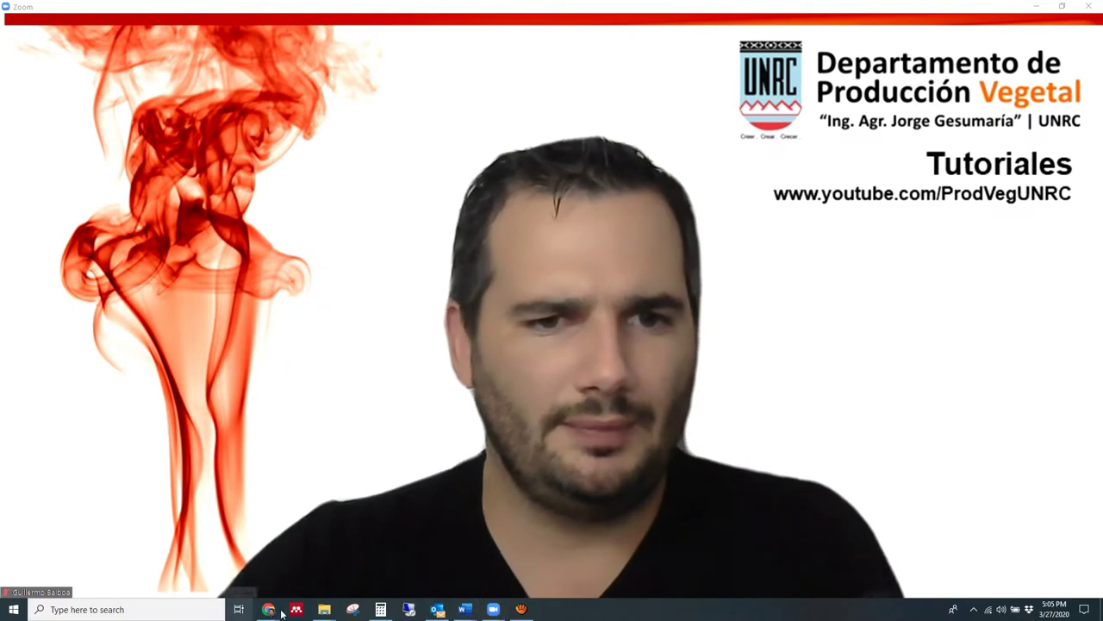
mouse_move(268, 611)
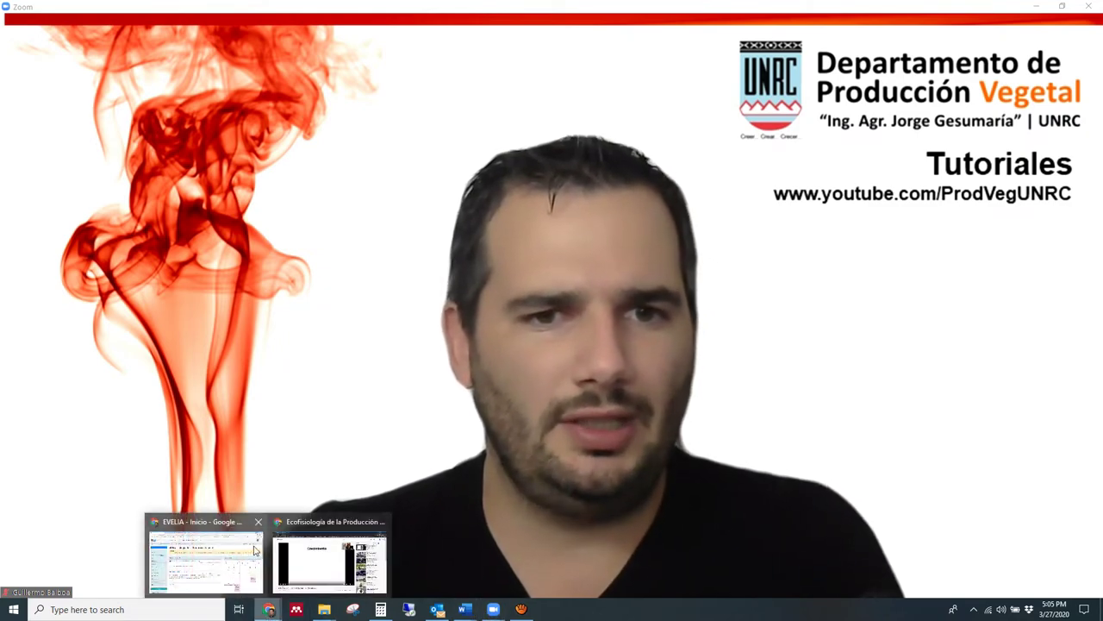
left_click(205, 560)
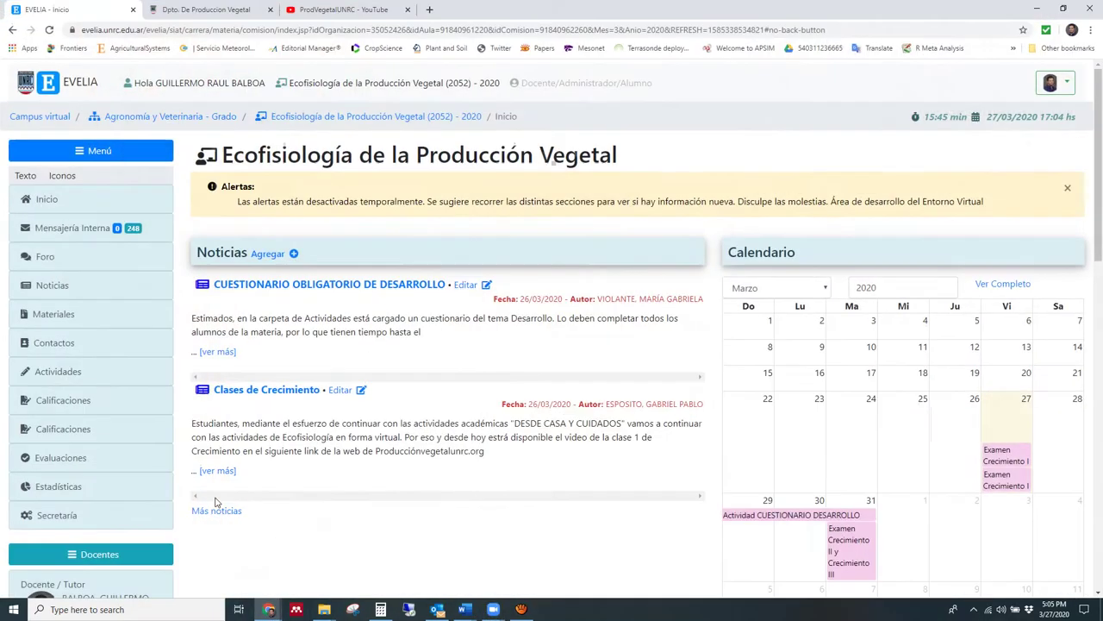
left_click(54, 200)
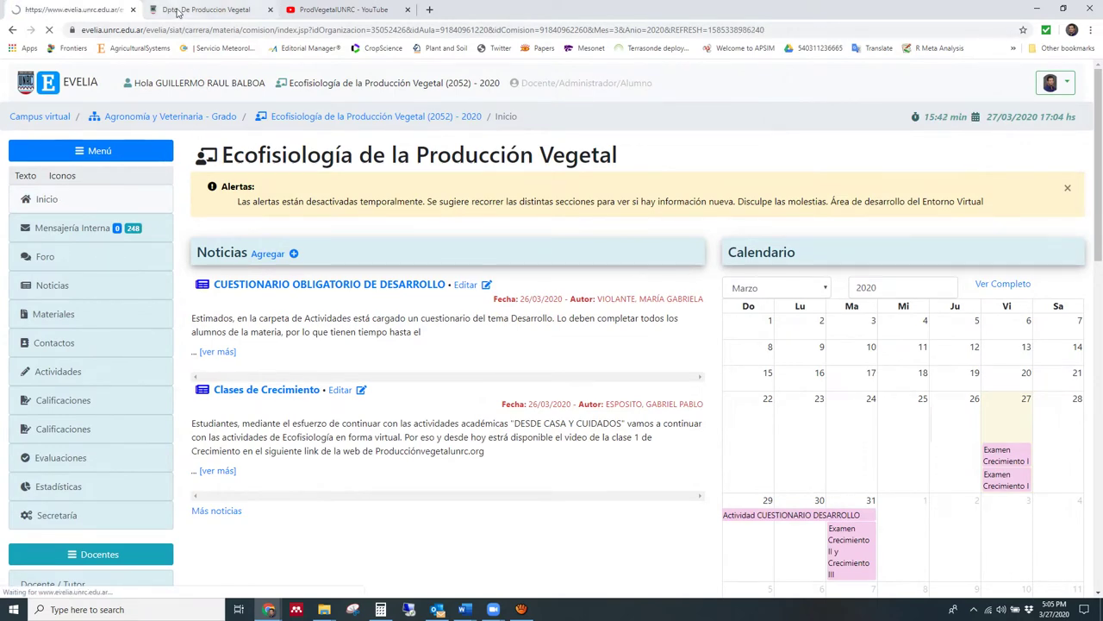
Visit the YouTube channel linked on the Dpto. de Producción Vegetal site and preview the Clase Crecimiento III video, paused at 5:42
left_click(206, 10)
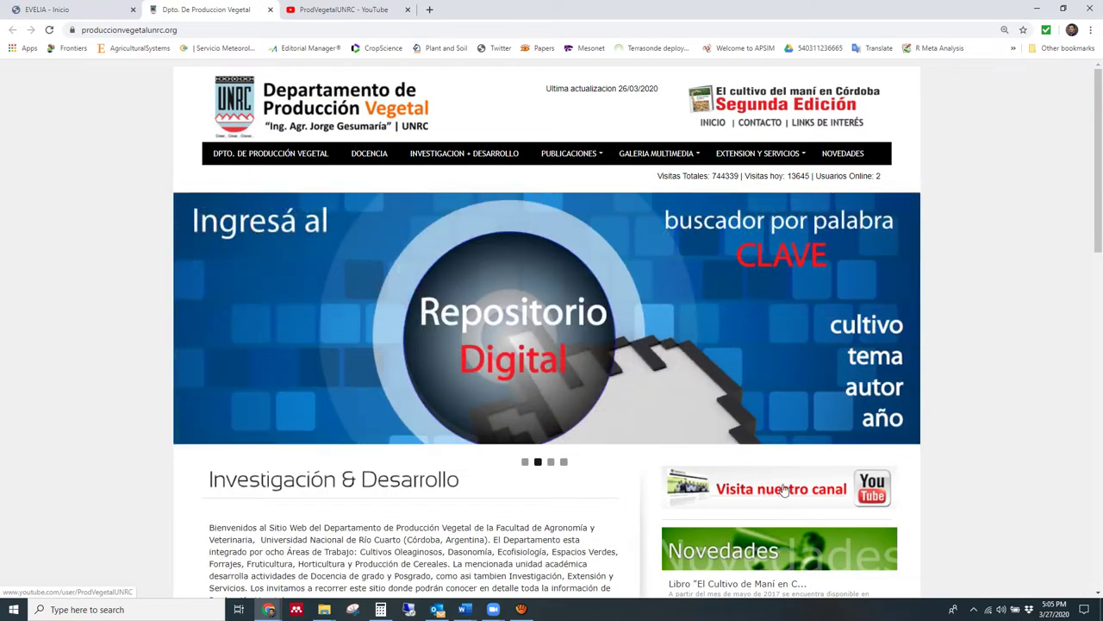
left_click(784, 489)
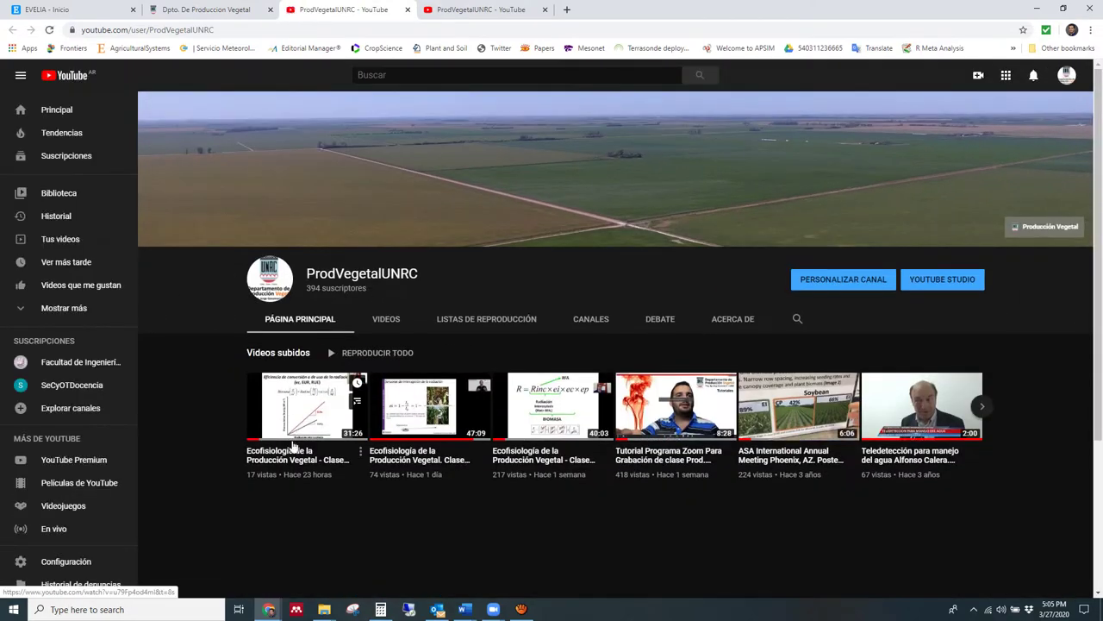
left_click(317, 412)
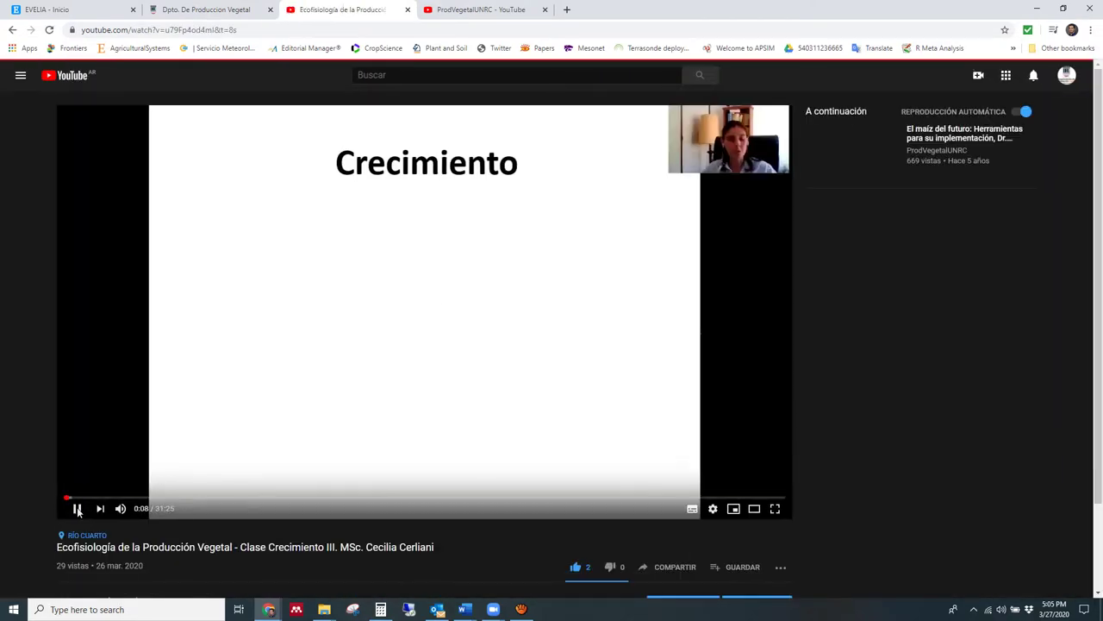
left_click(76, 508)
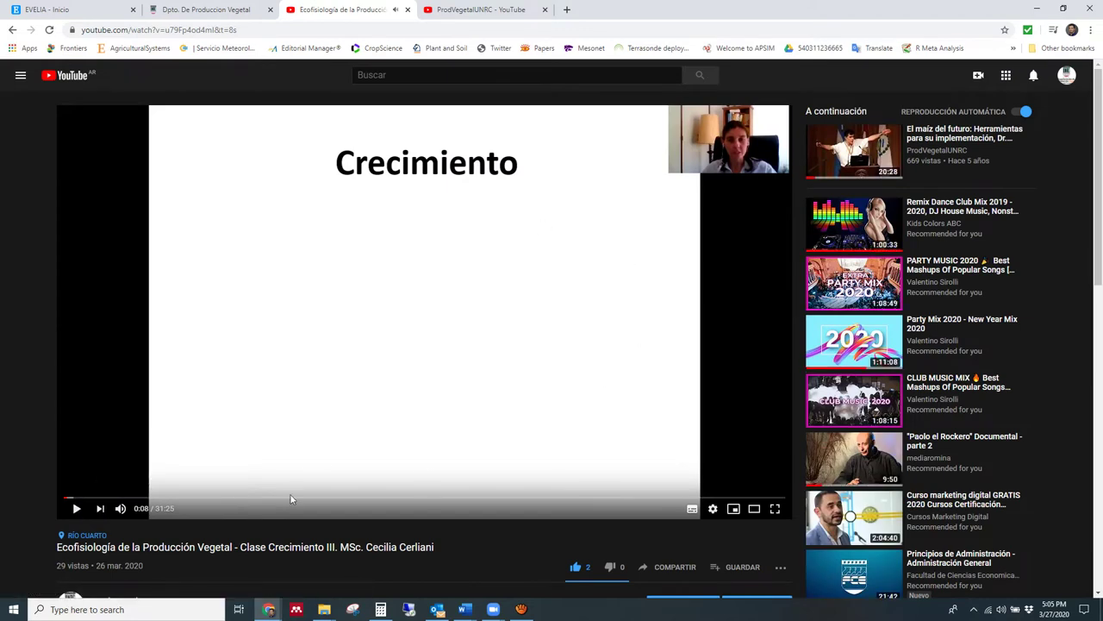
left_click(195, 498)
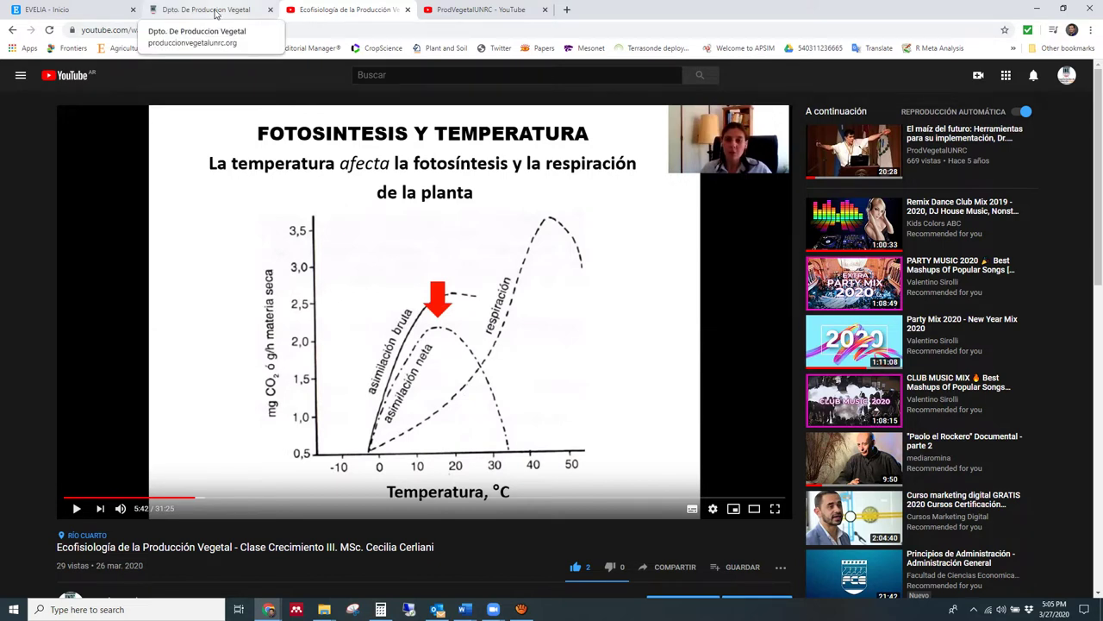
Return to the EVELIA classroom and open the resources and permissions configuration in its Secretaría
left_click(52, 12)
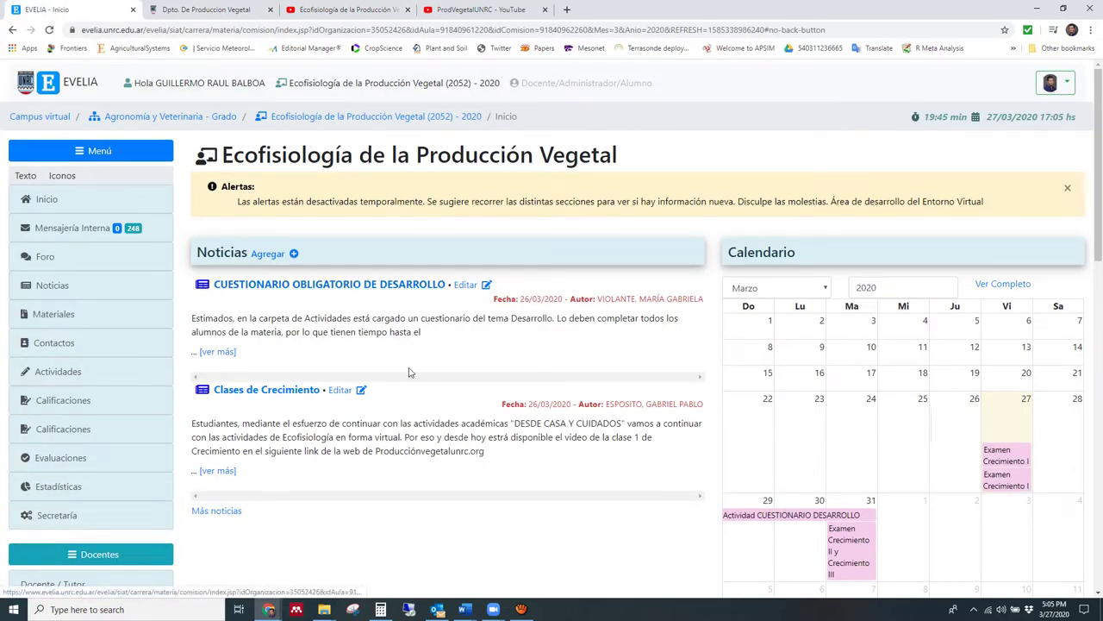
left_click(52, 206)
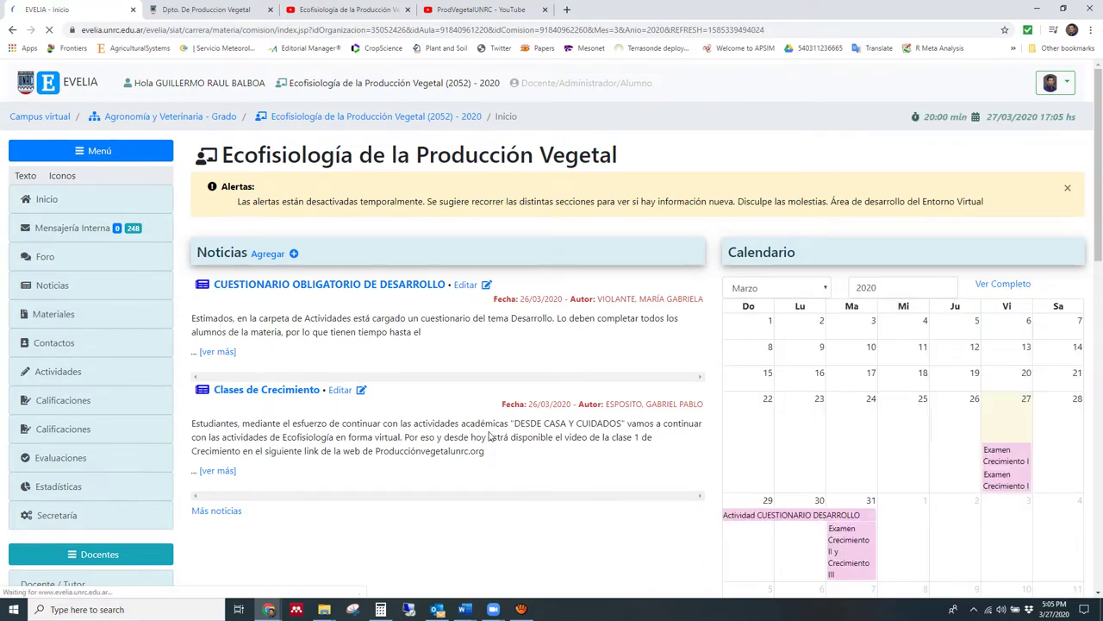
scroll(74, 474, "down", 1)
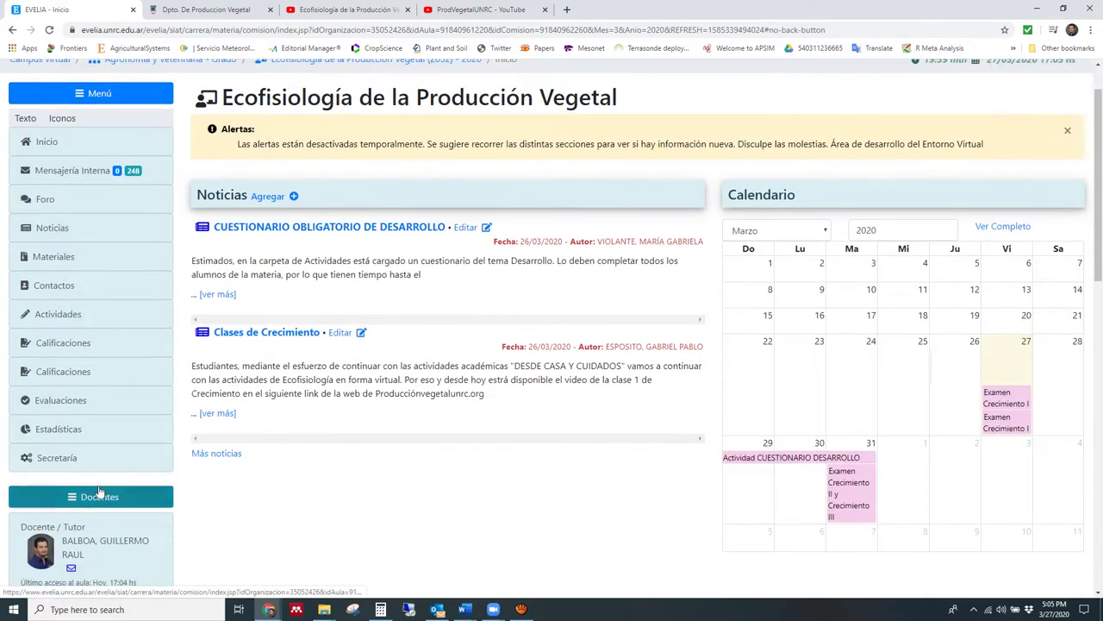
left_click(63, 462)
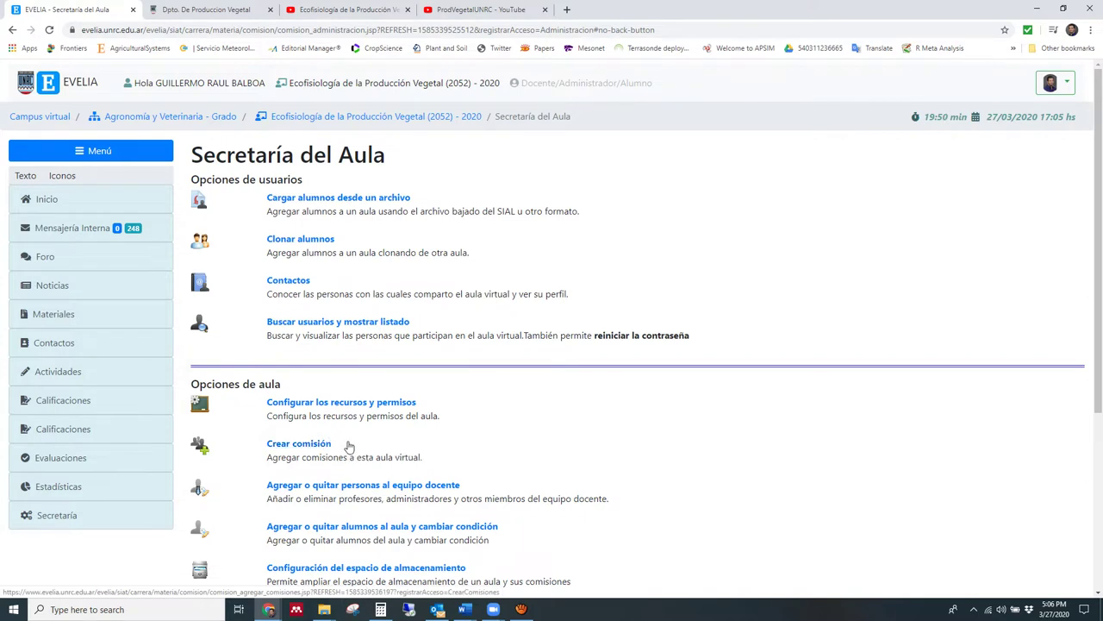
scroll(380, 425, "down", 1)
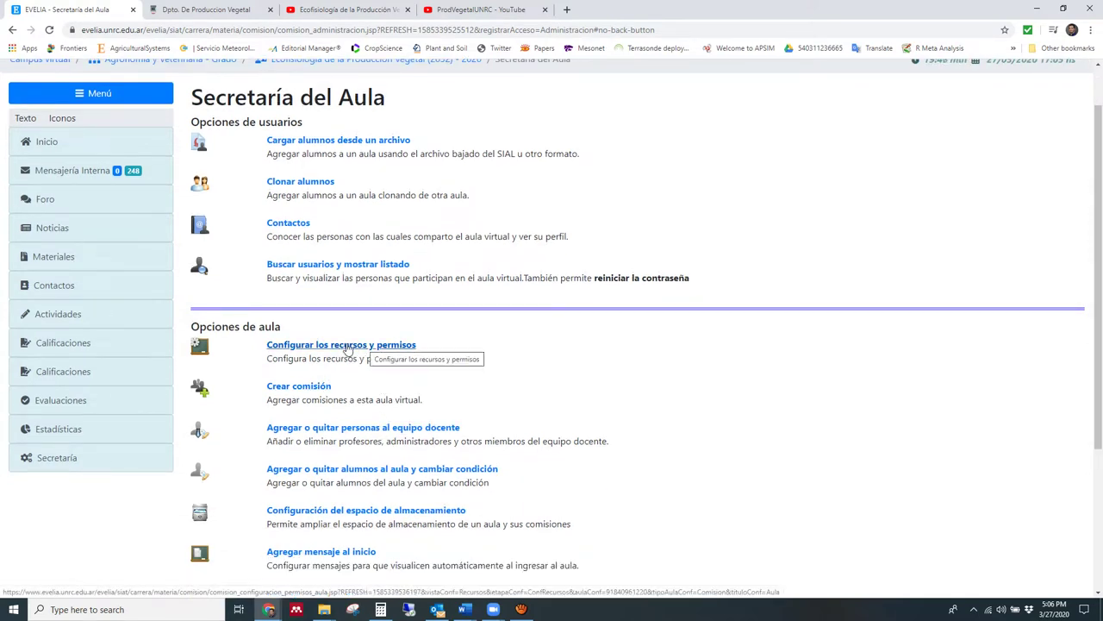
left_click(296, 347)
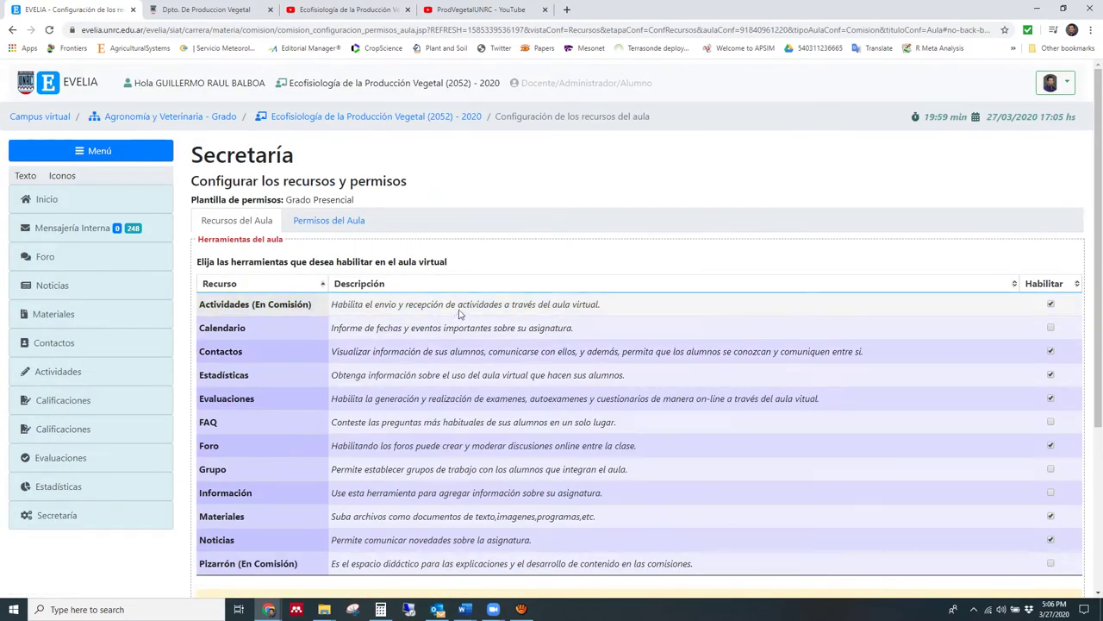
Check the enabled state of the Evaluaciones tool in the list of classroom resources
scroll(457, 317, "down", 1)
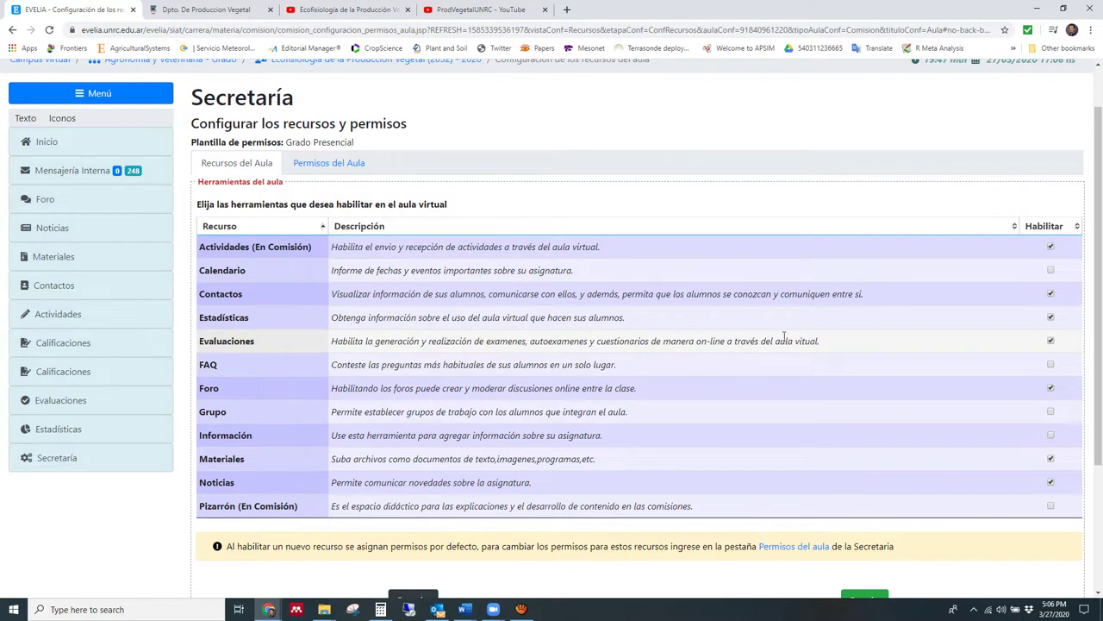
left_click(1051, 341)
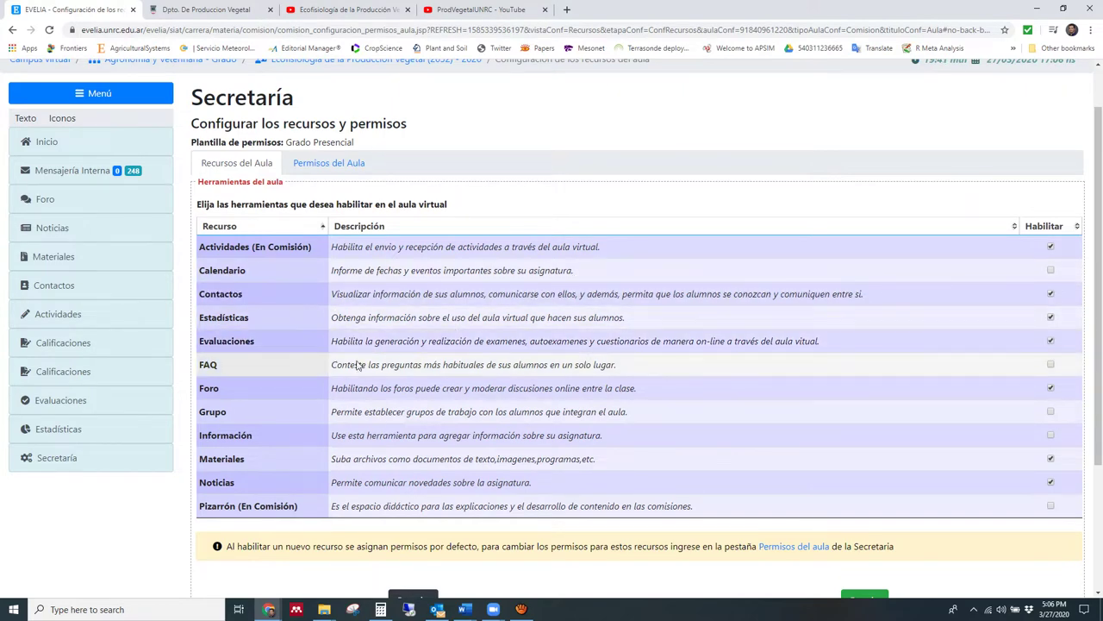
scroll(408, 347, "down", 1)
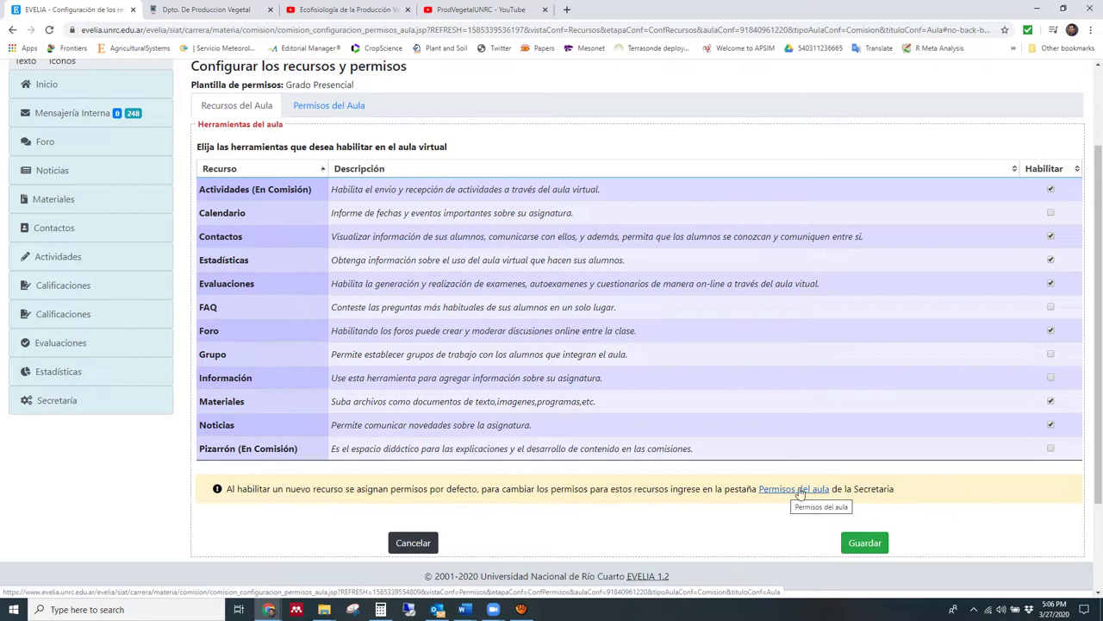
Open the classroom permissions and choose Administración for the Administrador role on Correccion_Examen under Evaluaciones
left_click(344, 115)
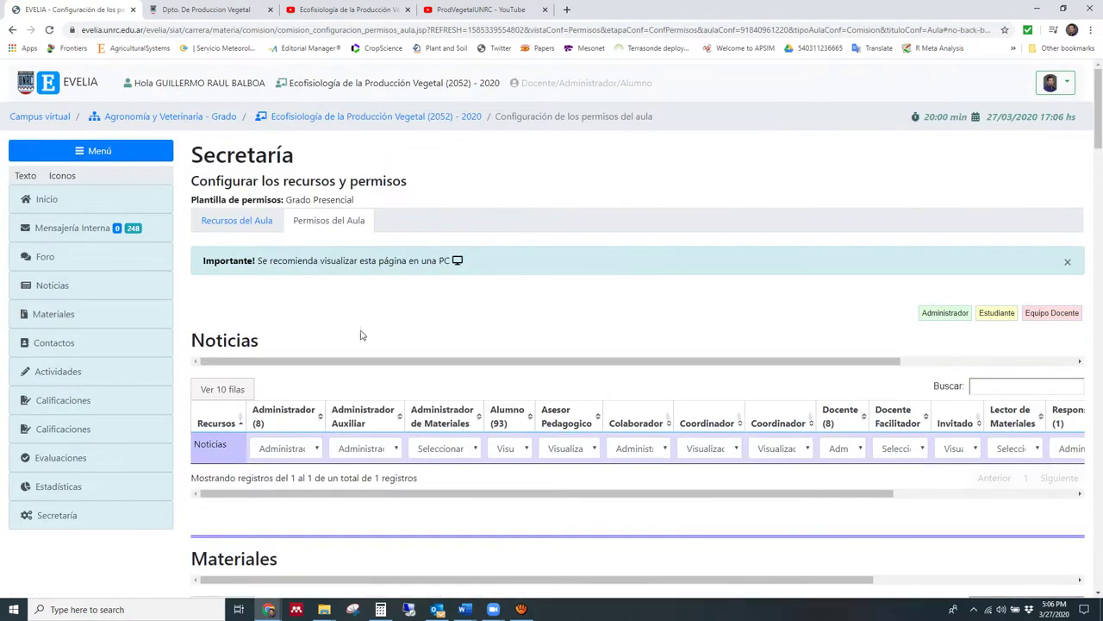
scroll(351, 331, "down", 3)
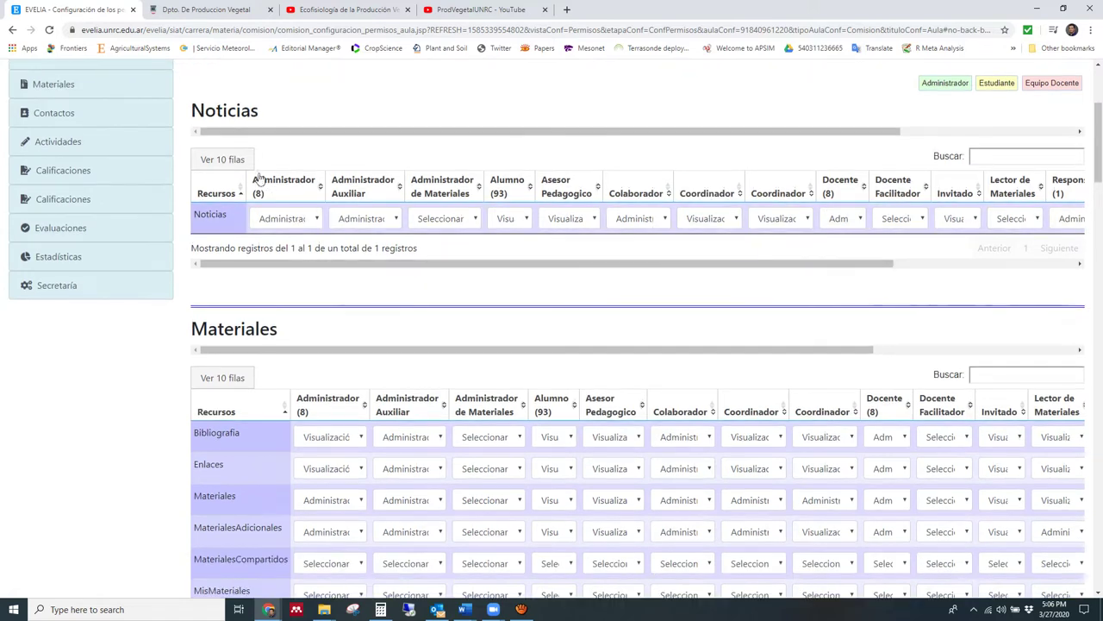
scroll(274, 284, "down", 3)
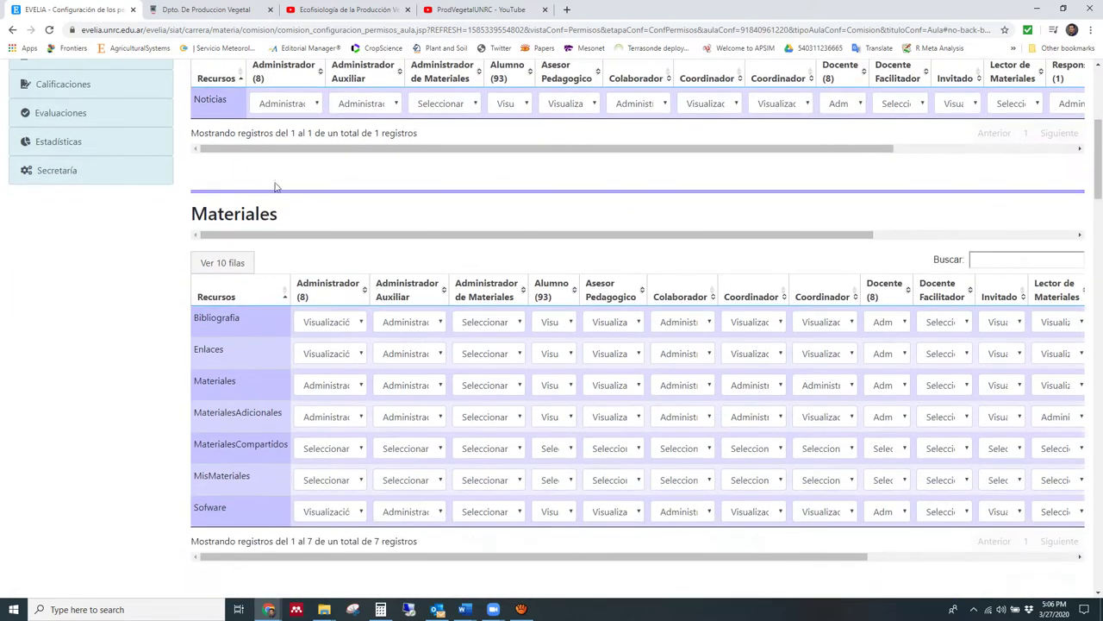
scroll(270, 219, "down", 6)
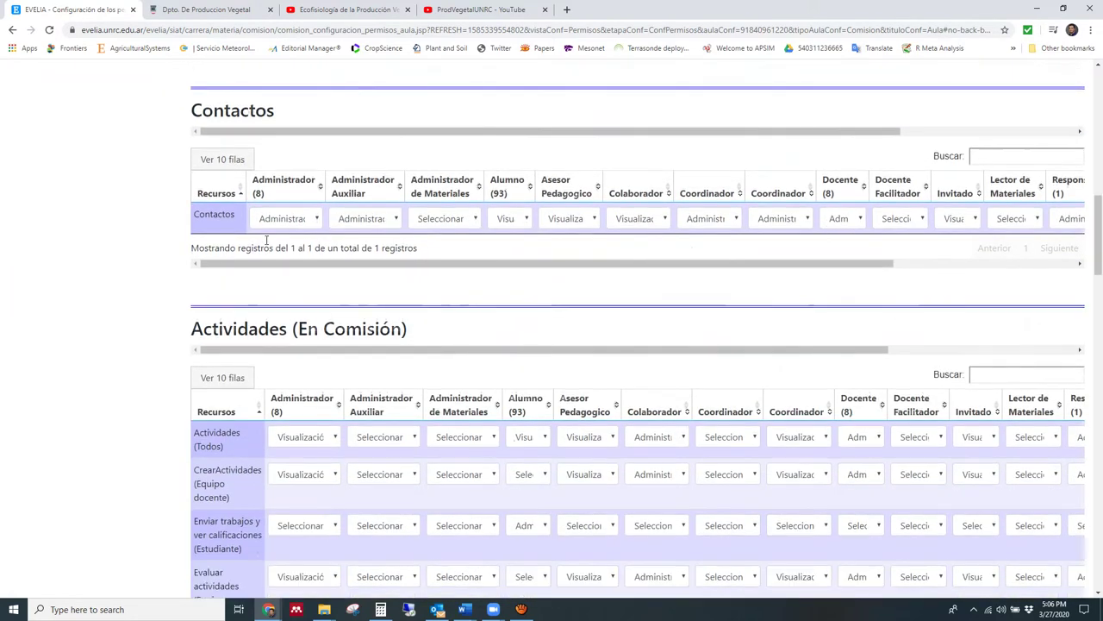
scroll(267, 245, "down", 7)
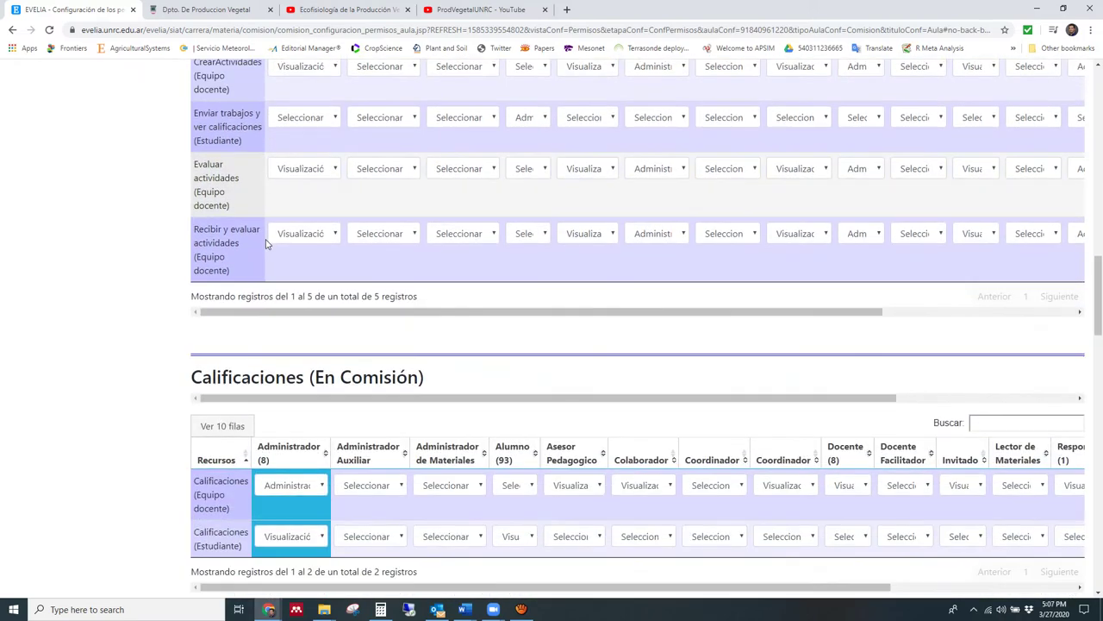
scroll(267, 246, "down", 7)
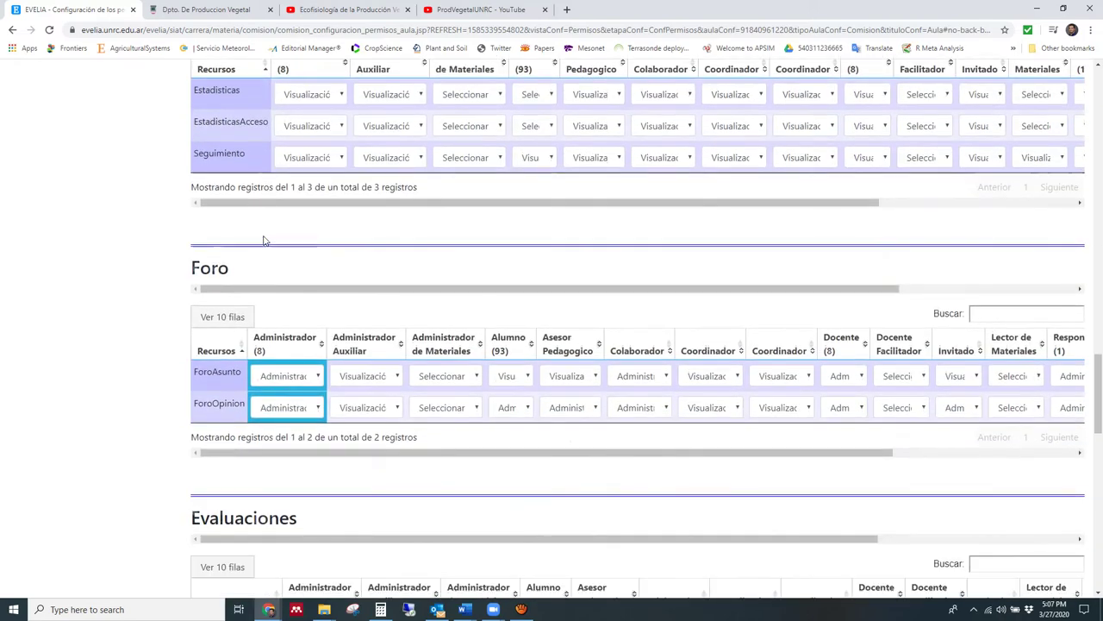
scroll(265, 236, "down", 3)
scroll(266, 238, "down", 1)
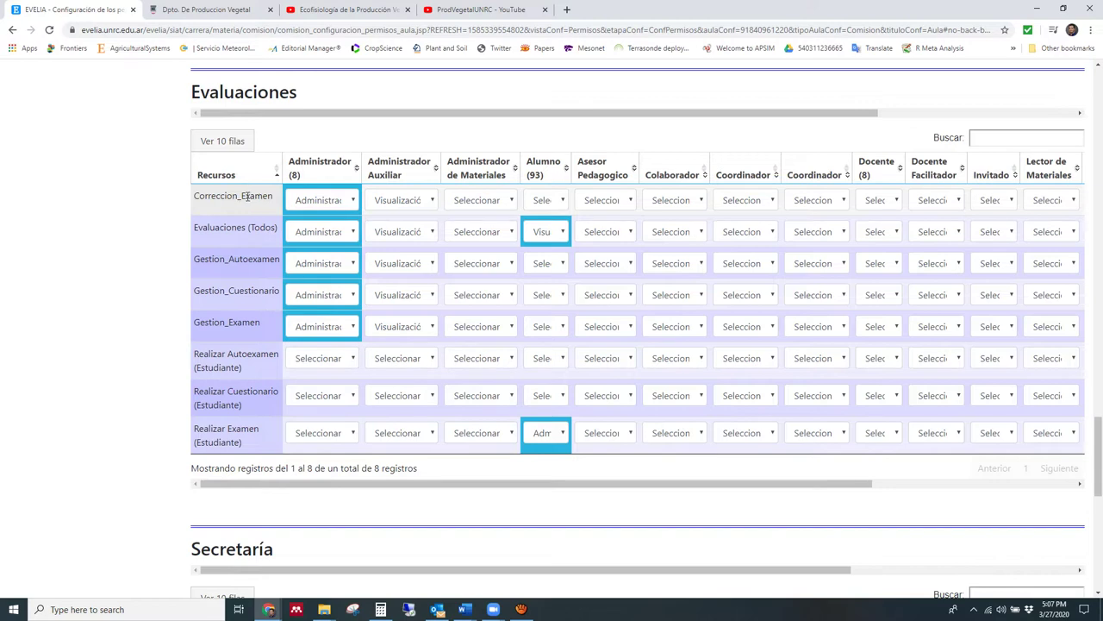
left_click(324, 202)
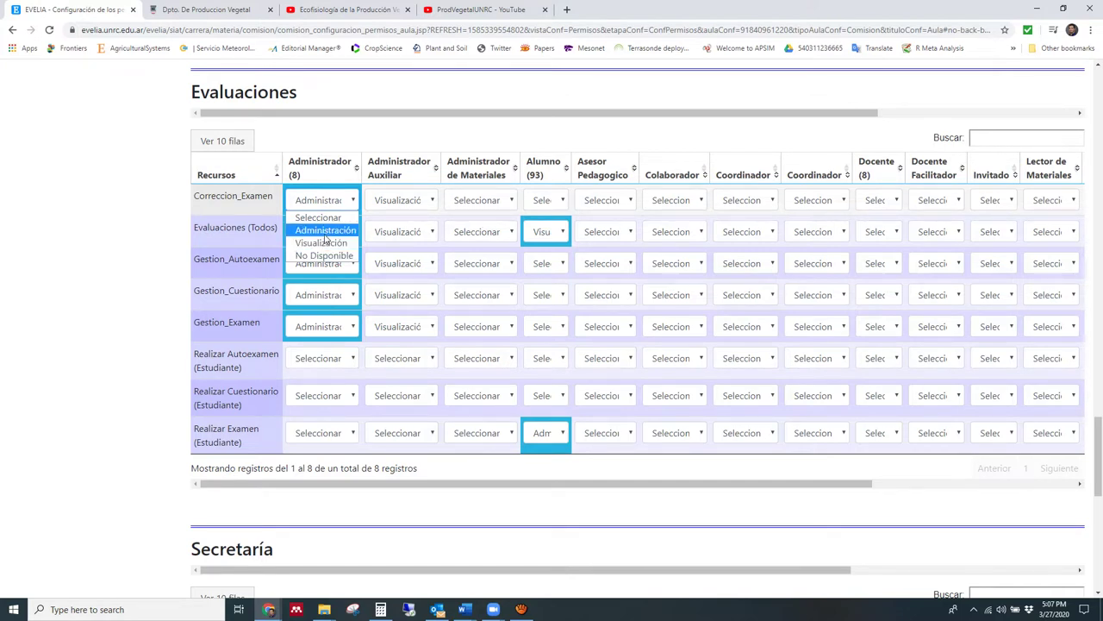
left_click(325, 232)
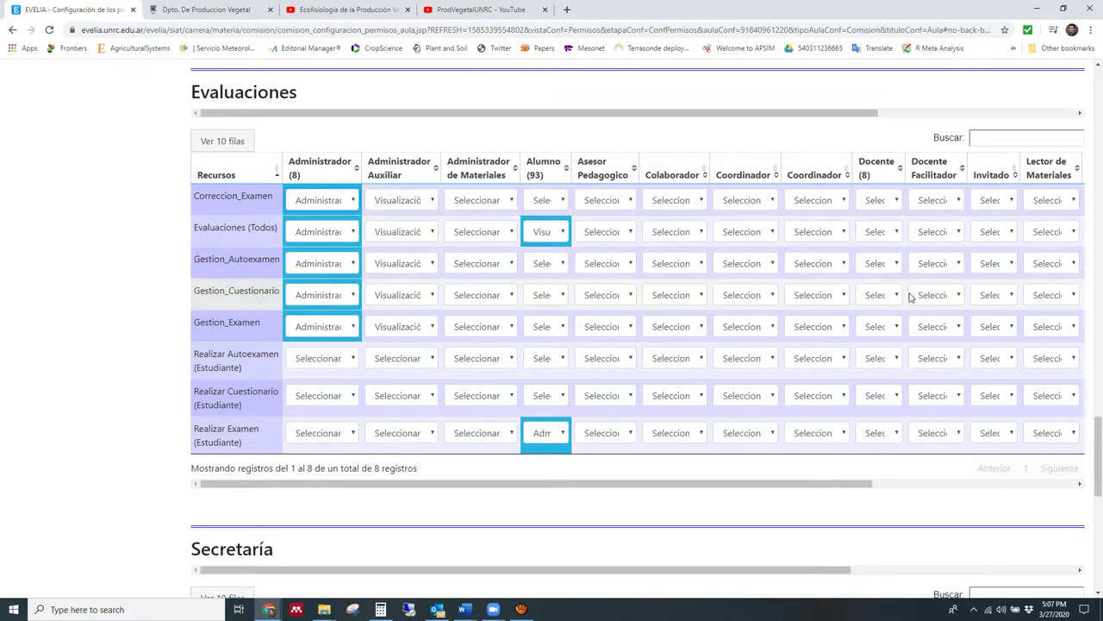
Look at the permission options offered to the Docente role for Gestion_Autoexamen and Correccion_Examen
left_click(894, 264)
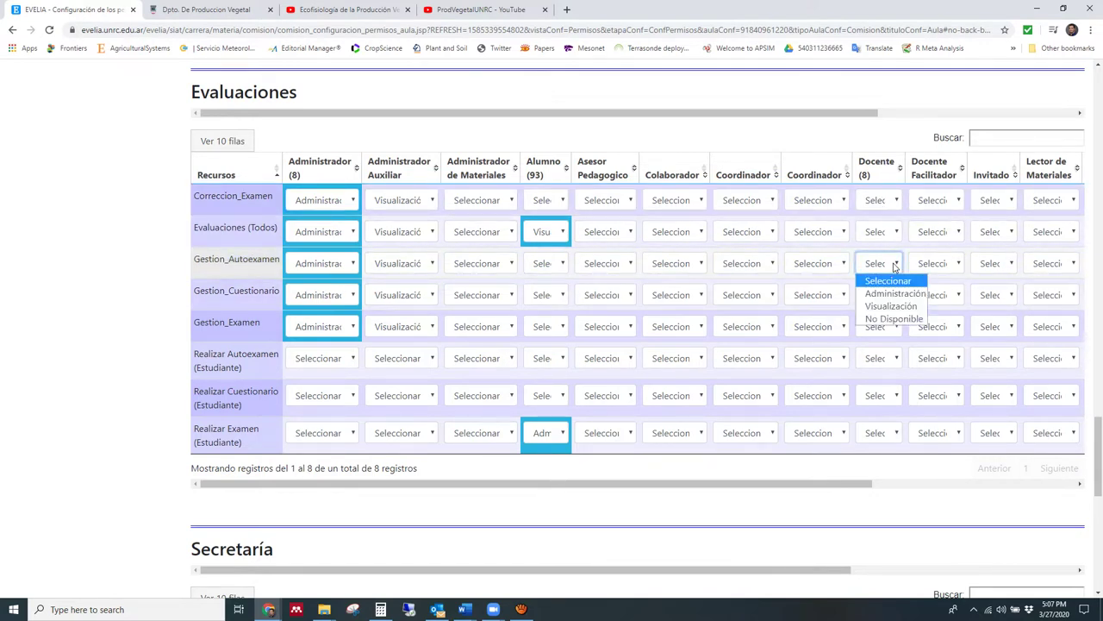
left_click(894, 264)
left_click(886, 201)
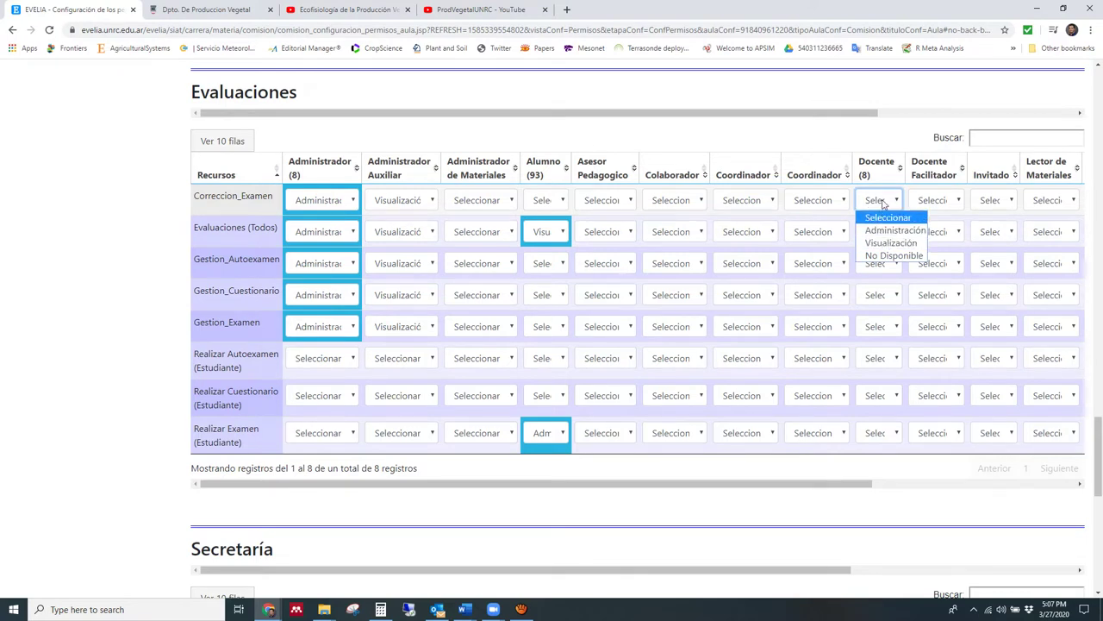
left_click(883, 203)
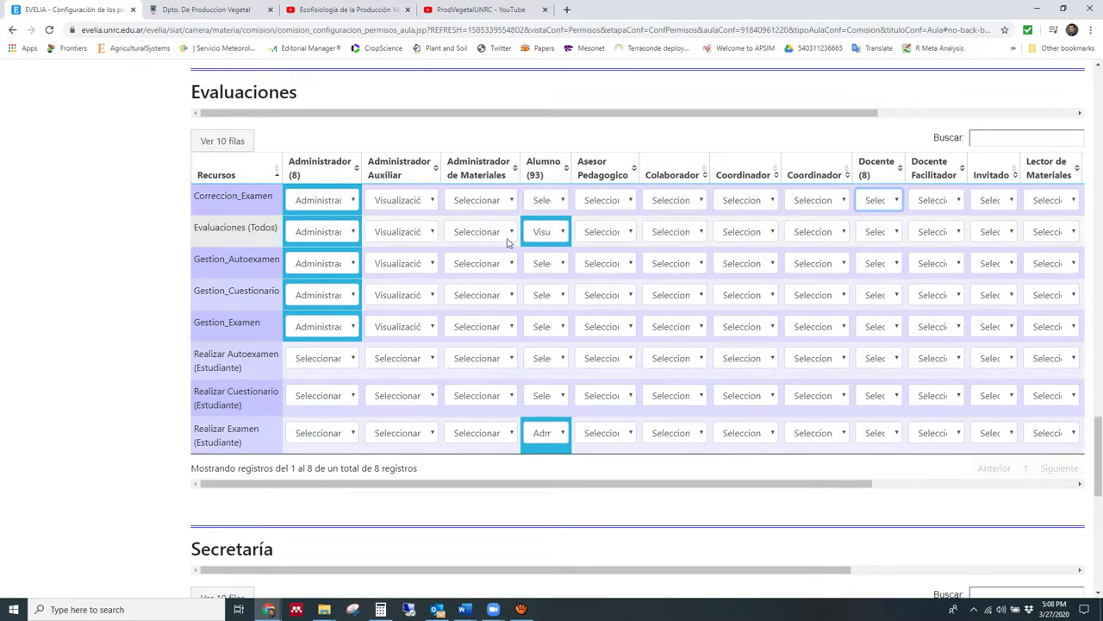
For the Alumno role, choose Visualización on Evaluaciones (Todos) and Administración on Realizar Examen (Estudiante)
left_click(544, 233)
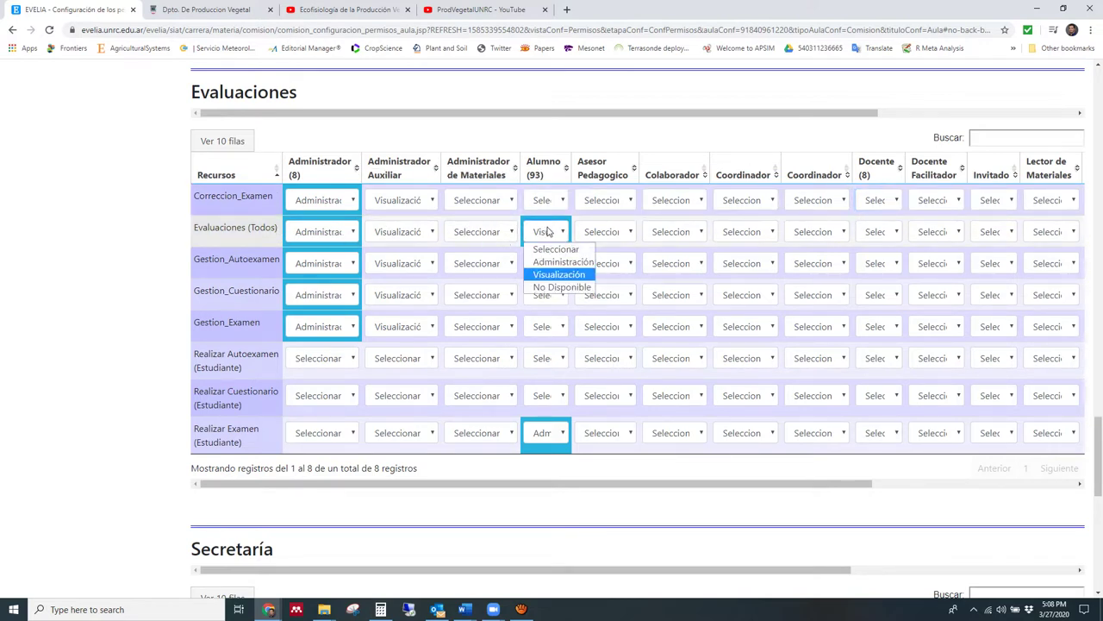
left_click(549, 274)
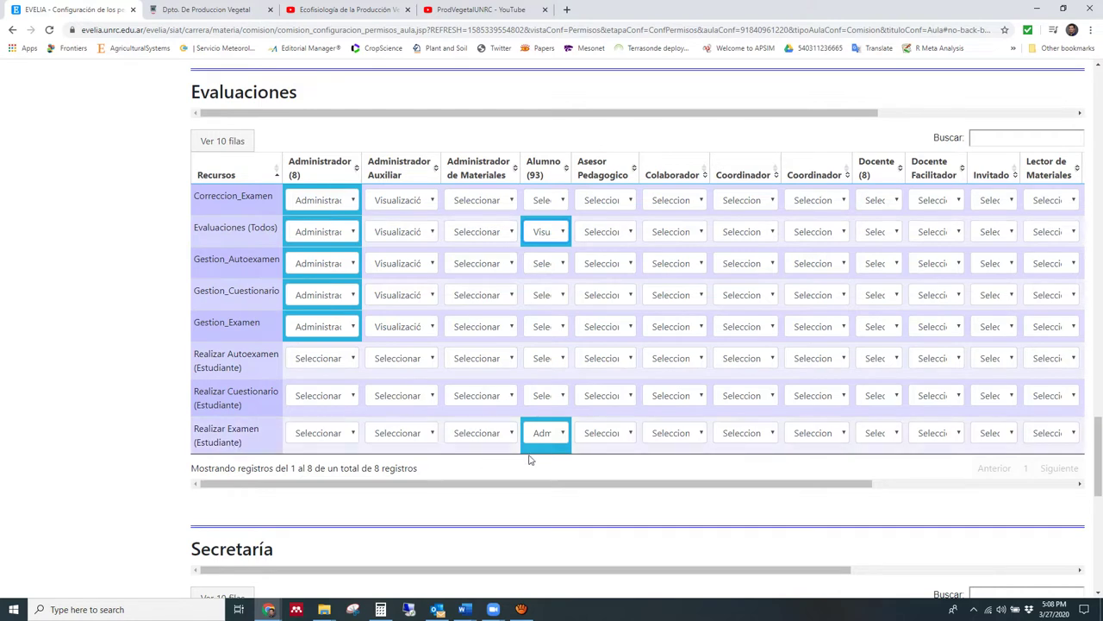
left_click(548, 435)
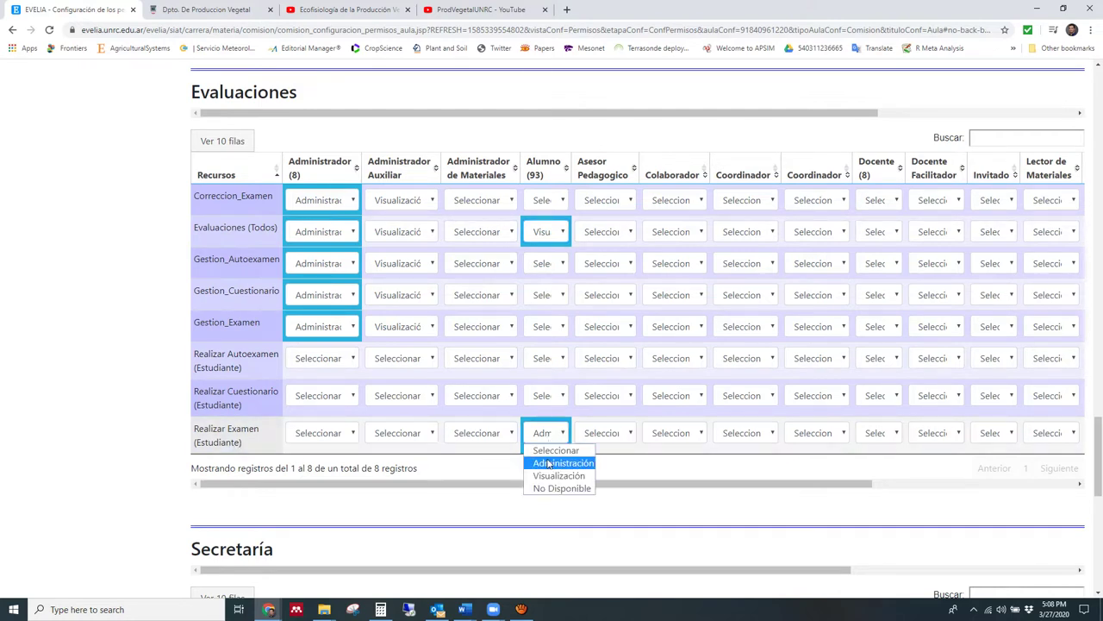
left_click(547, 463)
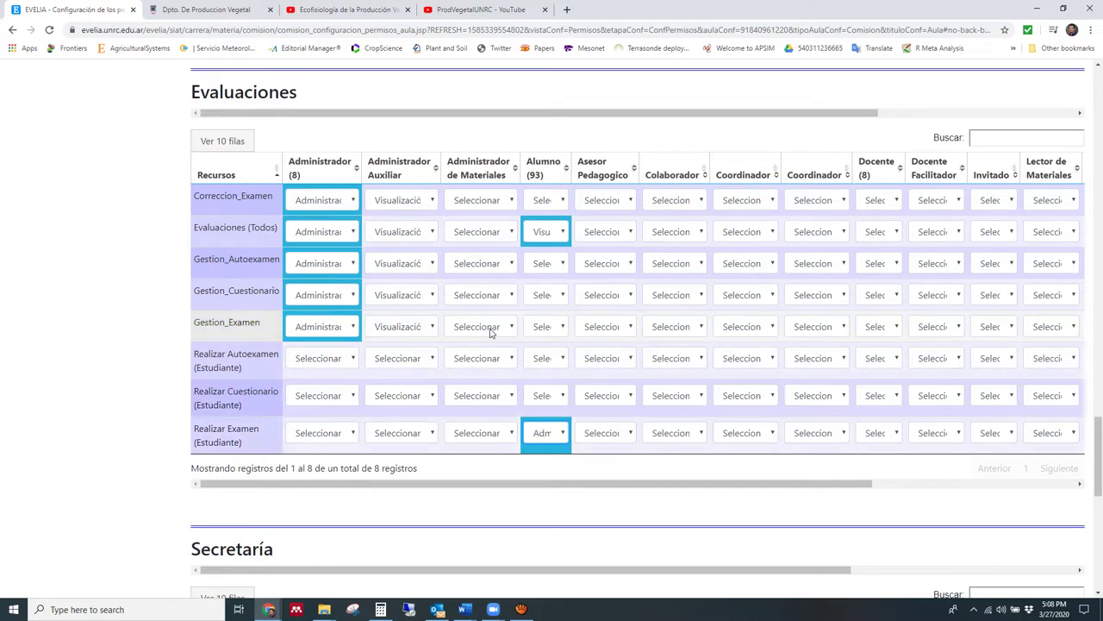
scroll(490, 332, "down", 2)
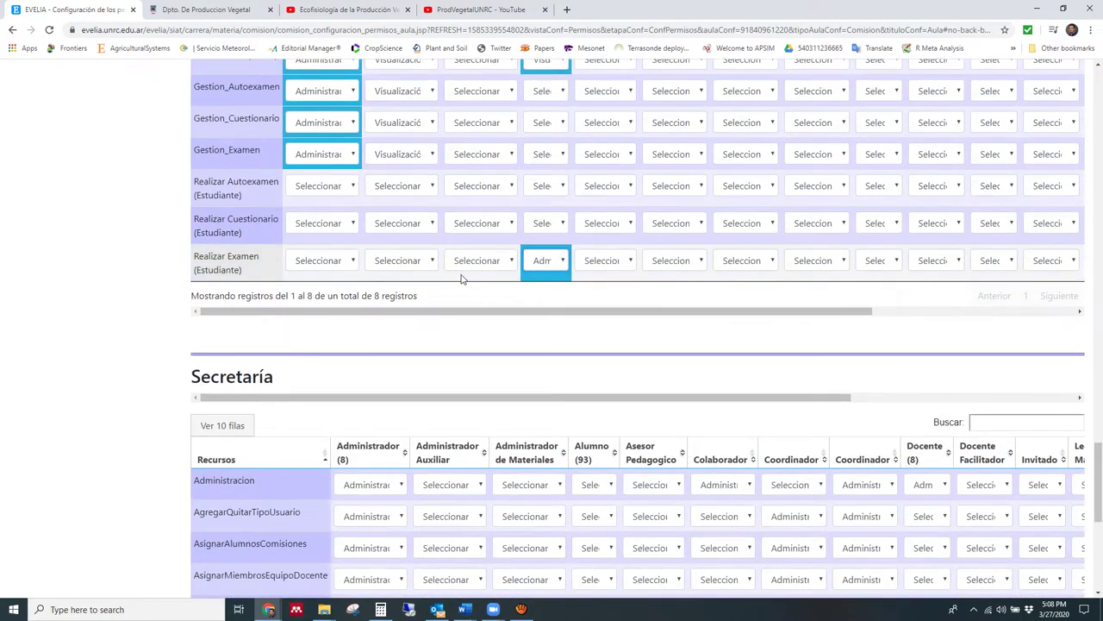
Save the classroom permissions, return to the classroom home page and open the Evaluaciones section
scroll(461, 278, "down", 5)
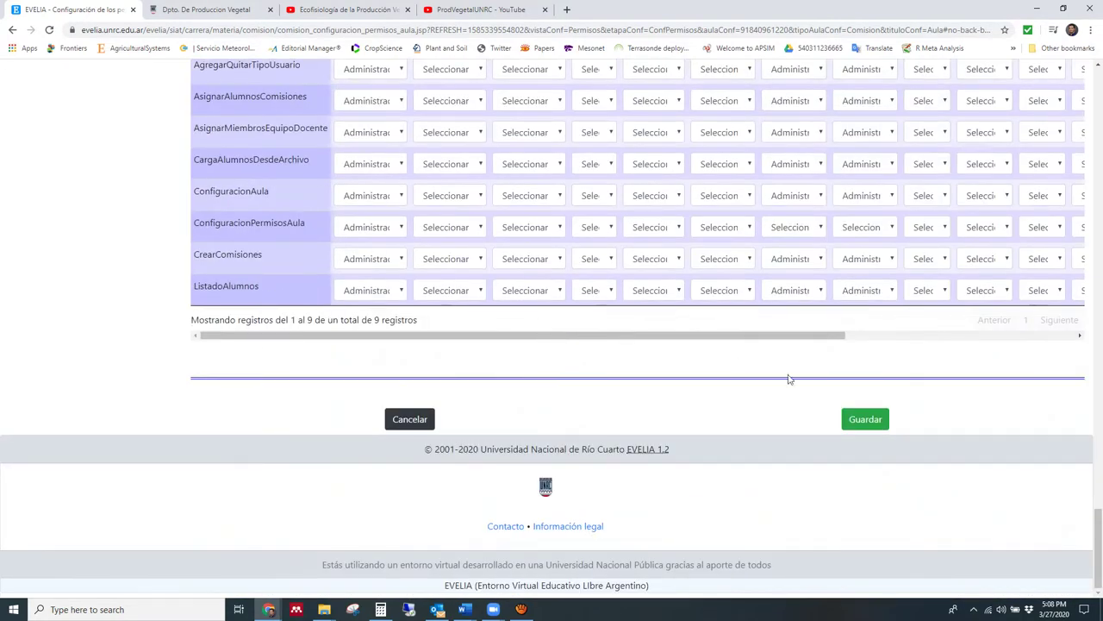
left_click(862, 420)
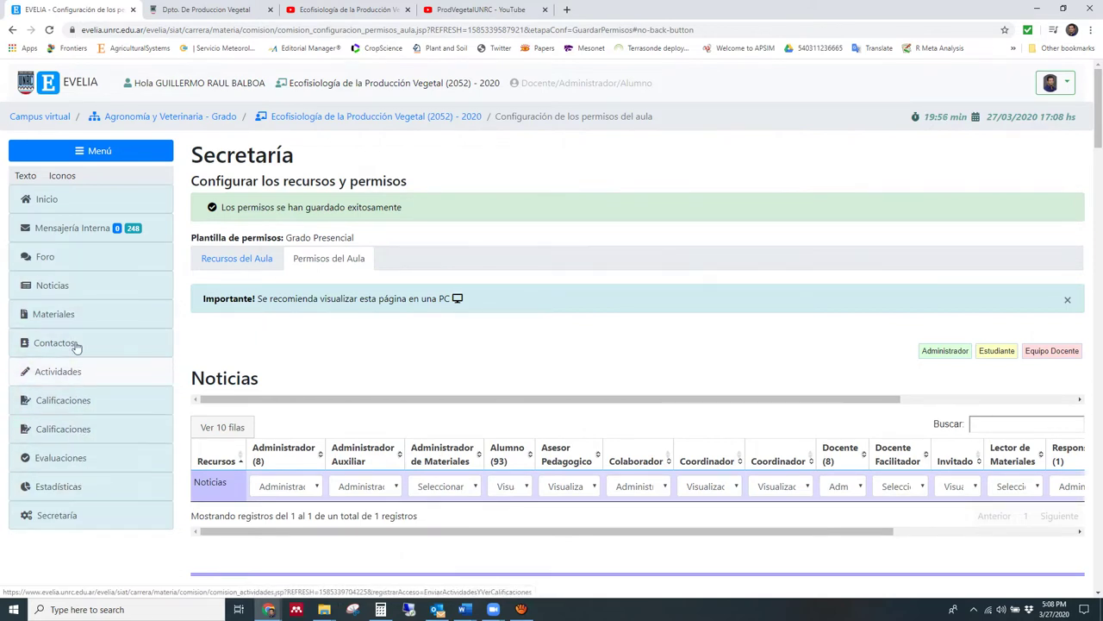
left_click(26, 201)
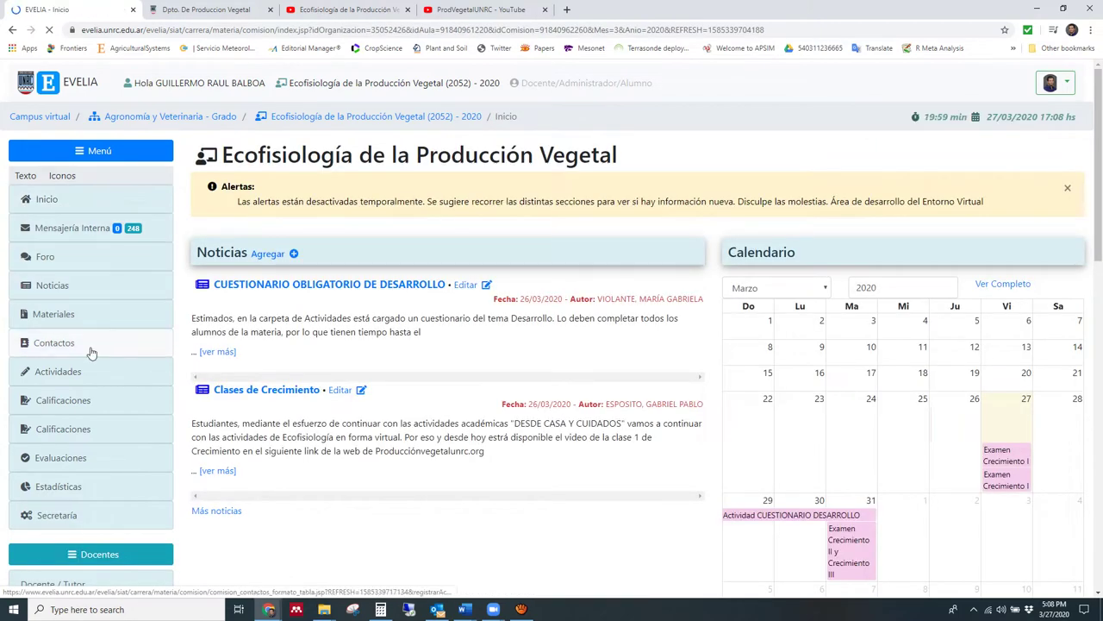
left_click(60, 457)
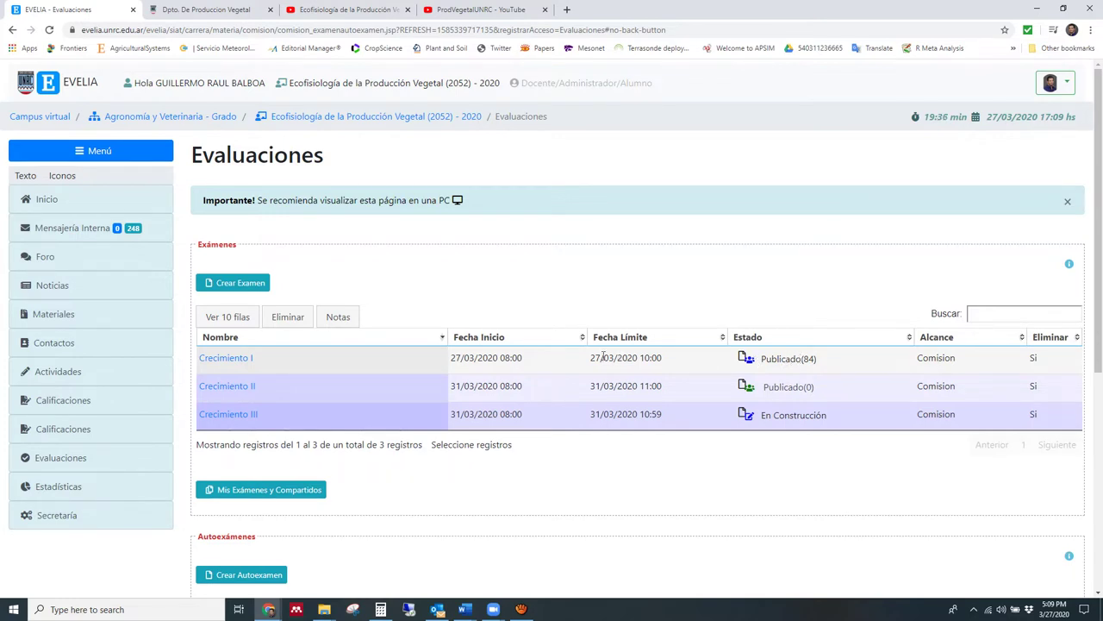
Examine the existing exams Crecimiento I, II and III, checking their dates and publication states
left_click(231, 358)
left_click(275, 411)
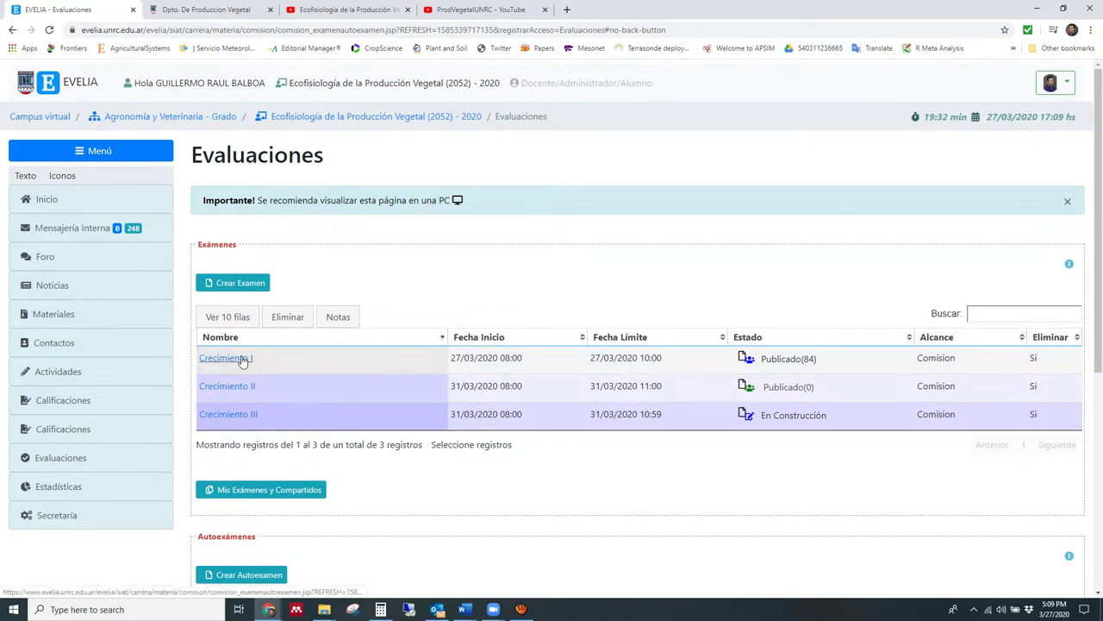
left_click(244, 362)
left_click(648, 384)
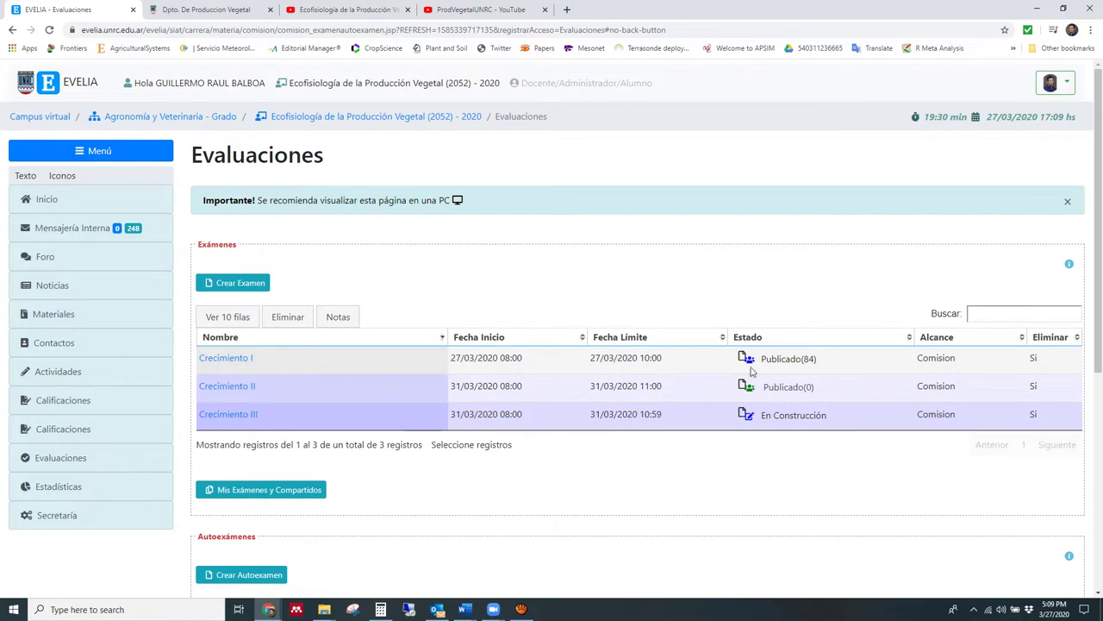
left_click(768, 359)
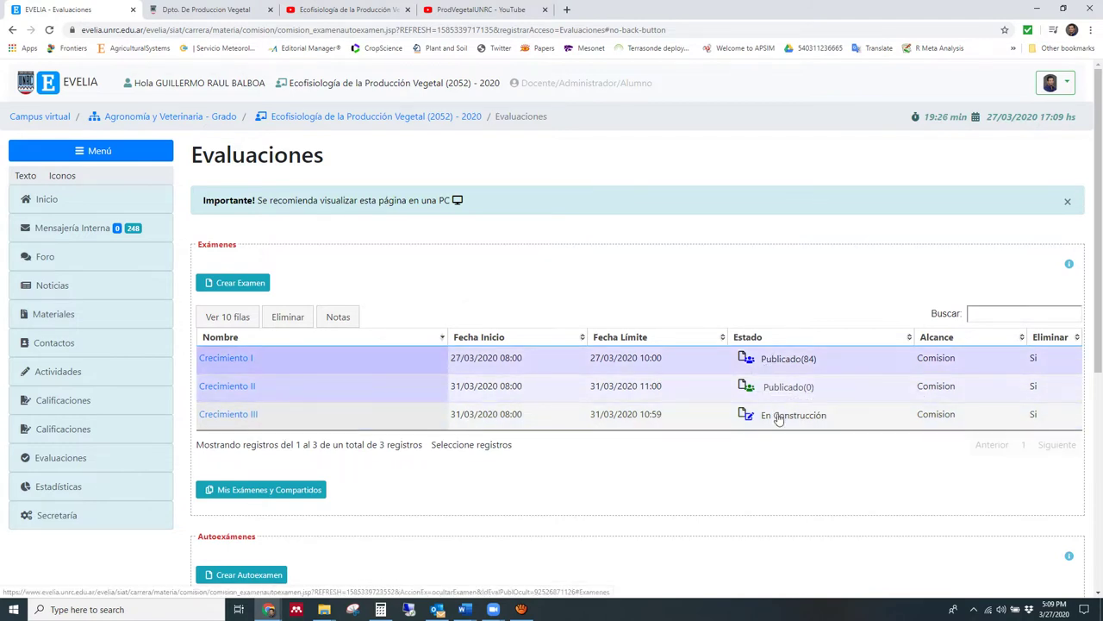
left_click(715, 414)
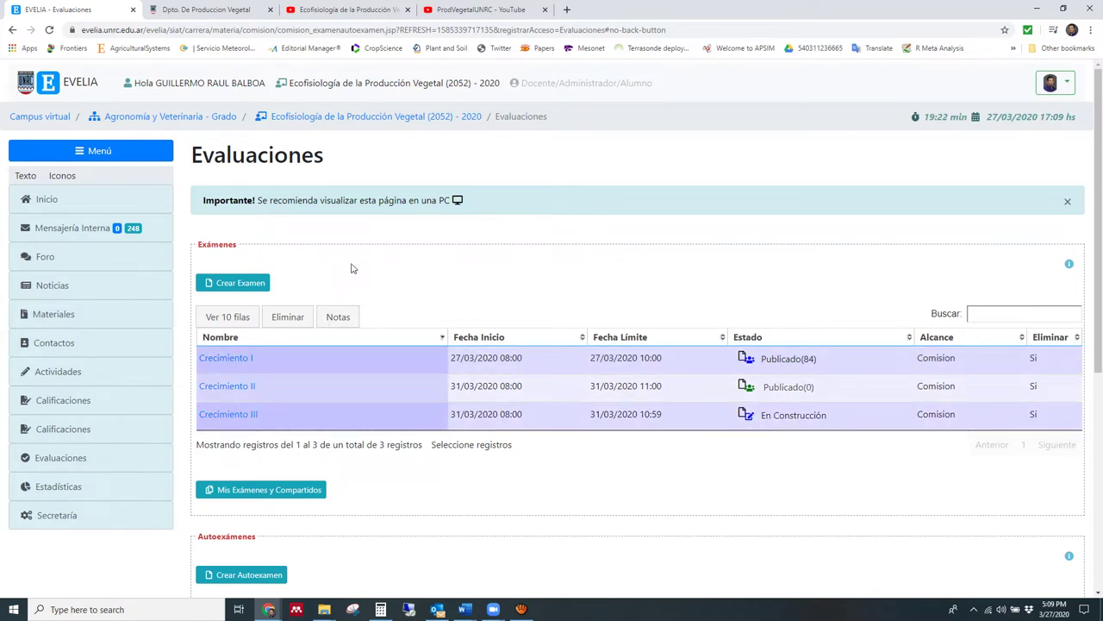
Start creating a new exam and name it Crecimiento IV
left_click(230, 288)
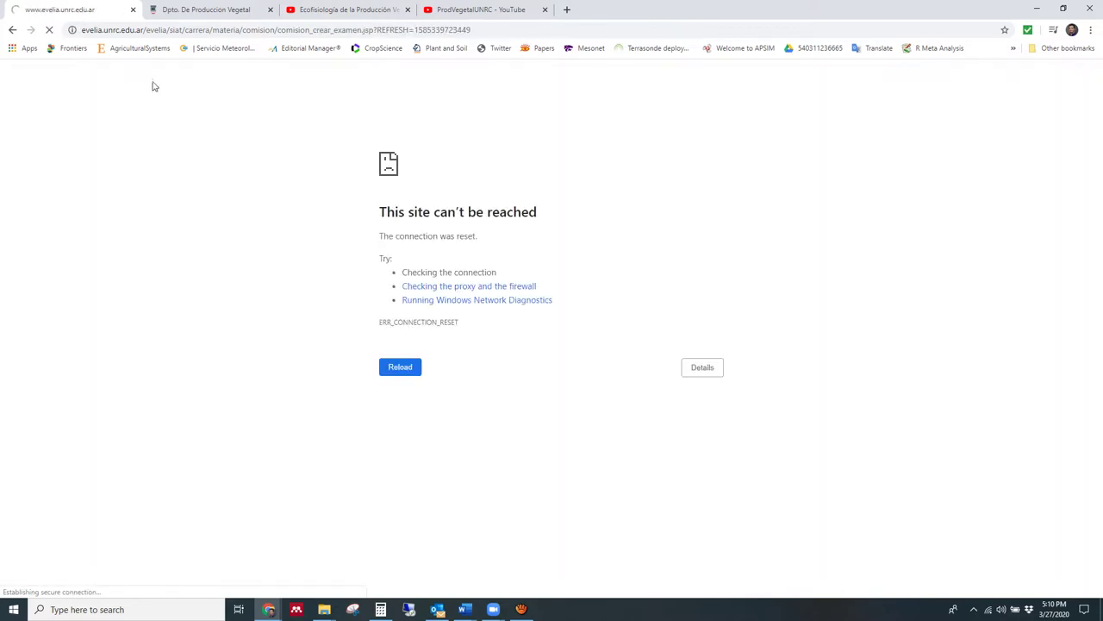
left_click(17, 31)
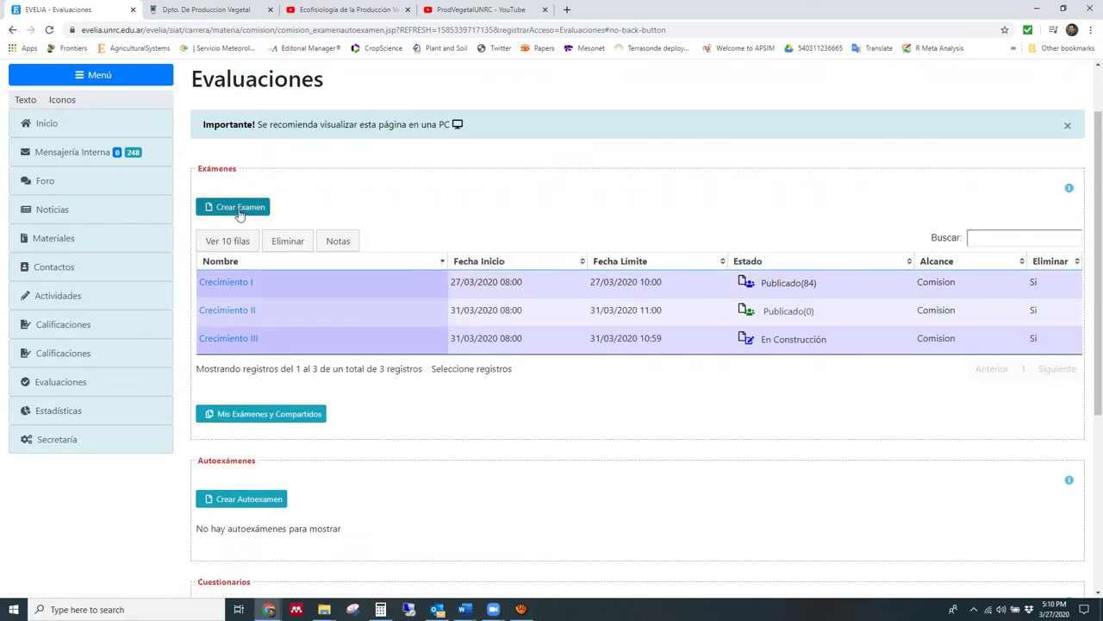
left_click(240, 209)
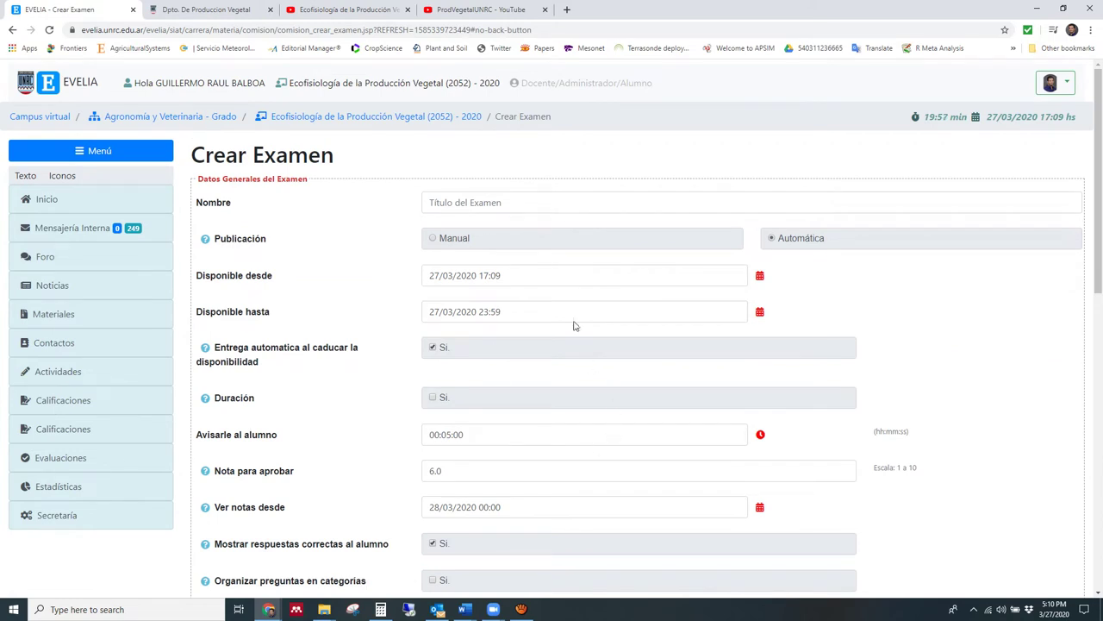
left_click(528, 201)
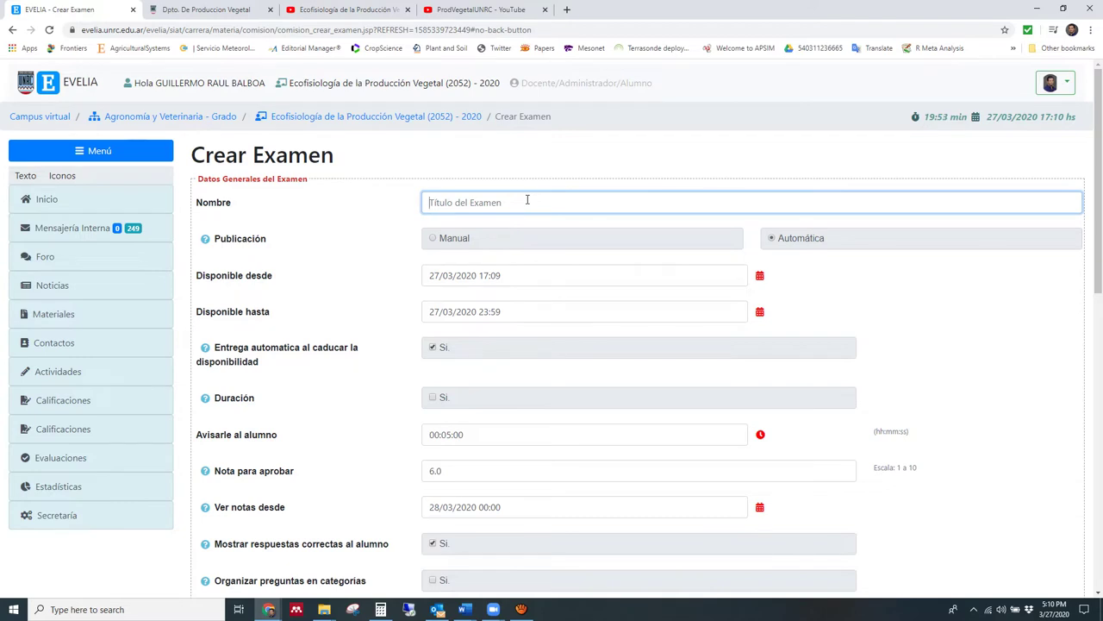
type("Crecimiento IV")
Set the exam's Disponible desde date and time to 31/03/2020 08:00
left_click(758, 277)
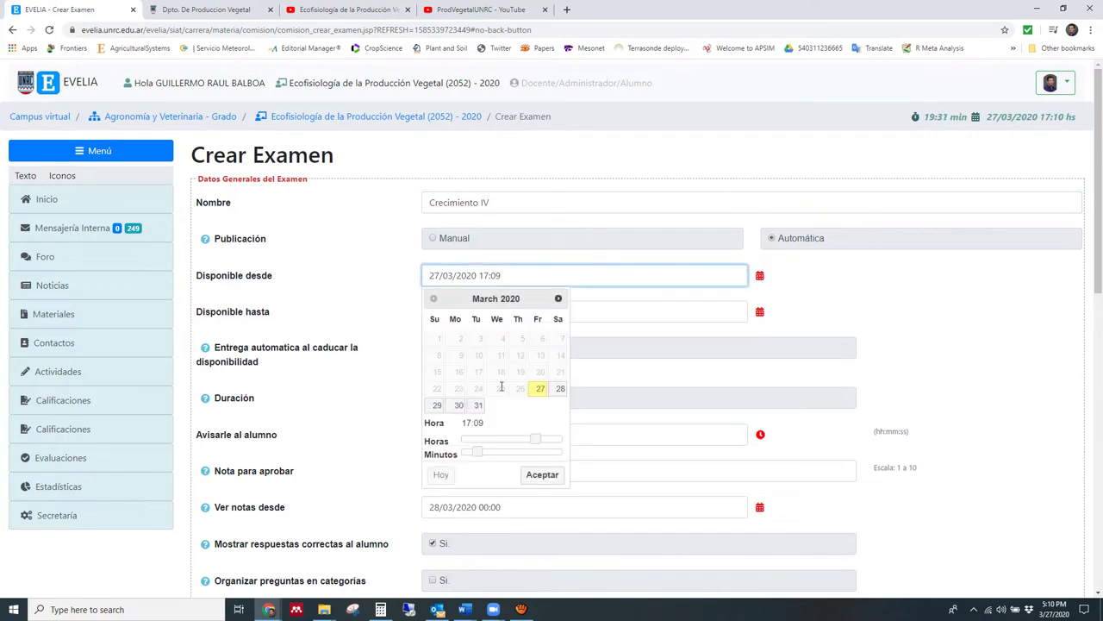
left_click(481, 407)
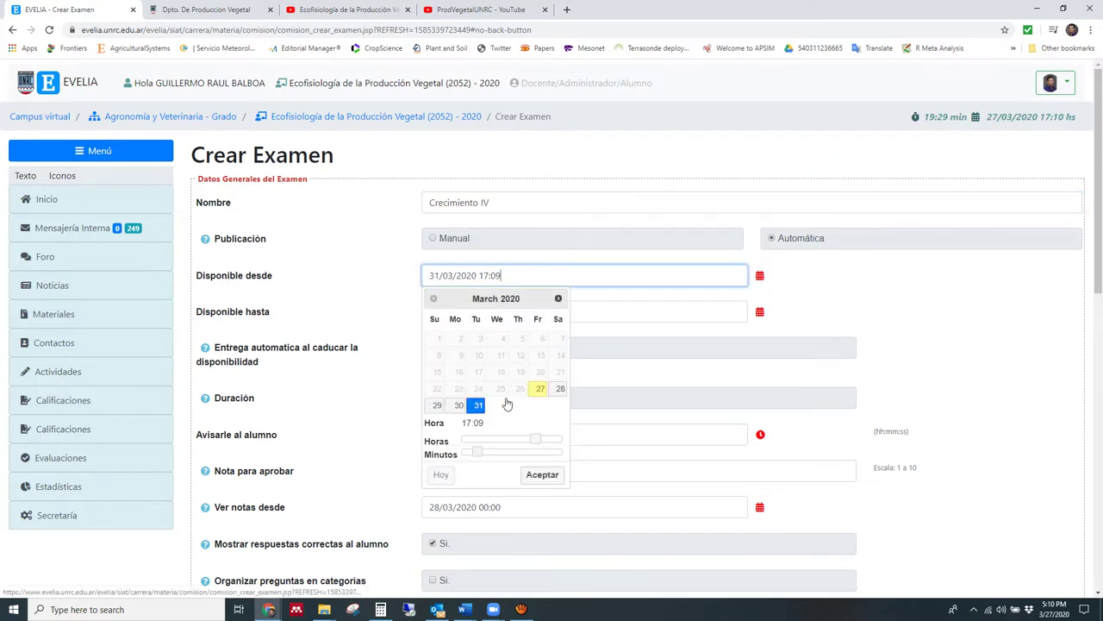
left_click_drag(535, 438, 462, 453)
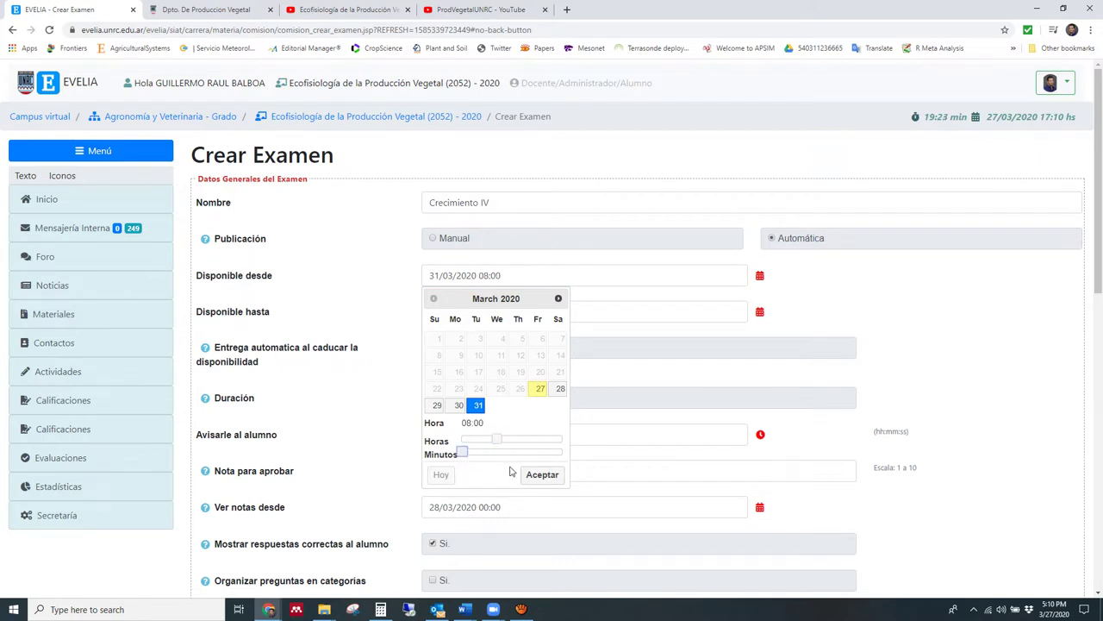
left_click(540, 474)
Set the exam's Disponible hasta date and time to 31/03/2020 10:00
left_click(458, 312)
left_click(759, 311)
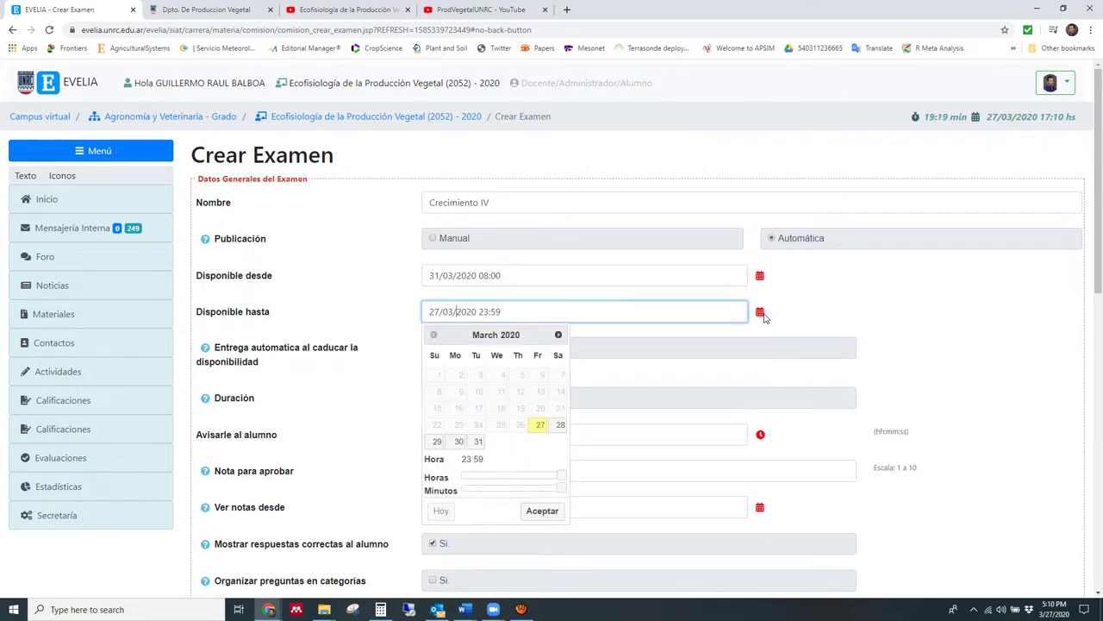
left_click(479, 443)
left_click_drag(558, 481, 460, 492)
left_click(542, 510)
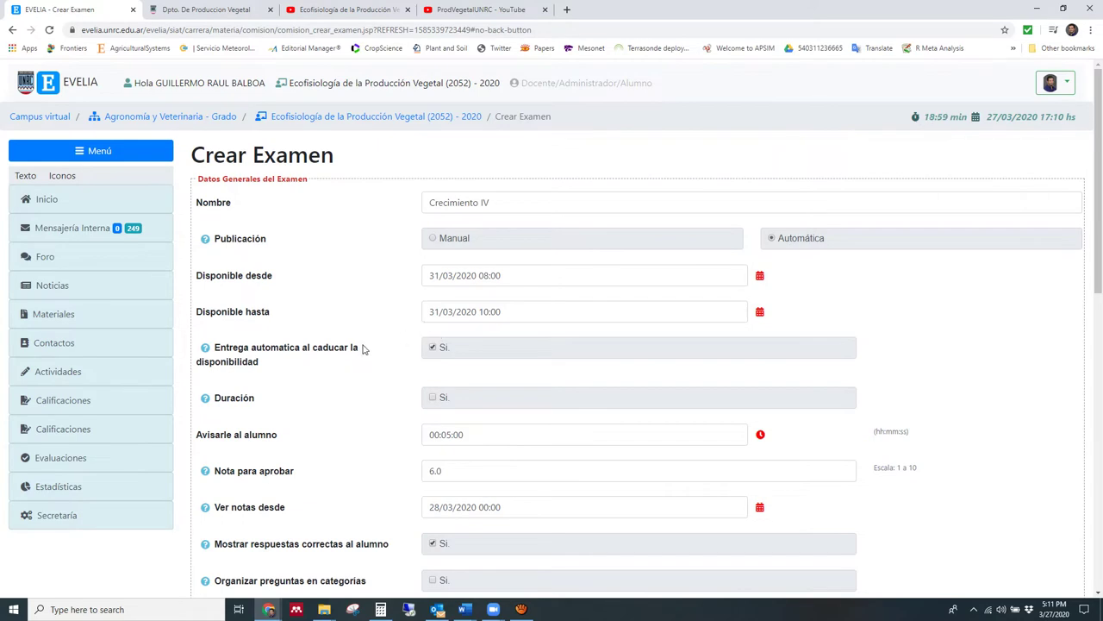
Enable the exam's Duración option and review the Límite de tiempo and Avisarle al alumno values
scroll(362, 348, "down", 1)
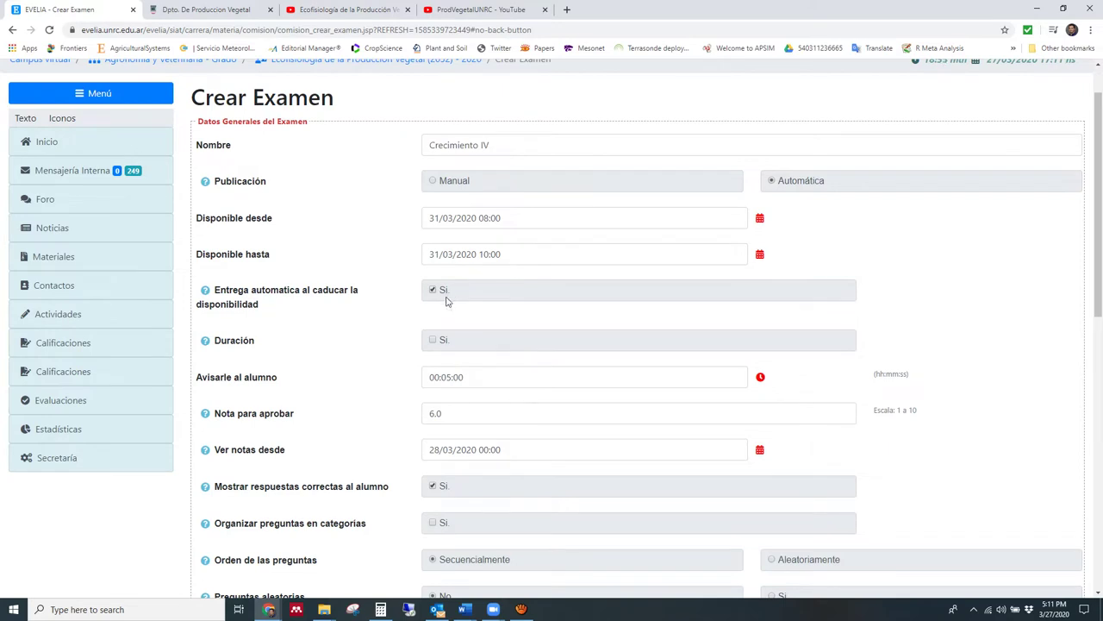
scroll(449, 297, "down", 1)
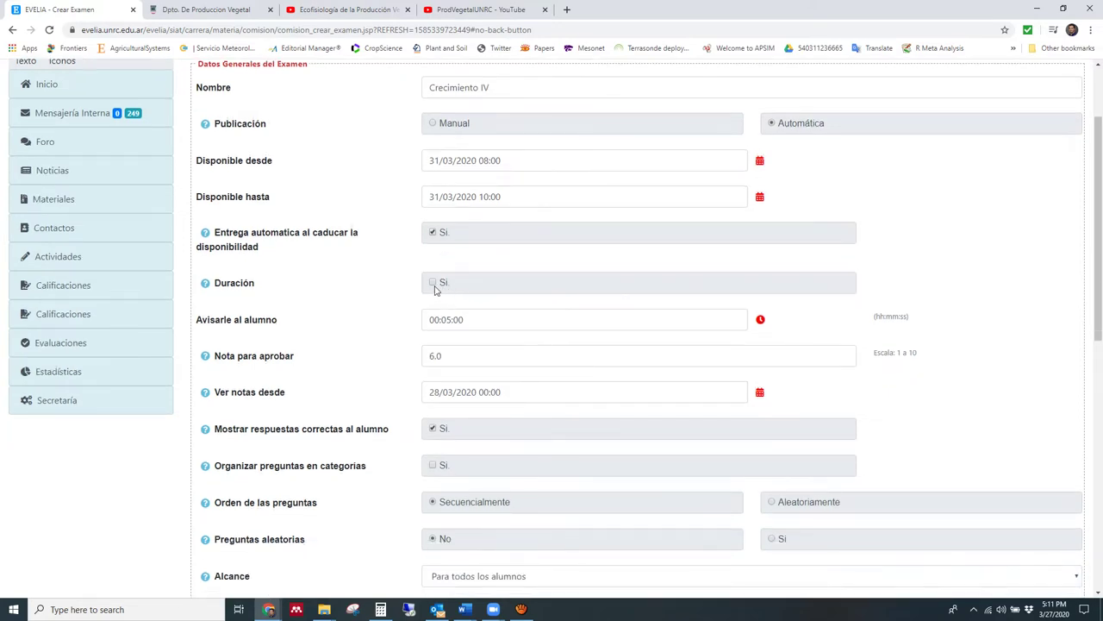
left_click(433, 282)
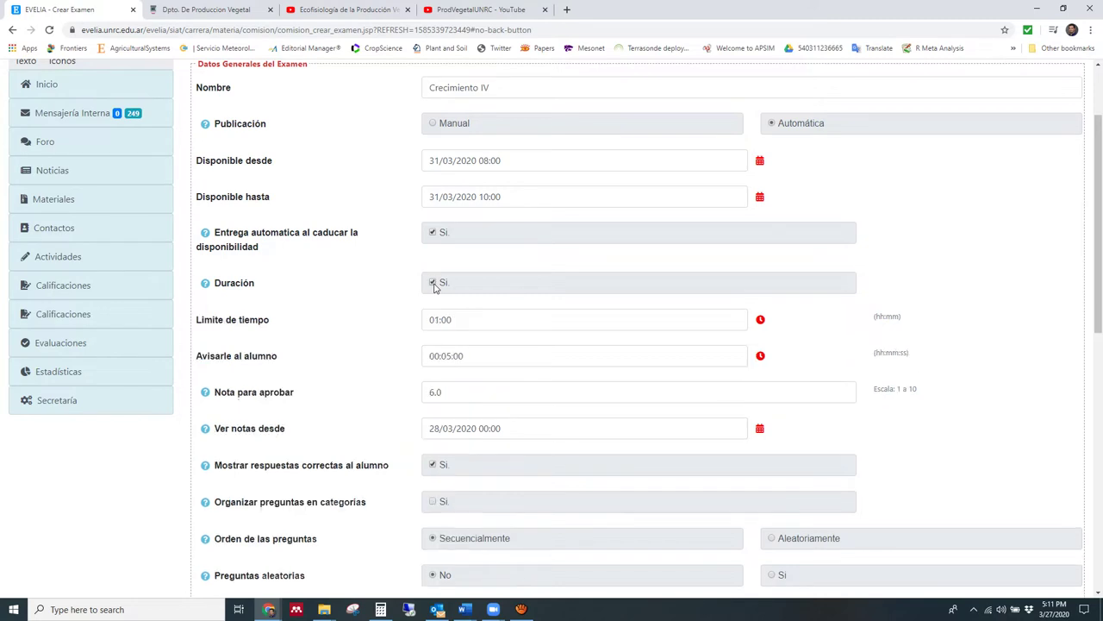
left_click(437, 319)
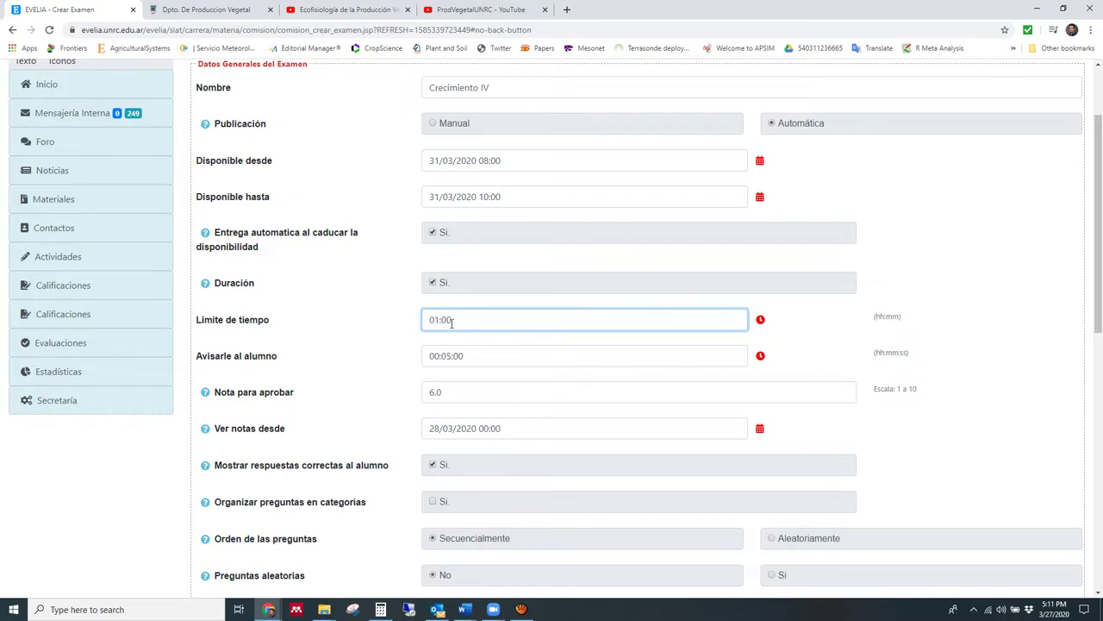
left_click(476, 355)
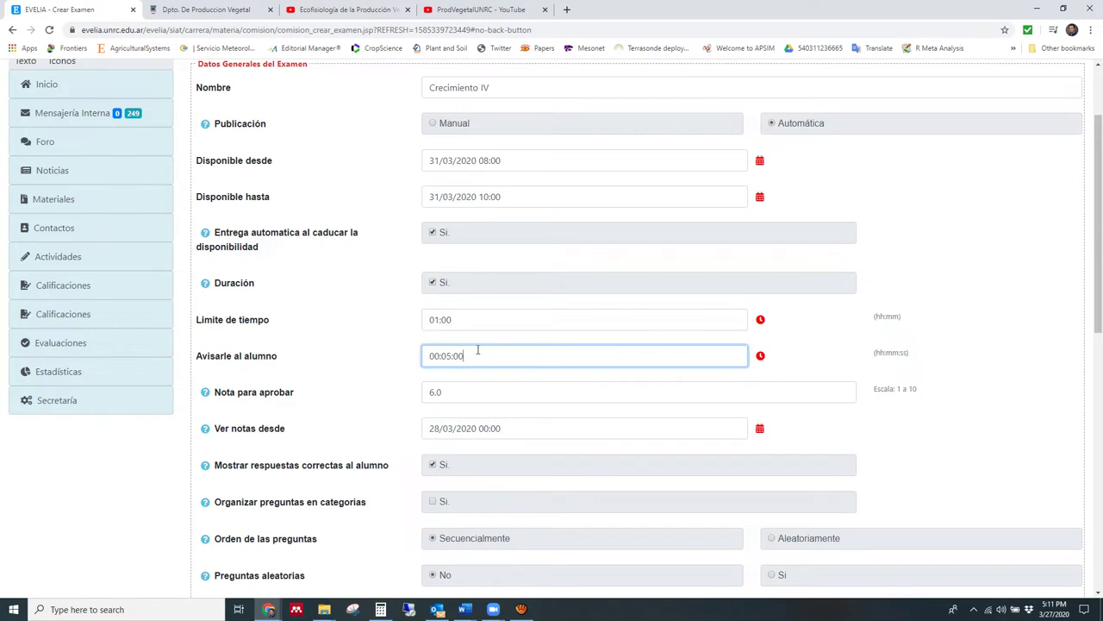
Set the passing grade, Nota para aprobar, to 5
scroll(469, 354, "down", 1)
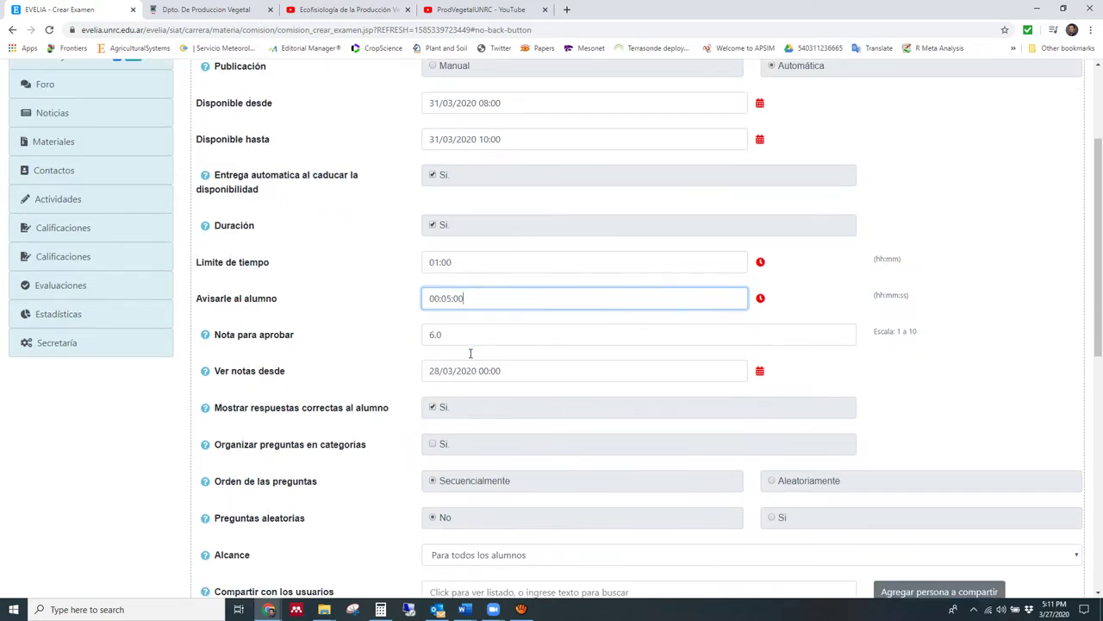
left_click(453, 336)
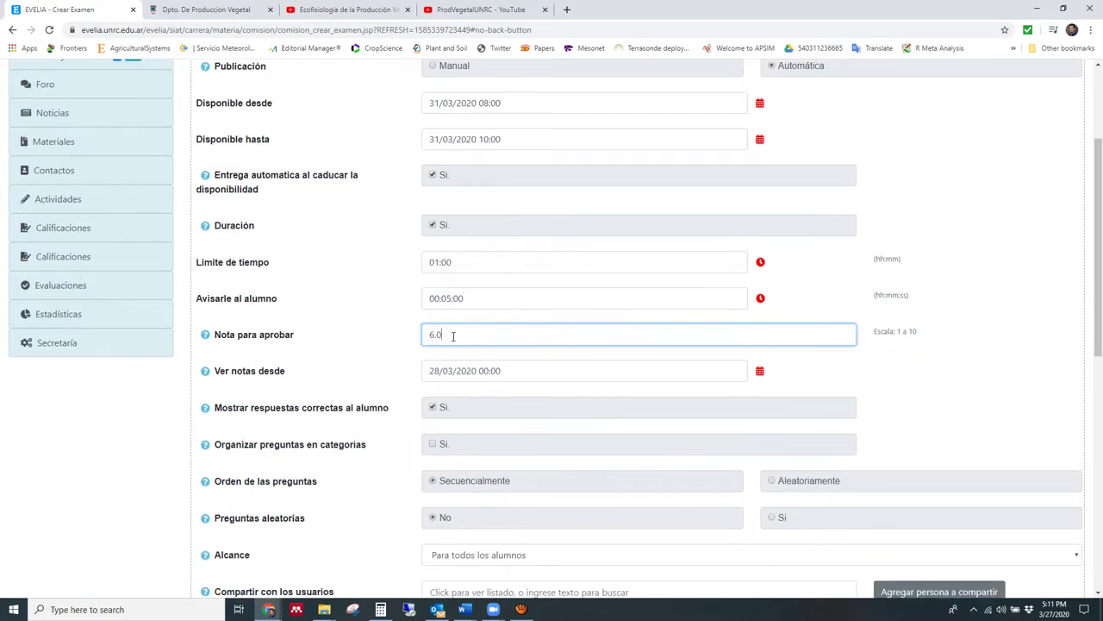
double_click(448, 334)
type("5")
Set Ver notas desde to 31/03/2020 12:00 so students can see their grades from that time
left_click(512, 373)
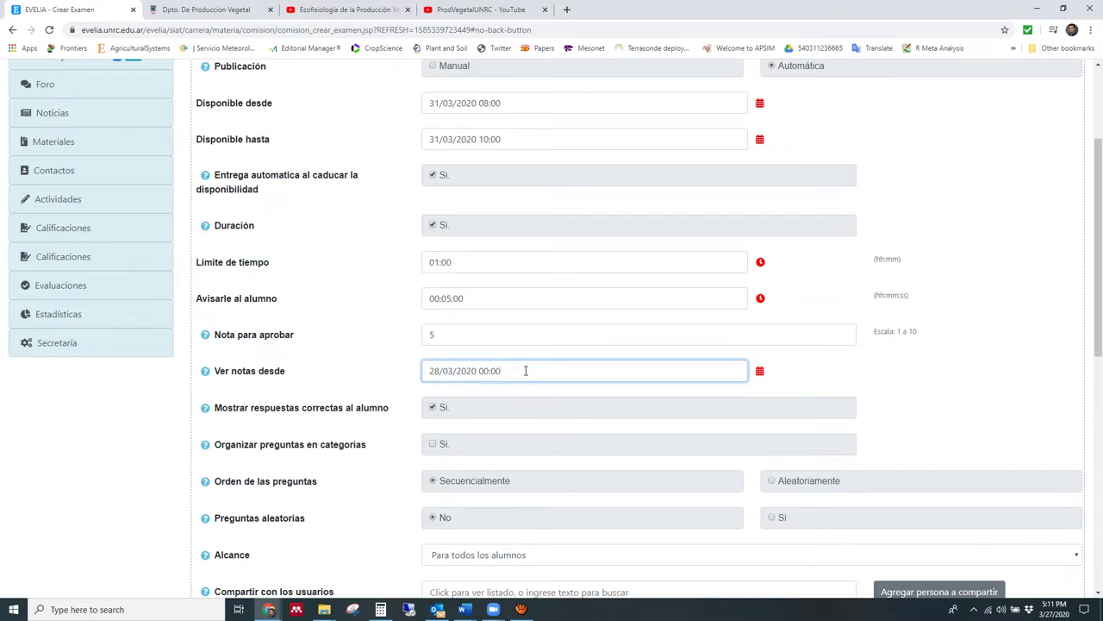
left_click(760, 374)
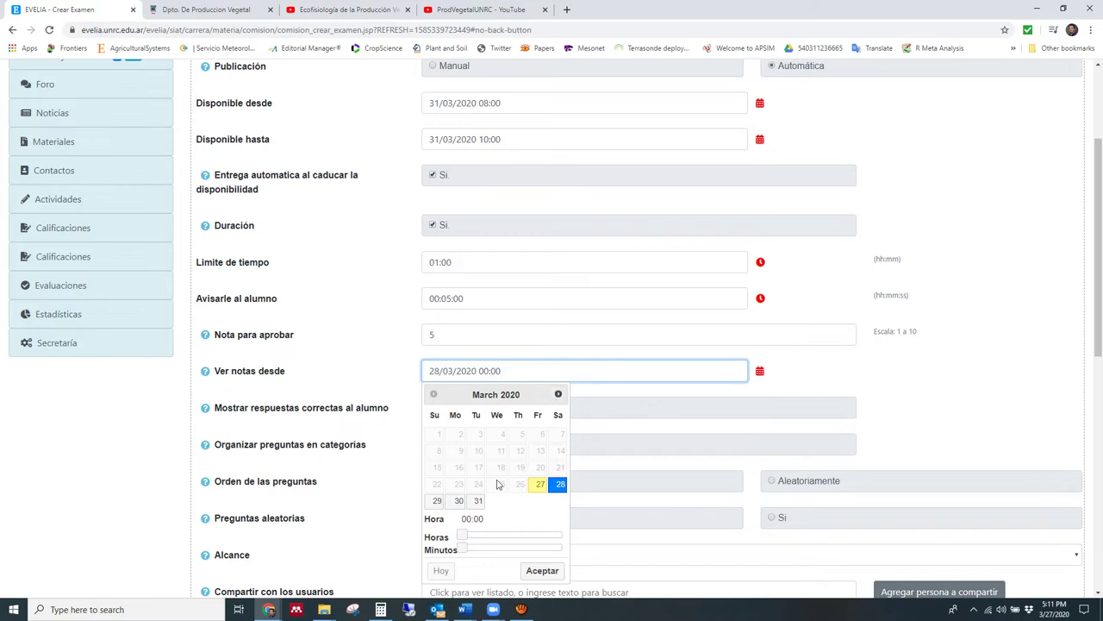
left_click(476, 501)
left_click_drag(464, 536, 520, 531)
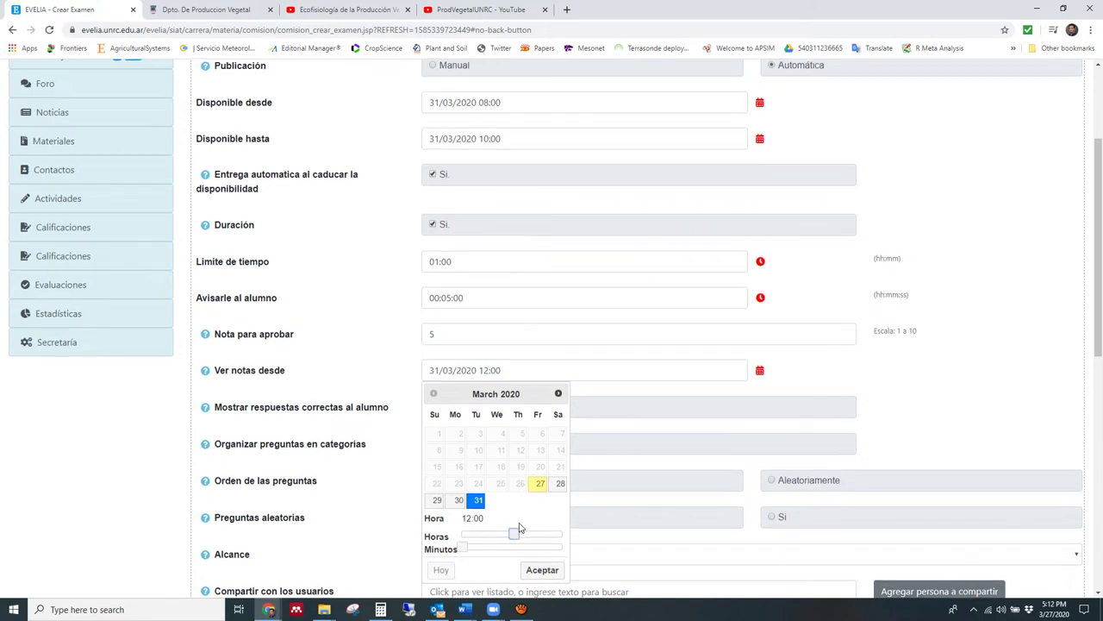
scroll(523, 528, "down", 1)
left_click(532, 513)
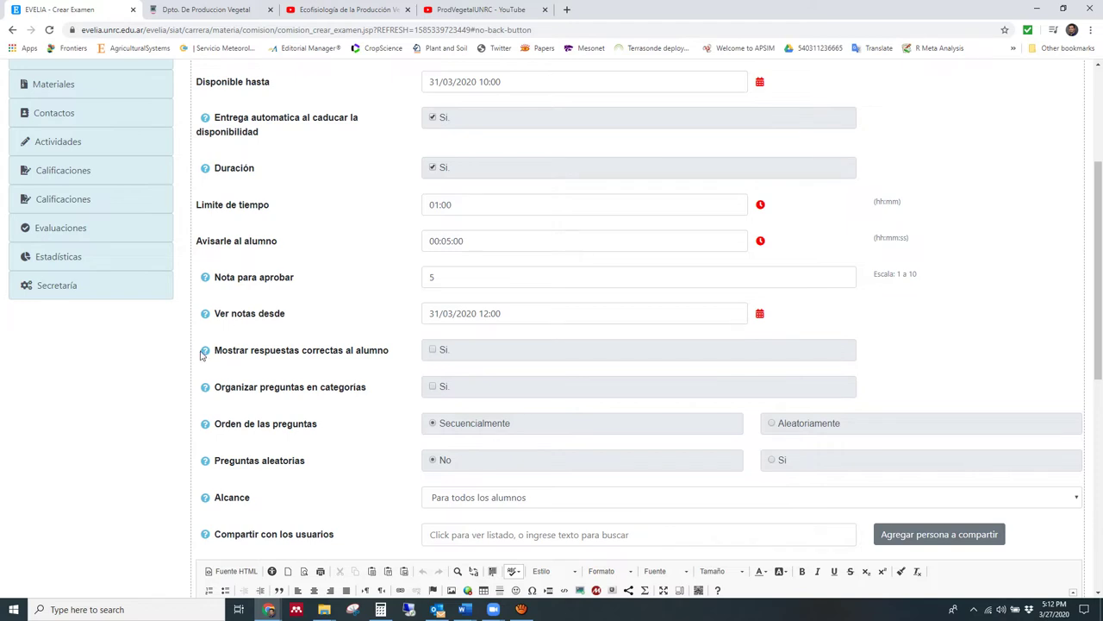
Leave Mostrar respuestas correctas al alumno unchecked after reading its help, and set Orden de las preguntas to Aleatoriamente
mouse_move(205, 355)
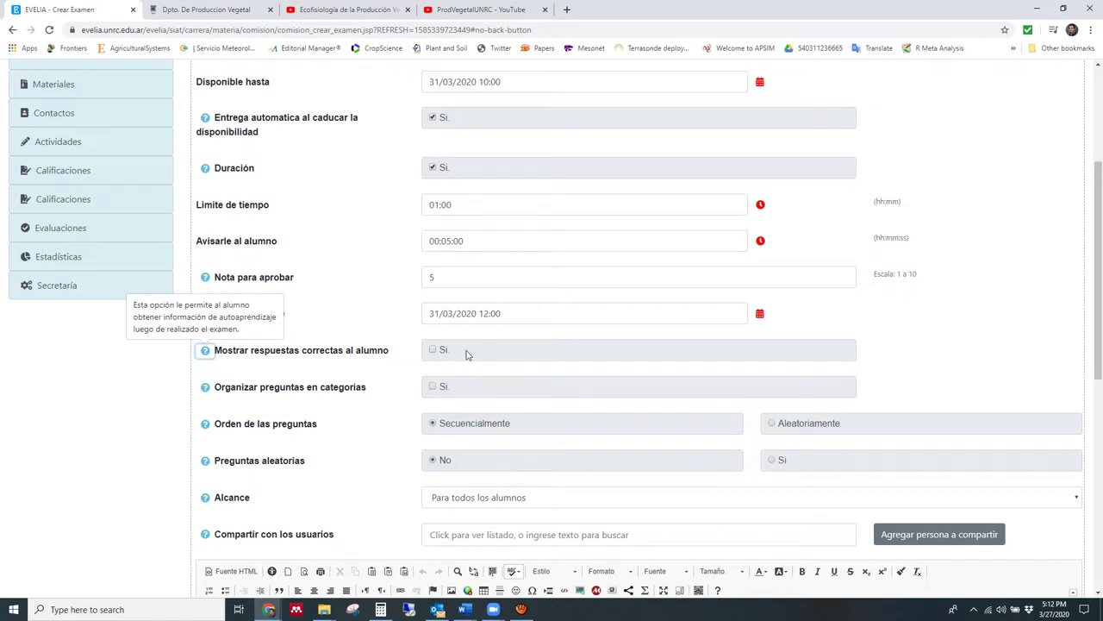
left_click(433, 352)
scroll(465, 418, "down", 1)
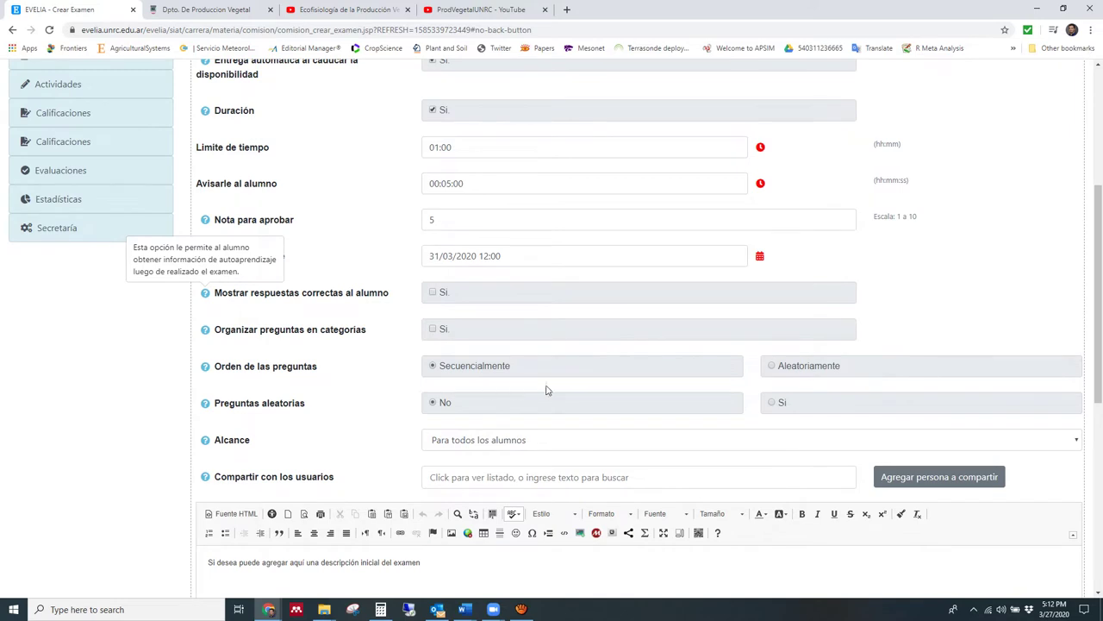
left_click(771, 366)
Look at the Alcance options for the exam and review the general settings of the form
scroll(474, 409, "down", 1)
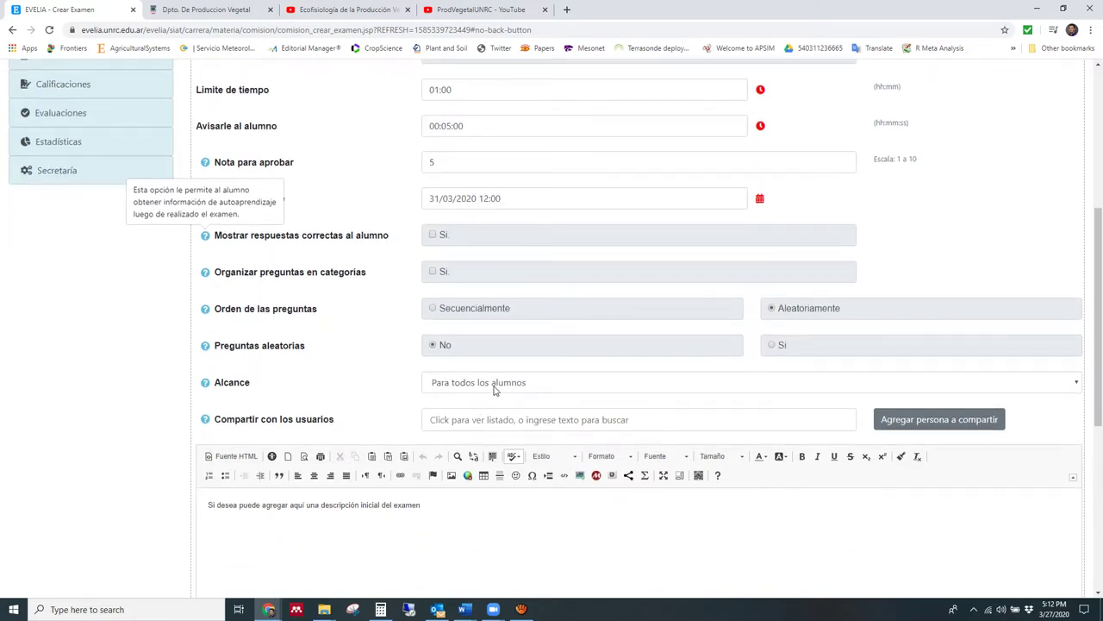
left_click(485, 388)
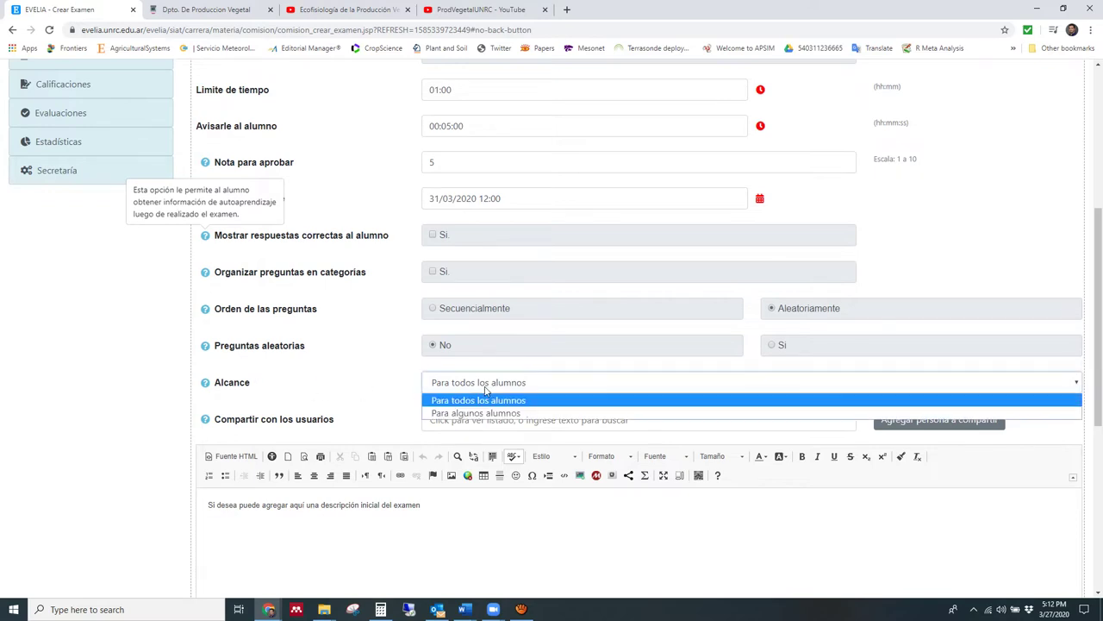
left_click(485, 389)
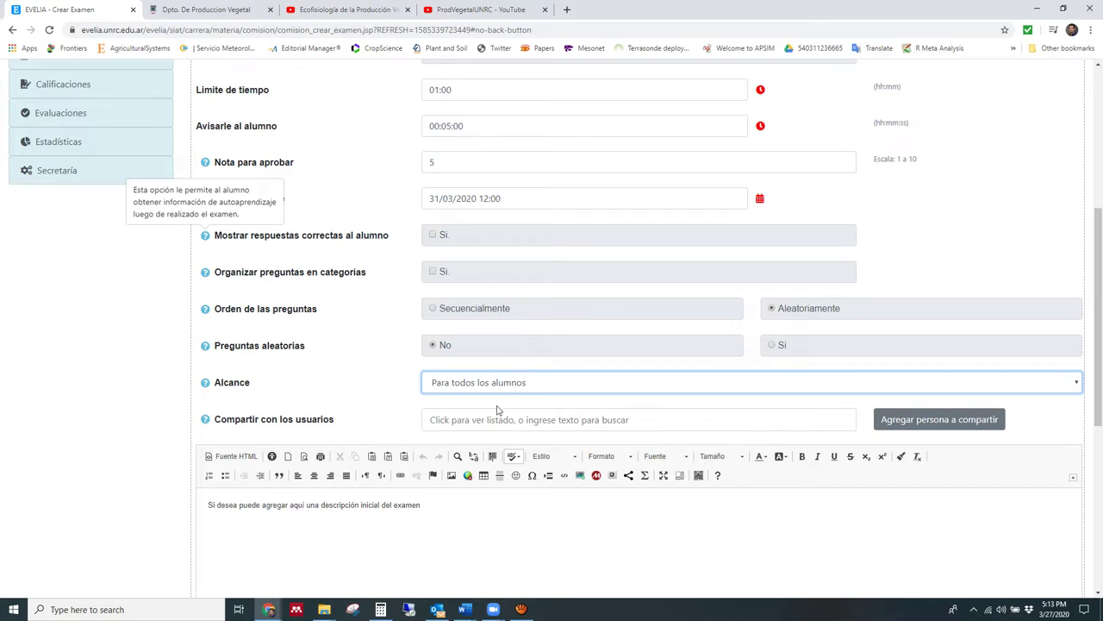
scroll(483, 405, "down", 1)
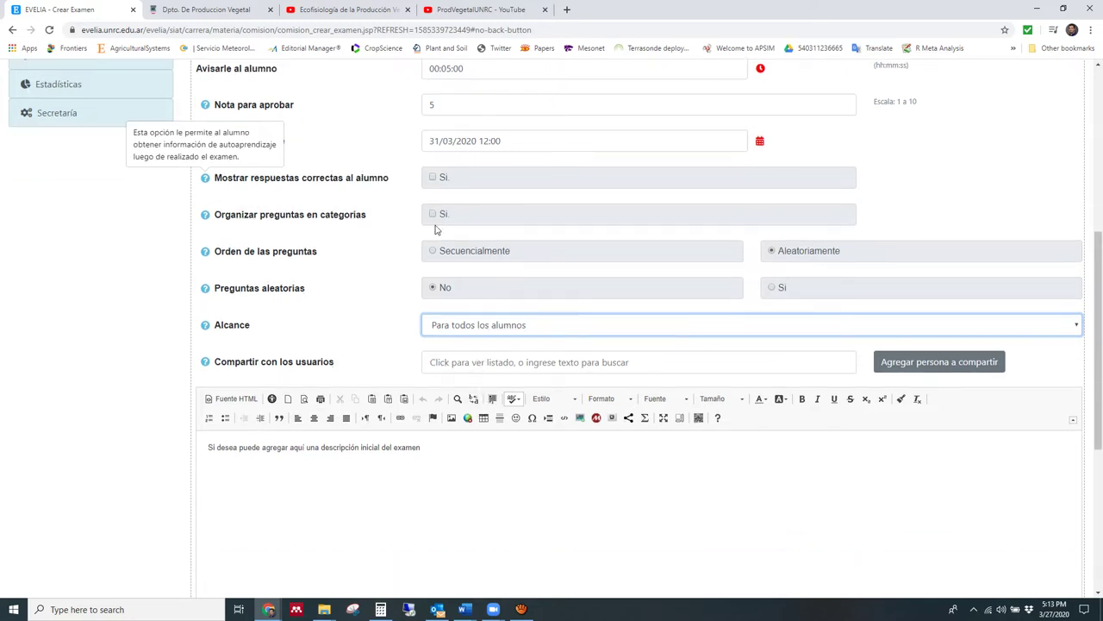
scroll(580, 259, "up", 1)
scroll(578, 233, "up", 2)
scroll(574, 221, "down", 3)
left_click(216, 198)
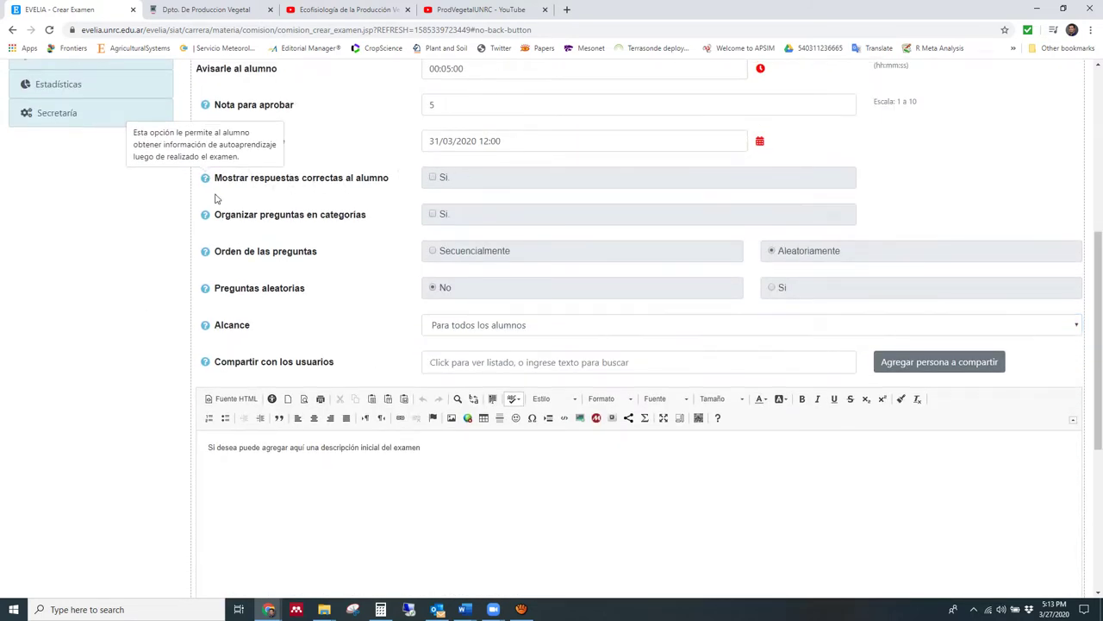
Read the help for Compartir con los usuarios and share the exam with a first teacher found by surname
left_click(206, 108)
scroll(308, 149, "up", 1)
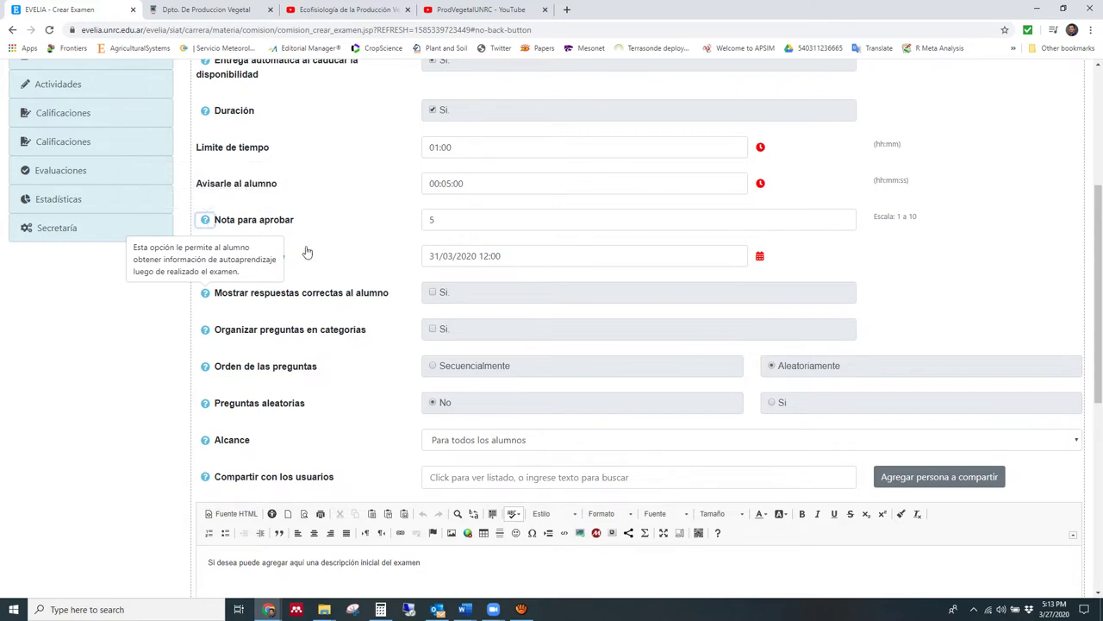
scroll(276, 207, "down", 3)
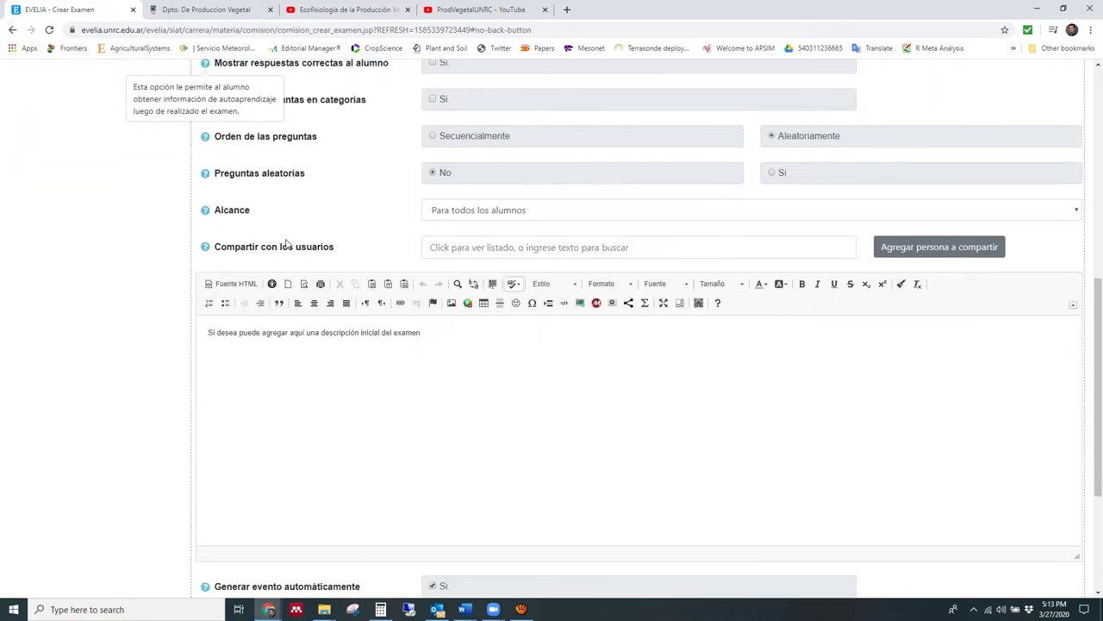
left_click(205, 249)
left_click(433, 248)
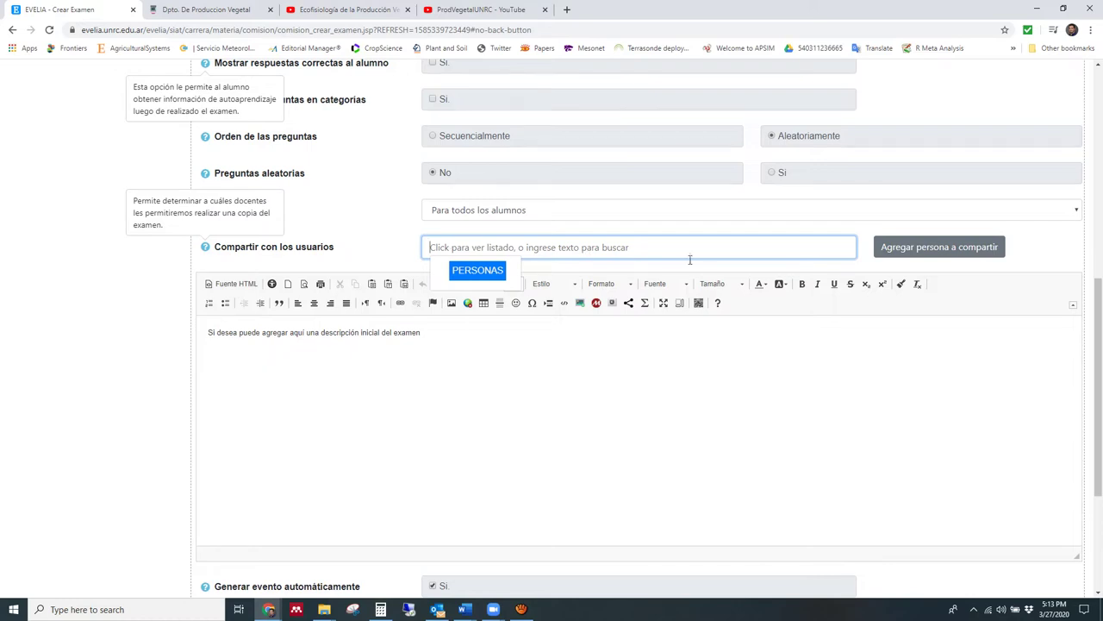
left_click(889, 249)
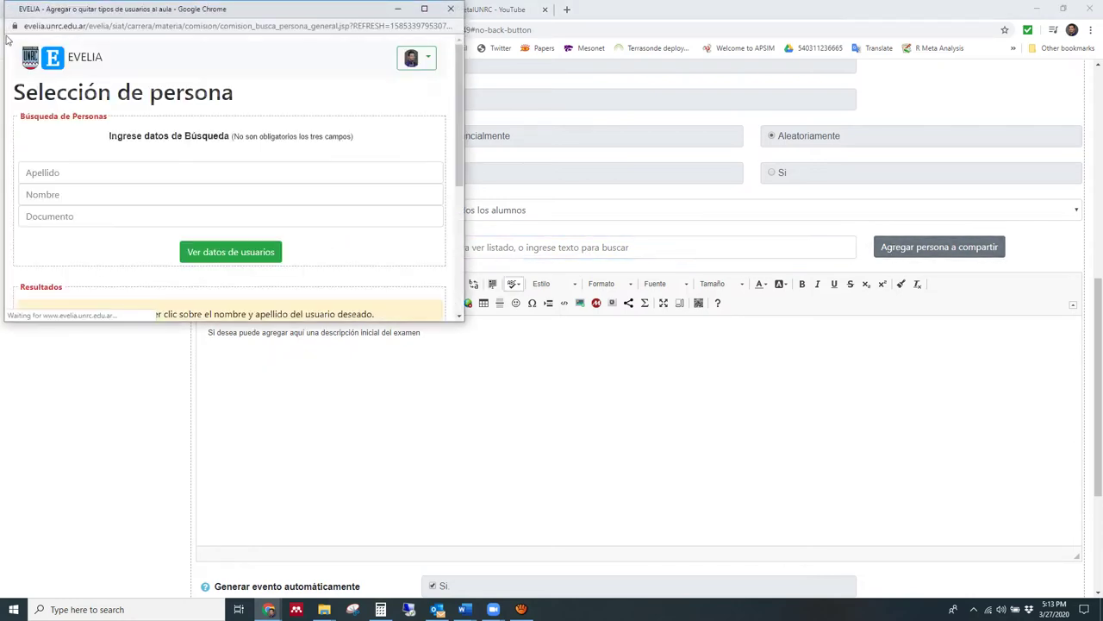
left_click(55, 172)
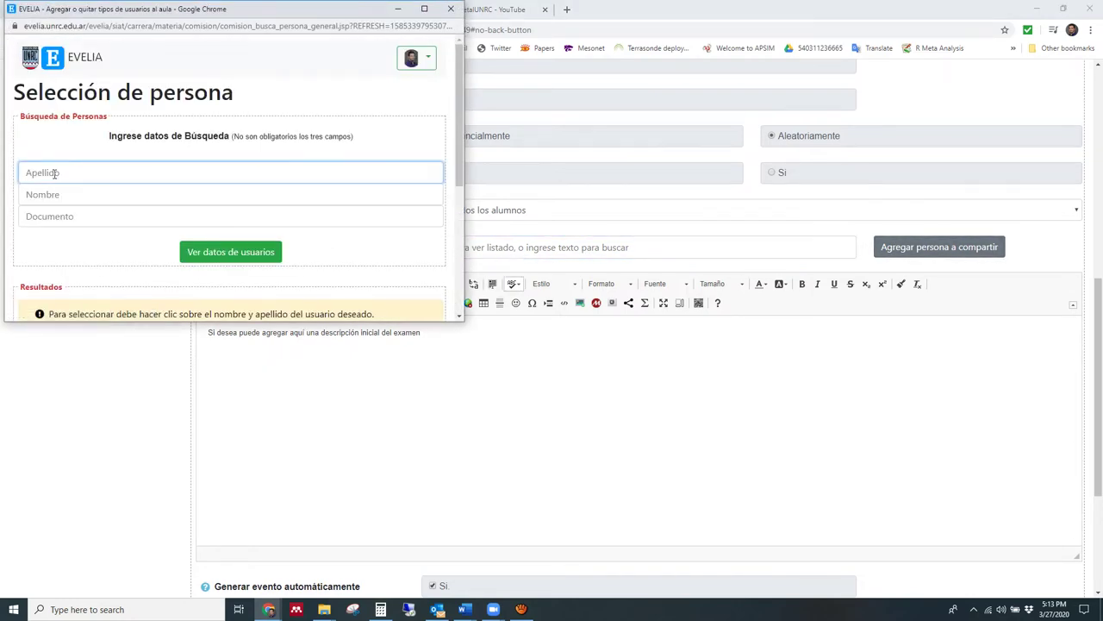
type("violante")
key("Return")
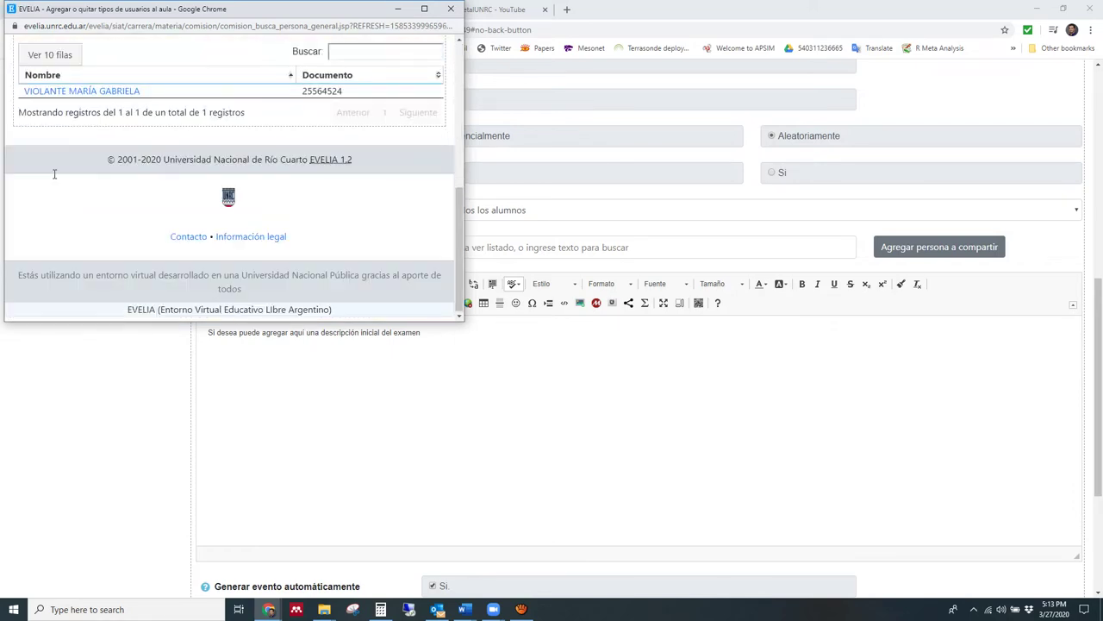
left_click(73, 93)
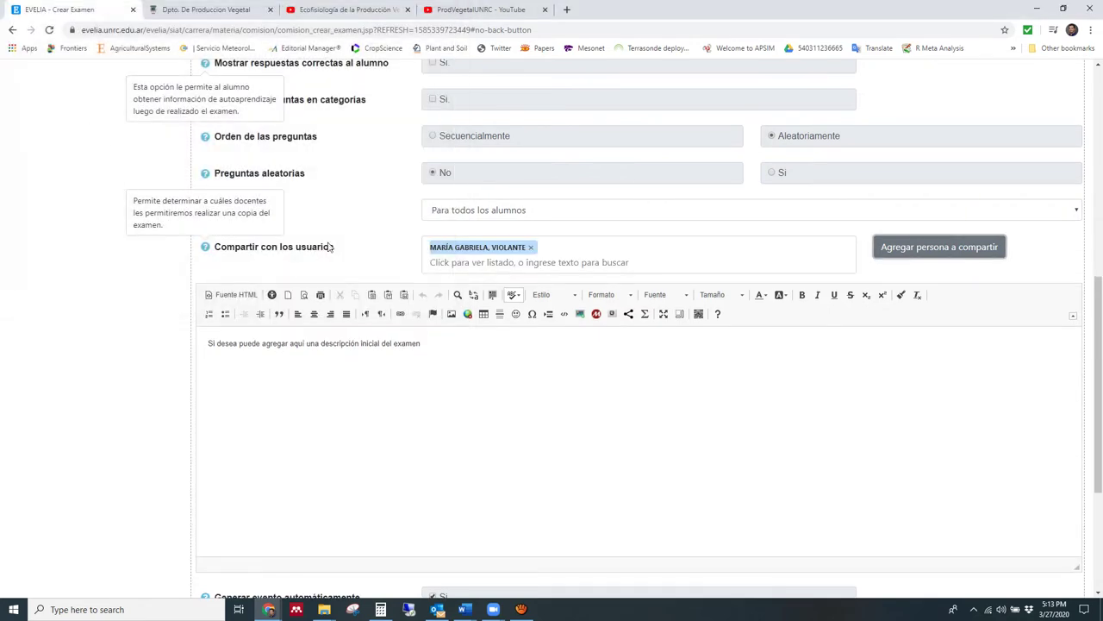
Add a second teacher, found by surname, to the people the exam is shared with
left_click(888, 249)
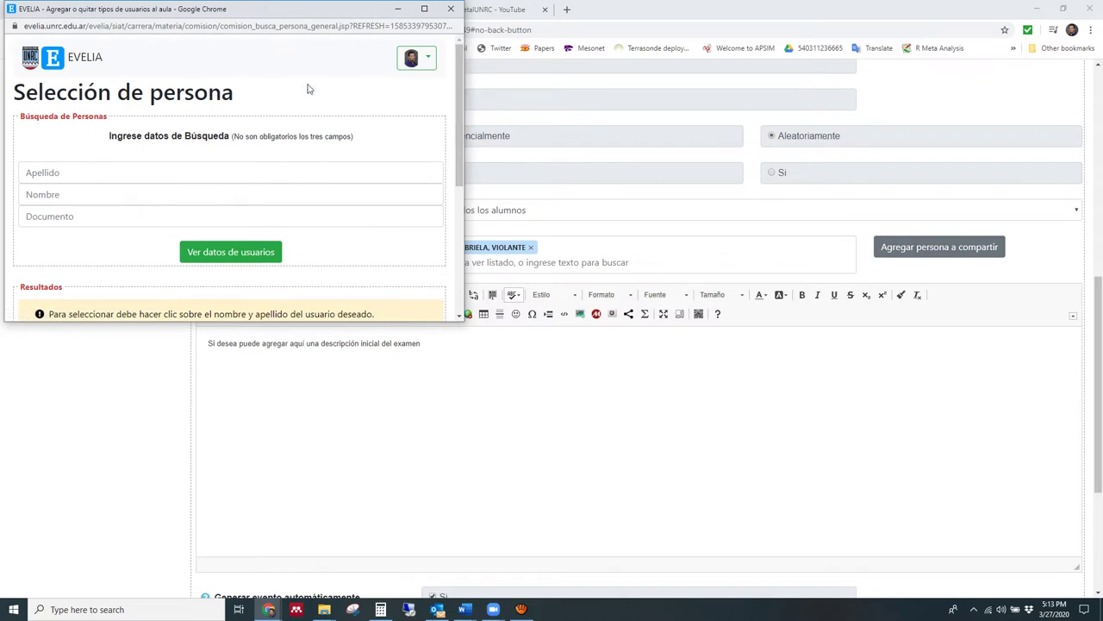
left_click(93, 177)
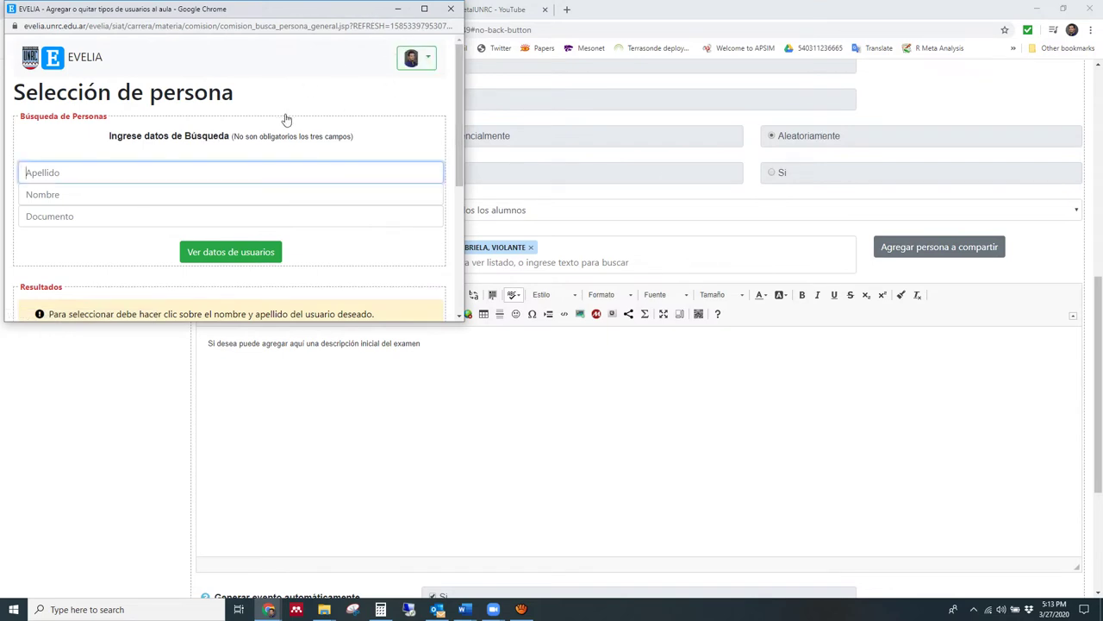
type("es")
key("Return")
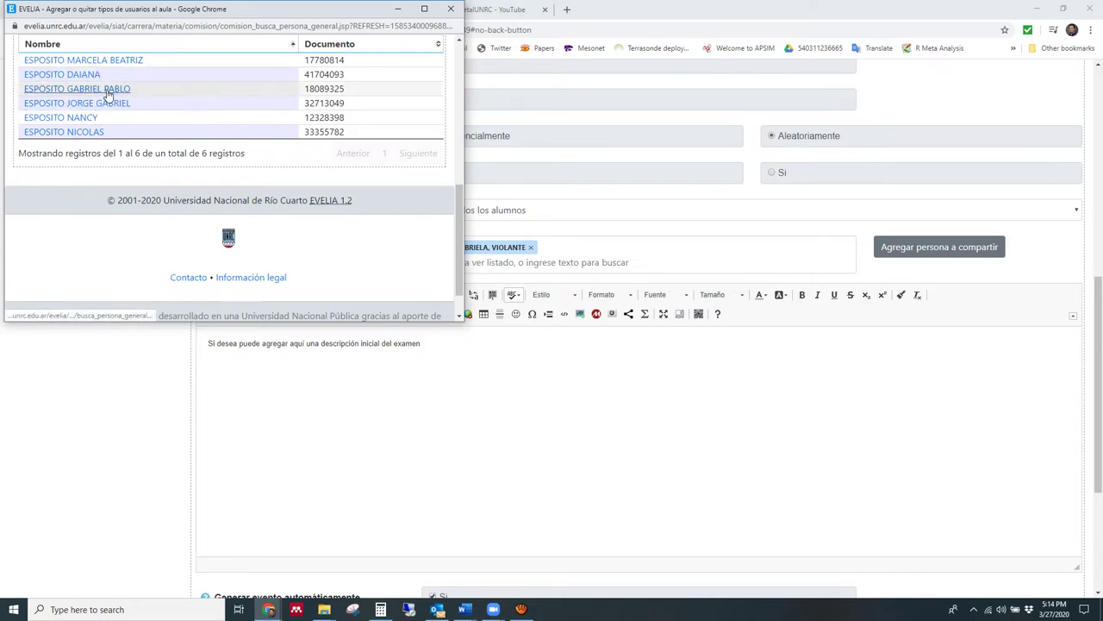
left_click(106, 90)
Replace the placeholder description with "Este es el examen de crecimiento 4" and save the exam data
left_click(329, 361)
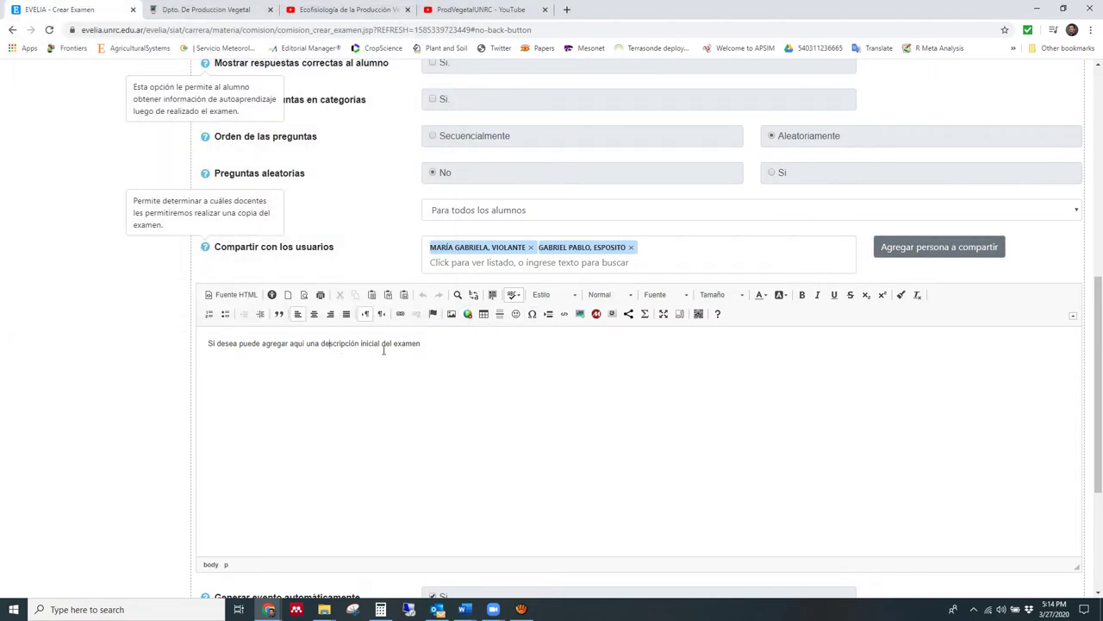
left_click_drag(436, 347, 186, 352)
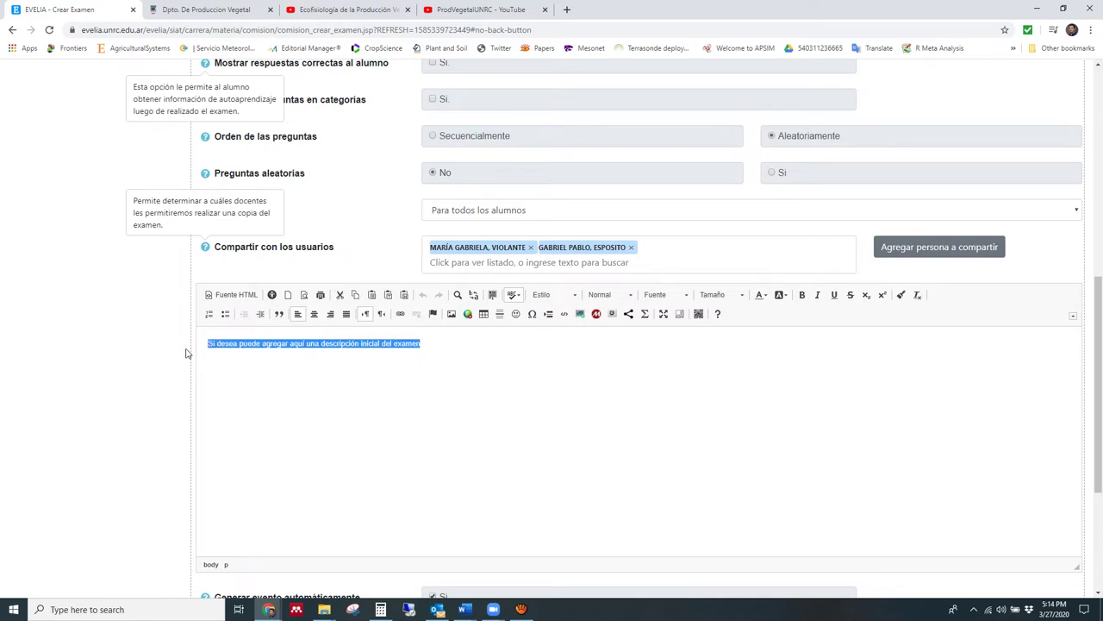
type("Es")
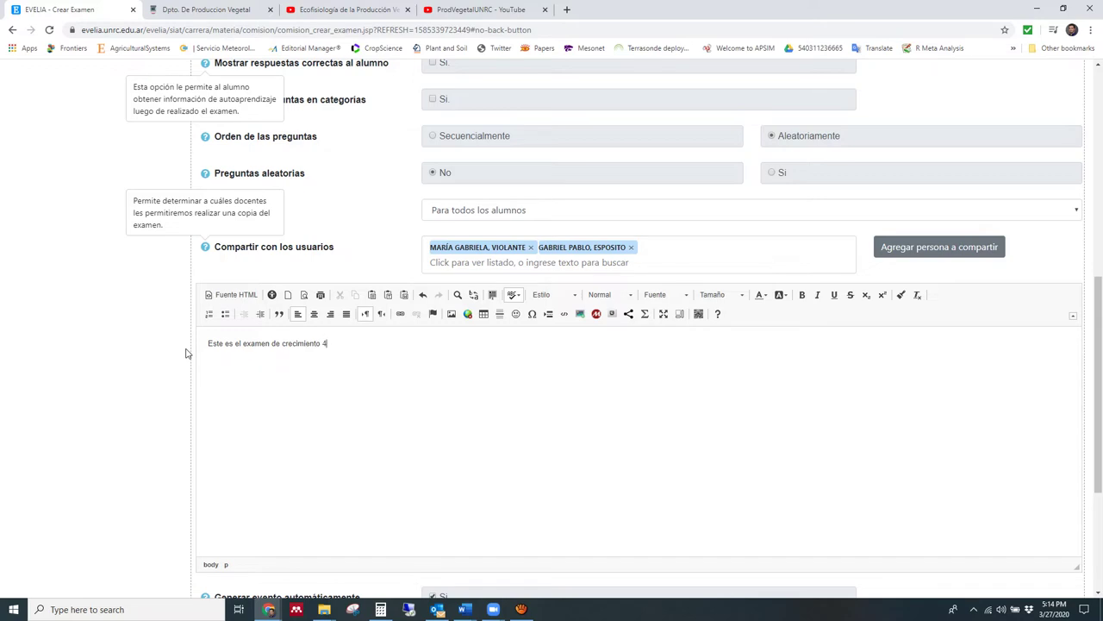
scroll(305, 365, "down", 2)
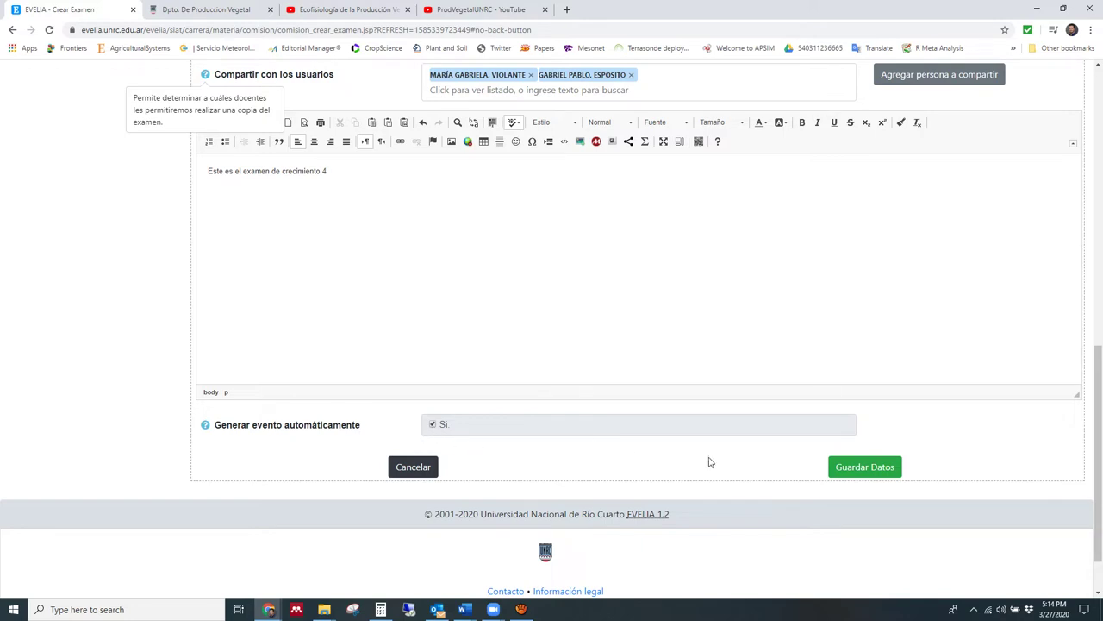
left_click(855, 468)
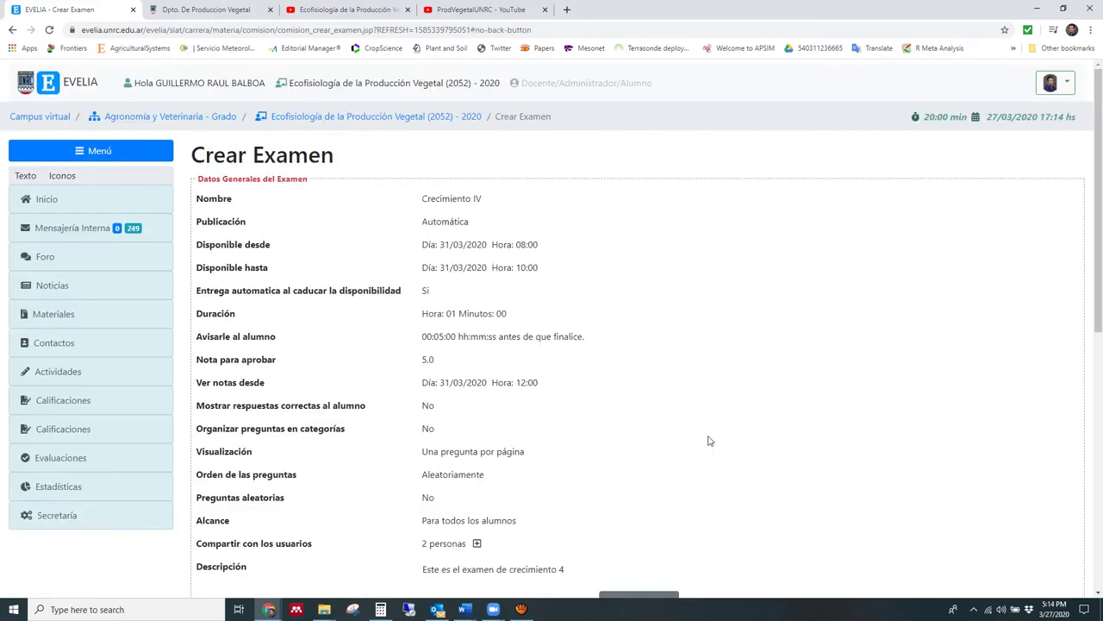
Review the exams in the Evaluaciones list and open Crecimiento IV from there
scroll(535, 310, "down", 2)
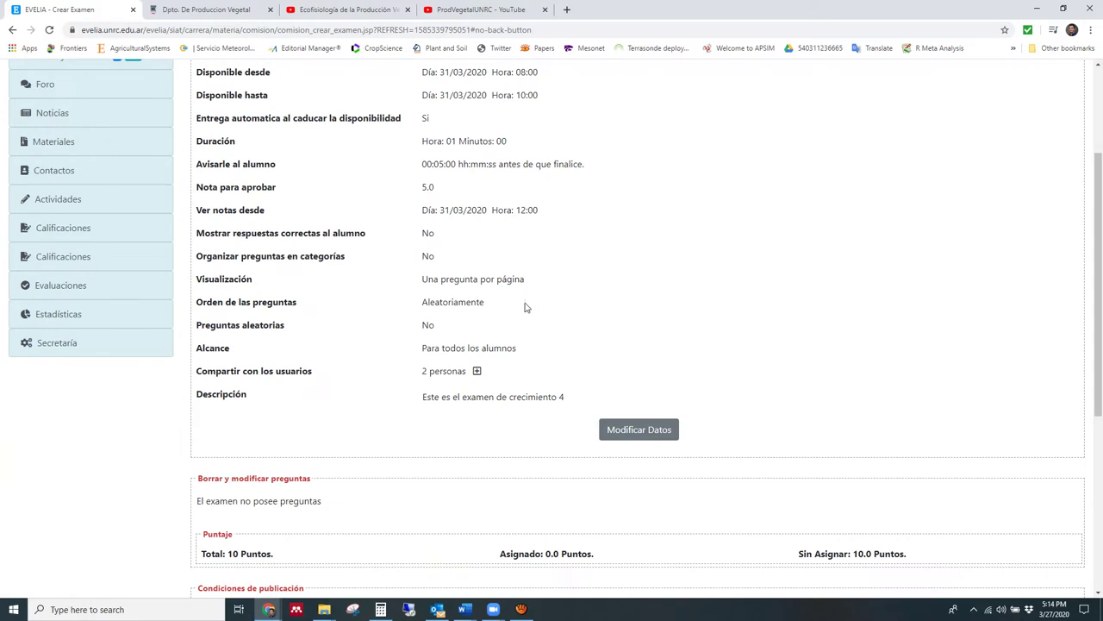
left_click(53, 292)
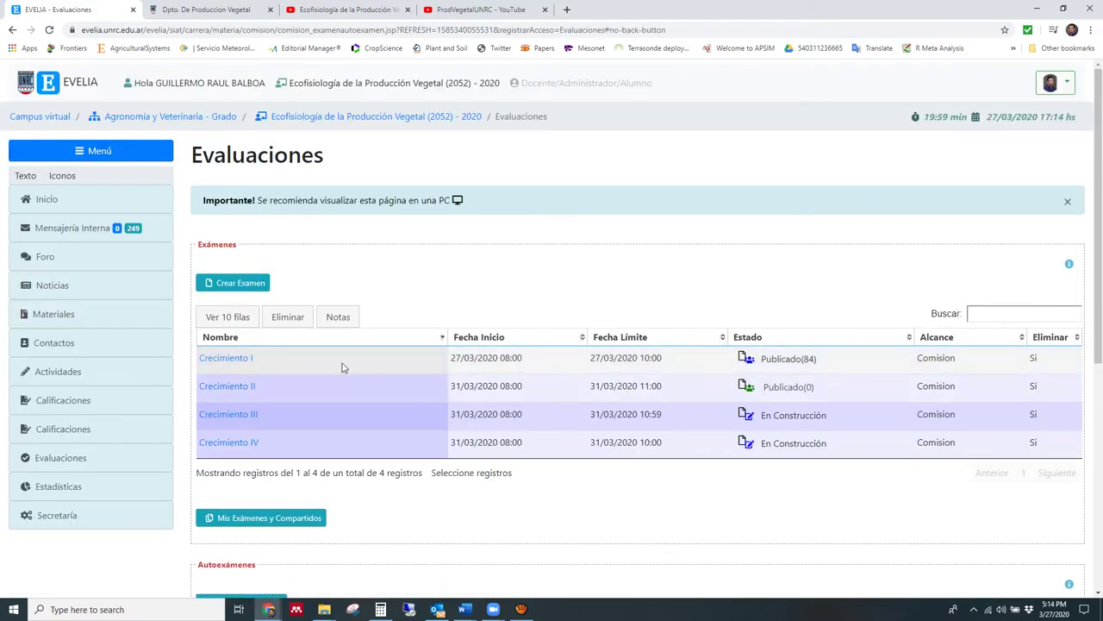
left_click(276, 371)
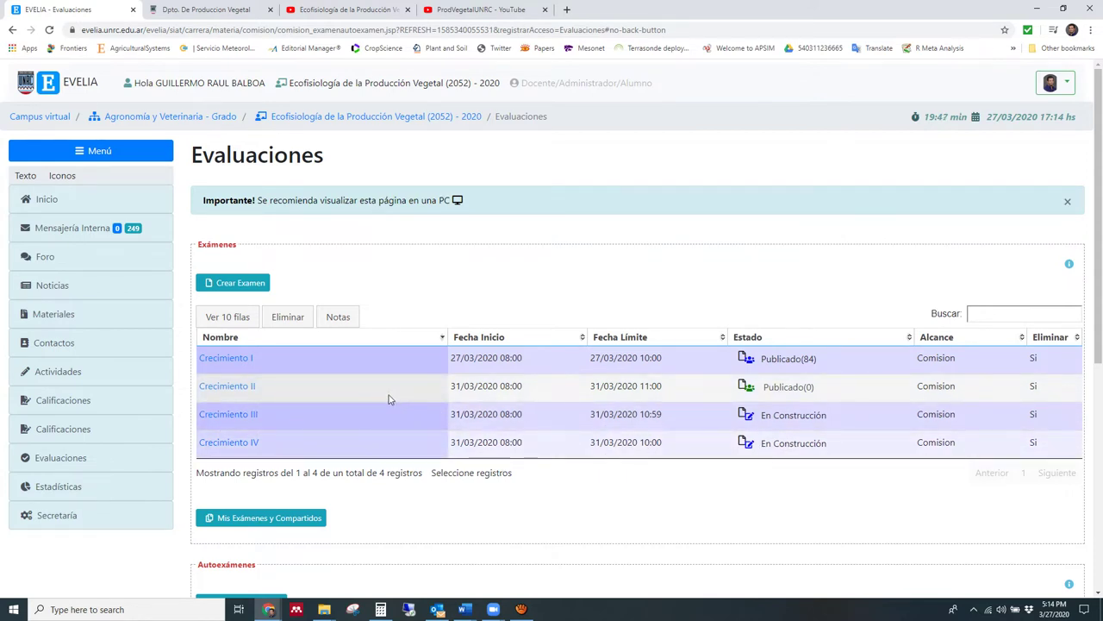
scroll(387, 395, "down", 1)
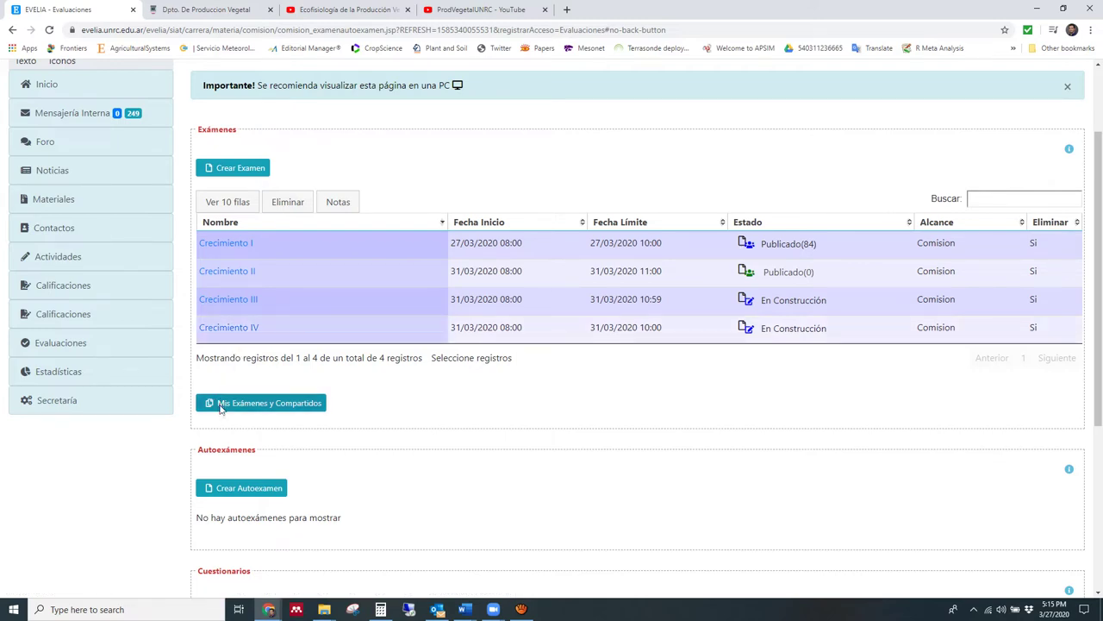
left_click(244, 329)
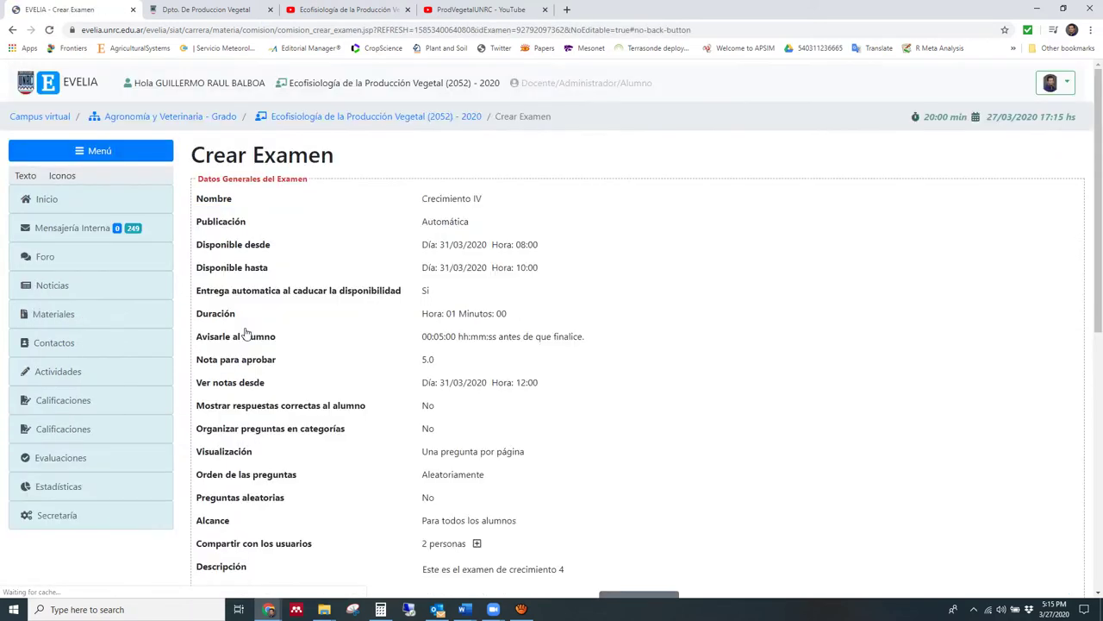
Review Crecimiento IV's general data, its questions and score allocation, and the publication conditions
scroll(357, 266, "down", 6)
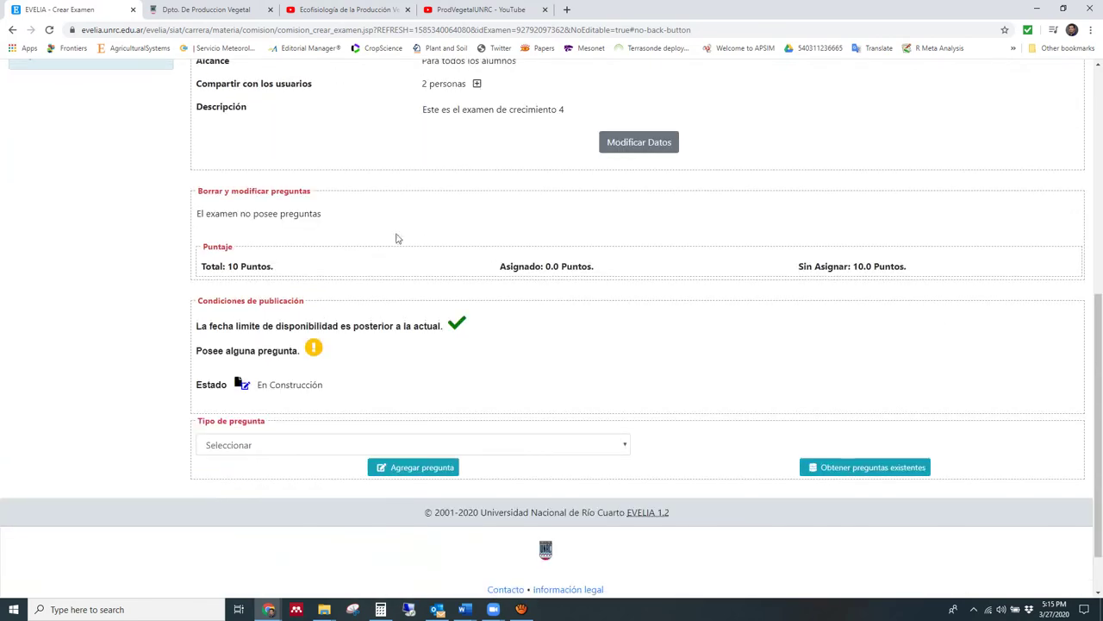
scroll(428, 211, "up", 3)
scroll(402, 167, "up", 2)
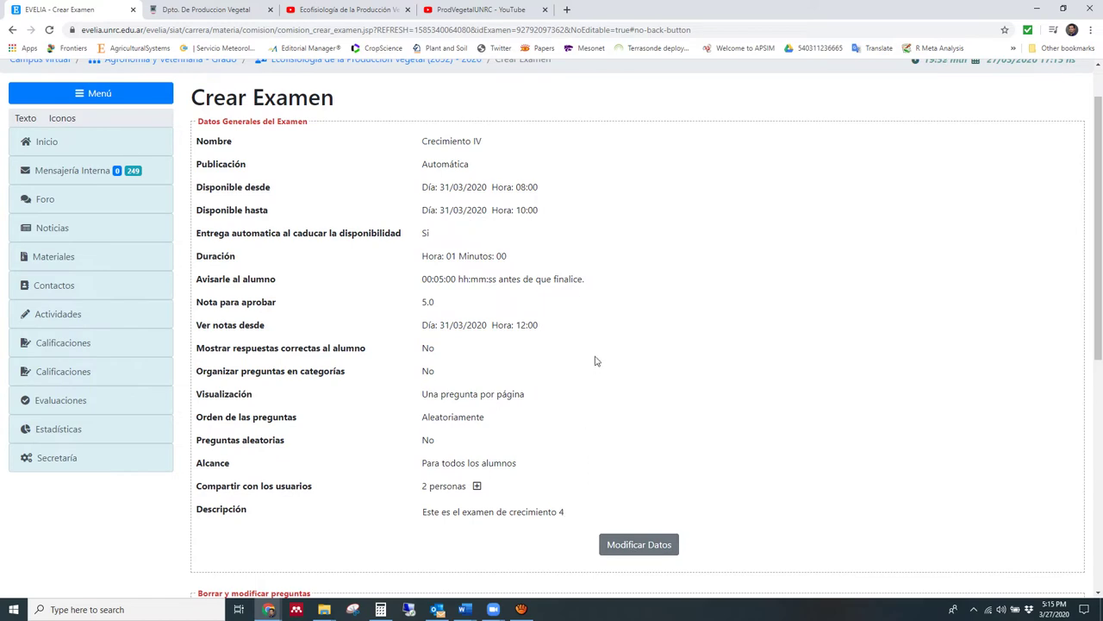
scroll(595, 360, "down", 1)
scroll(594, 353, "down", 1)
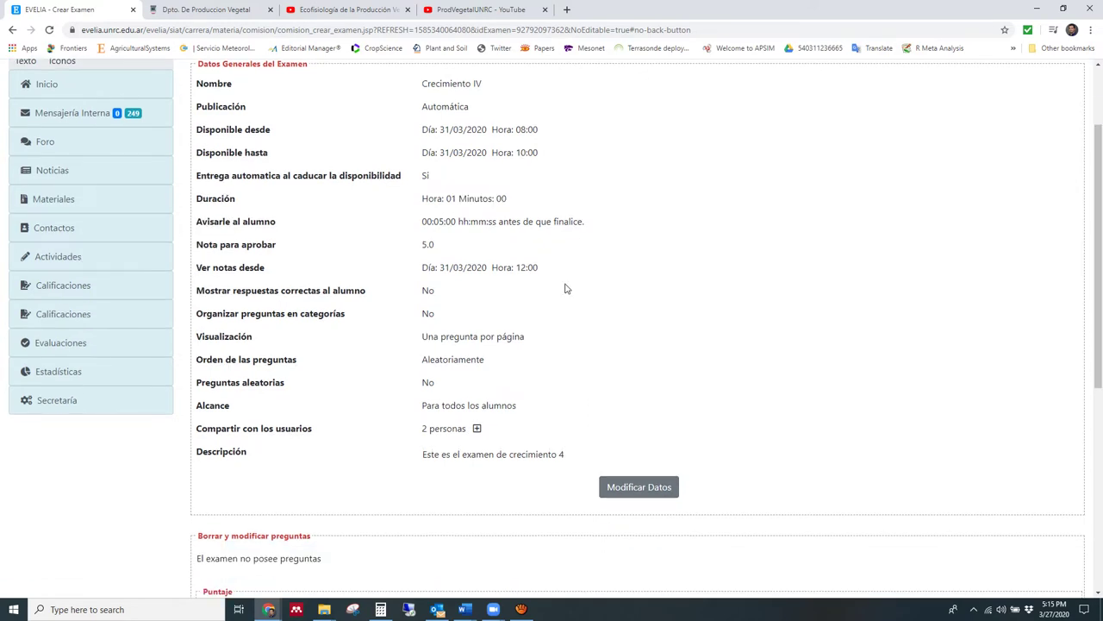
scroll(565, 288, "down", 1)
scroll(565, 289, "down", 3)
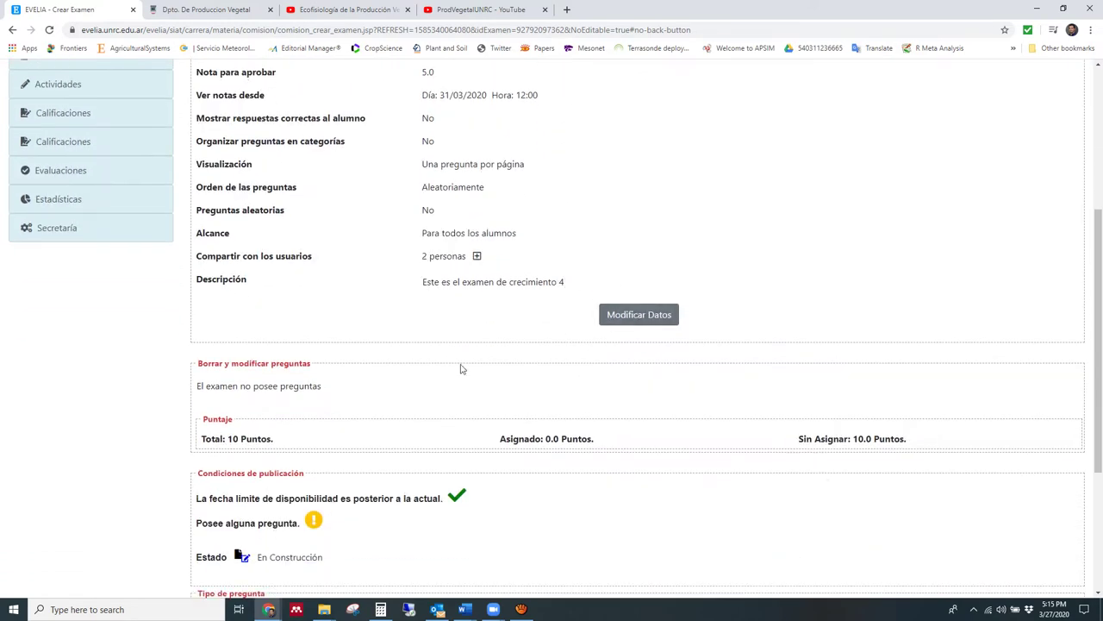
scroll(423, 383, "down", 1)
scroll(423, 384, "down", 1)
scroll(414, 379, "down", 1)
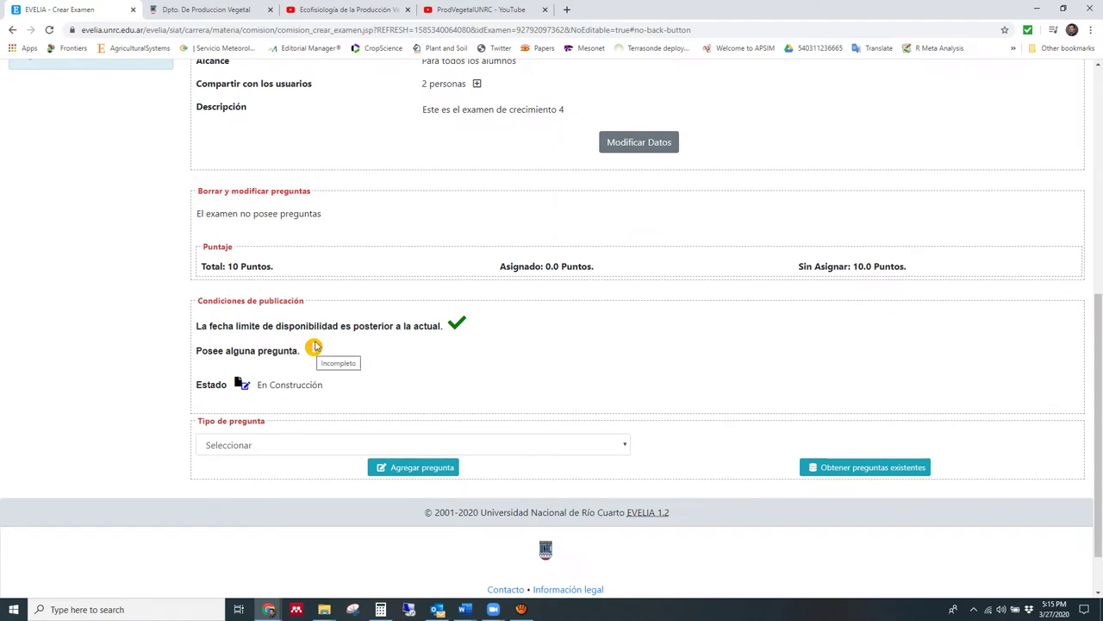
mouse_move(321, 355)
left_click_drag(912, 265, 800, 268)
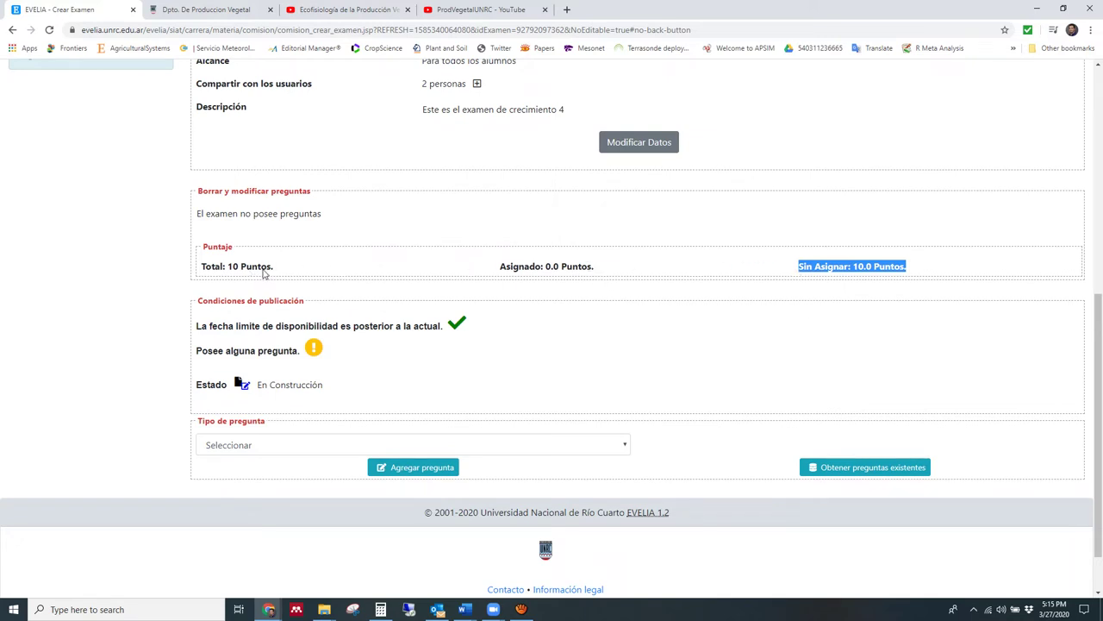
Add a question of type Opción Múltiple to the exam
left_click(260, 445)
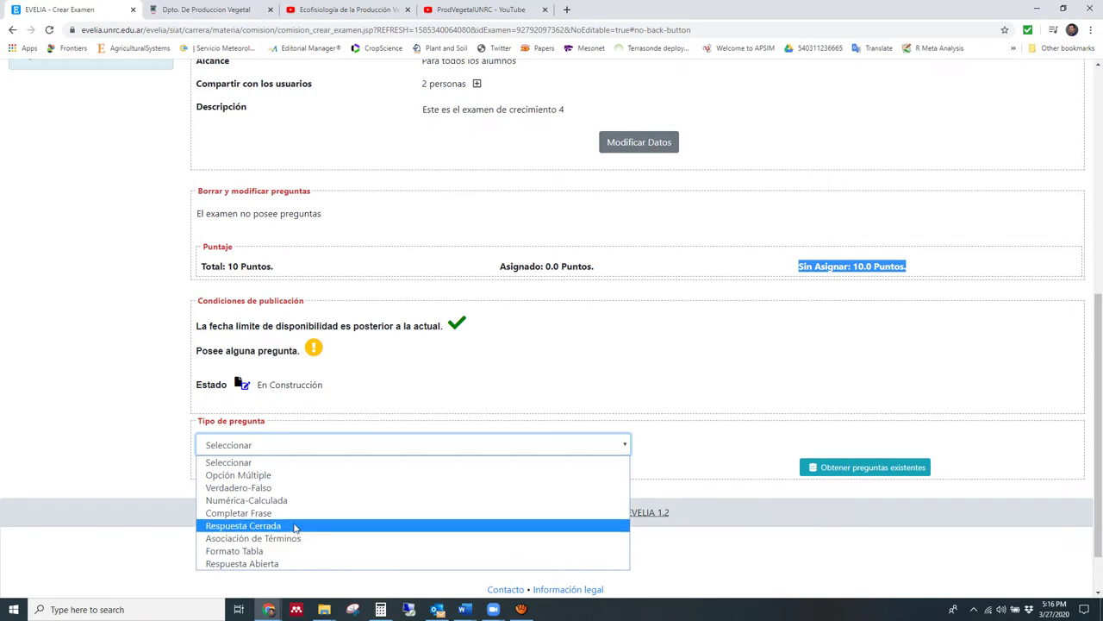
left_click(278, 477)
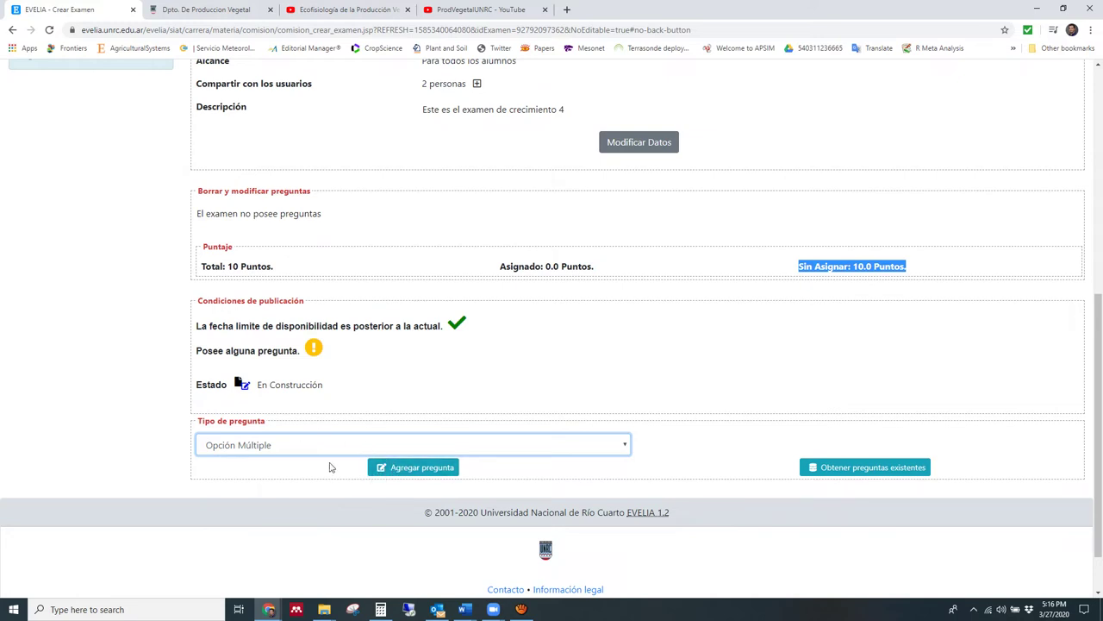
left_click(397, 469)
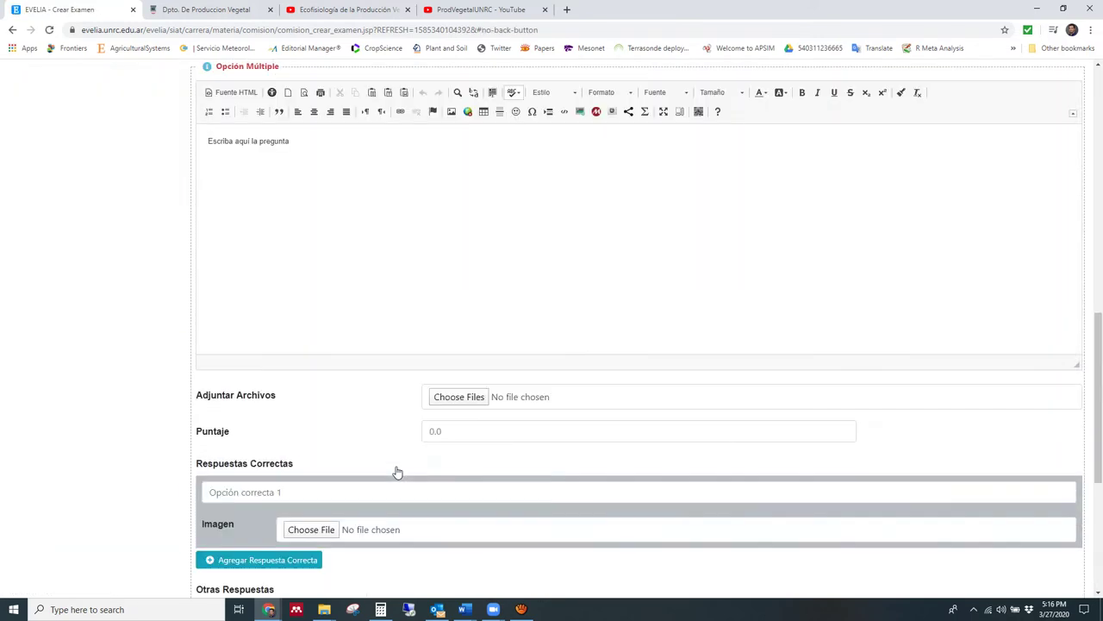
scroll(440, 302, "up", 2)
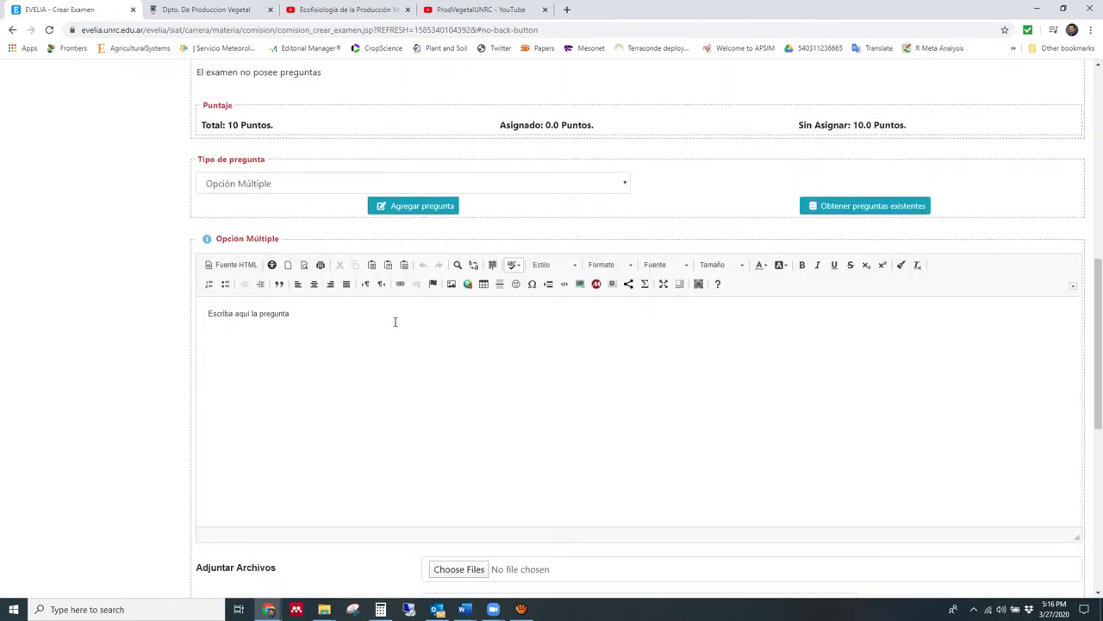
Replace the placeholder question text with "Que modifica la eficiencia de intercepcion de la radiacion ?"
left_click(342, 327)
left_click_drag(342, 328, 184, 317)
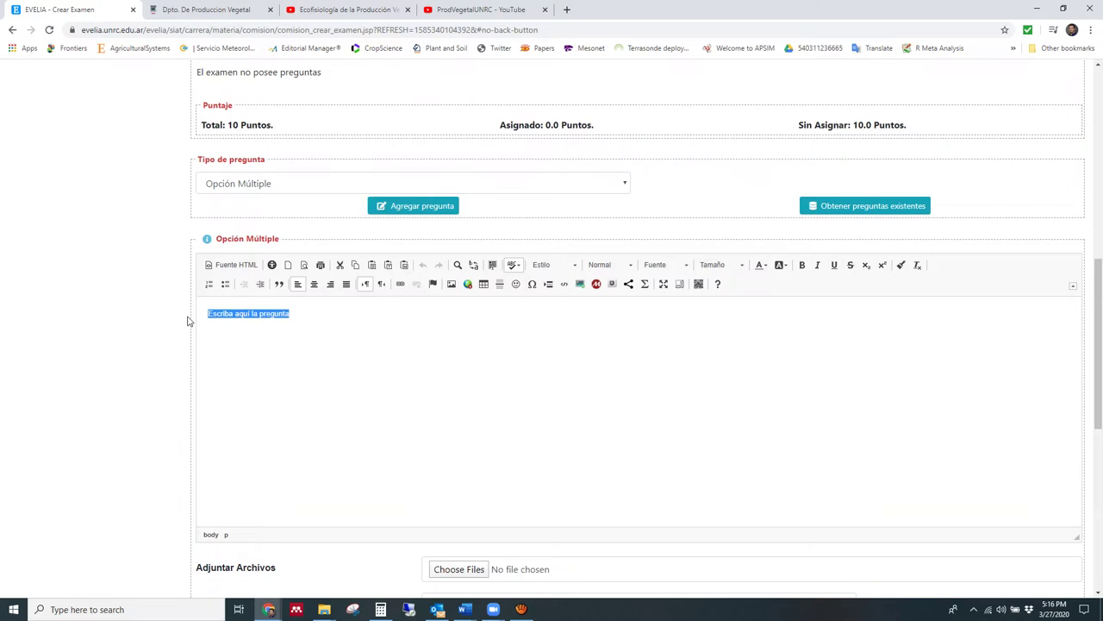
type("Que modifica")
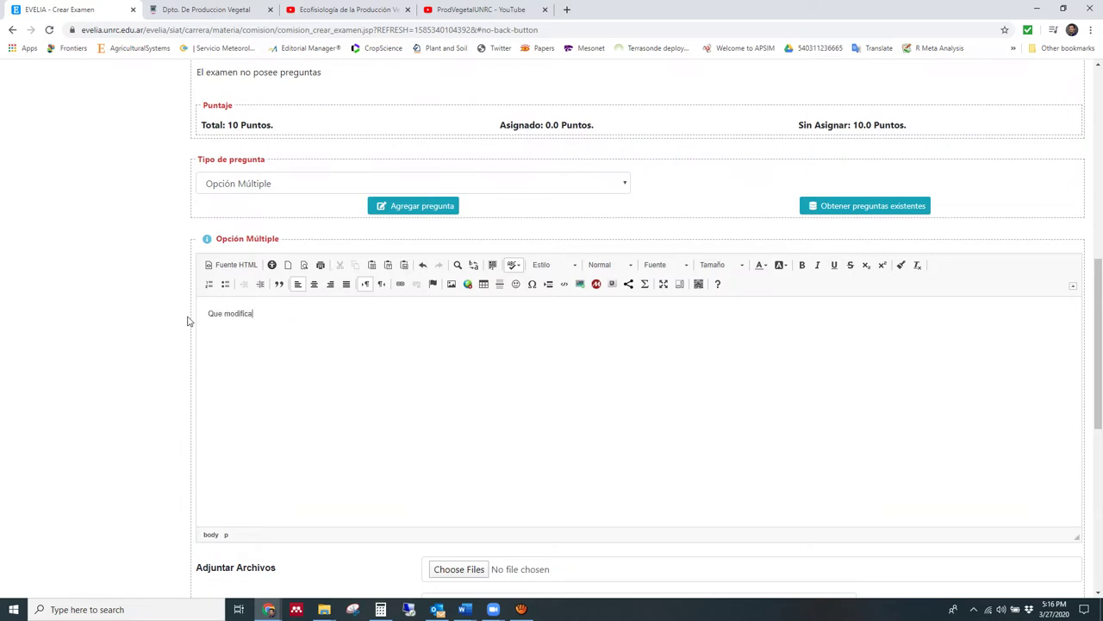
type(" la eficiencia de intercepcion de la radiacion ?")
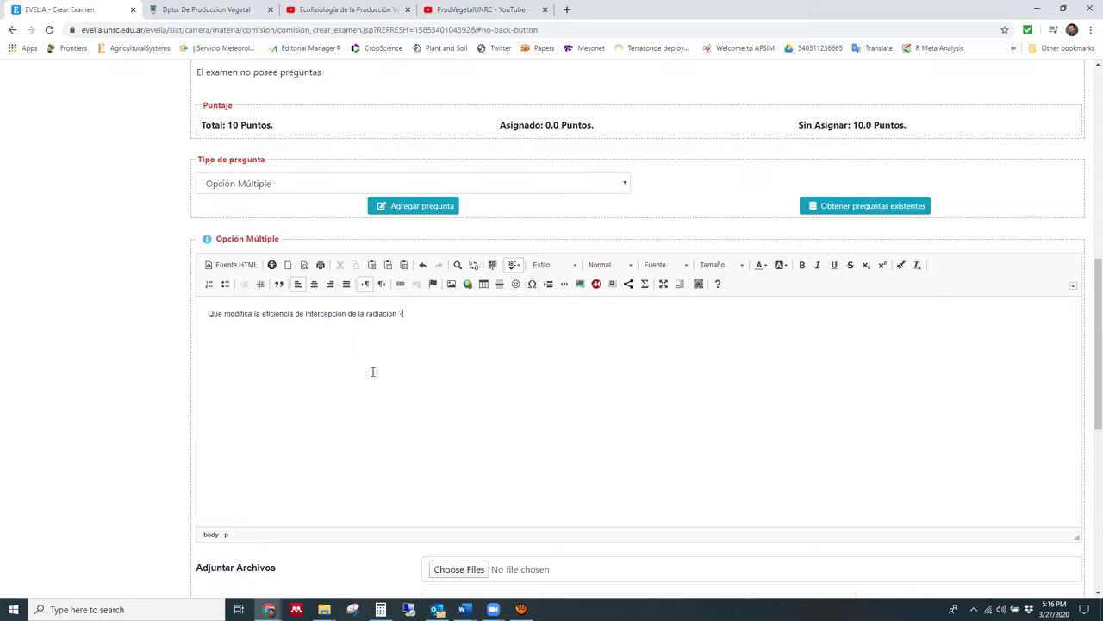
scroll(408, 362, "down", 1)
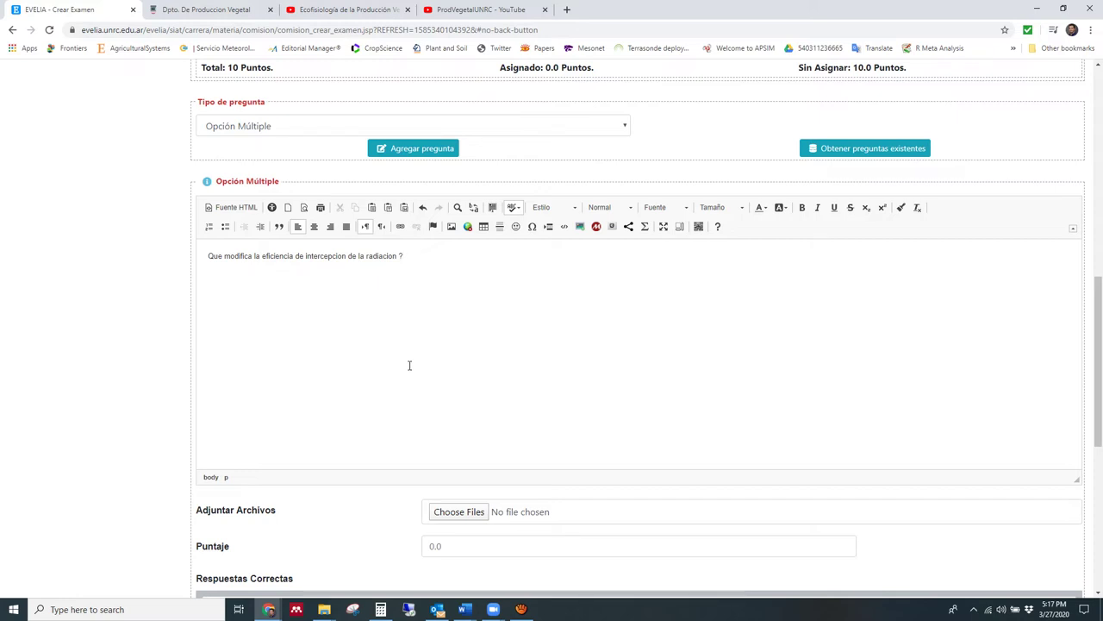
scroll(379, 358, "down", 2)
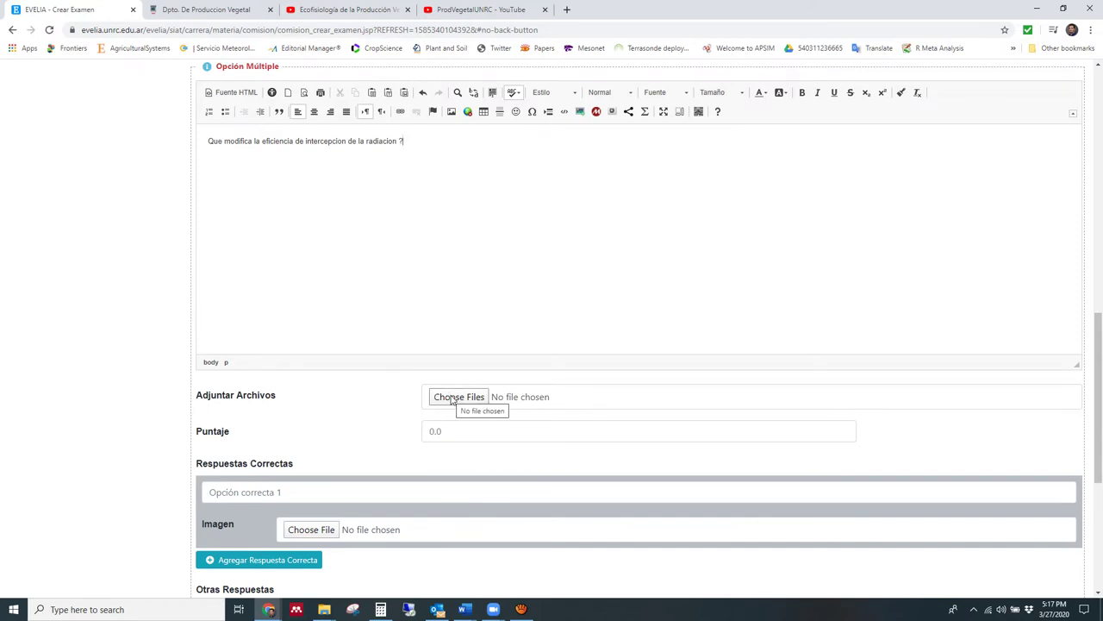
Switch to Word to look over the Preguntas Crecimiento I document and return to the exam form
left_click(465, 608)
left_click(507, 569)
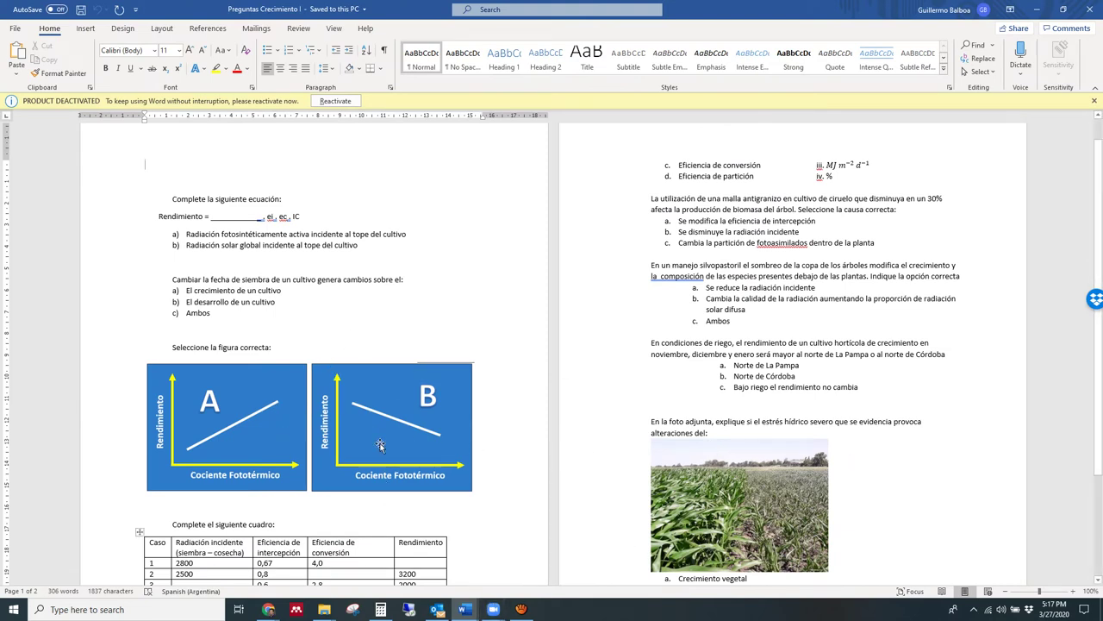
left_click(1035, 12)
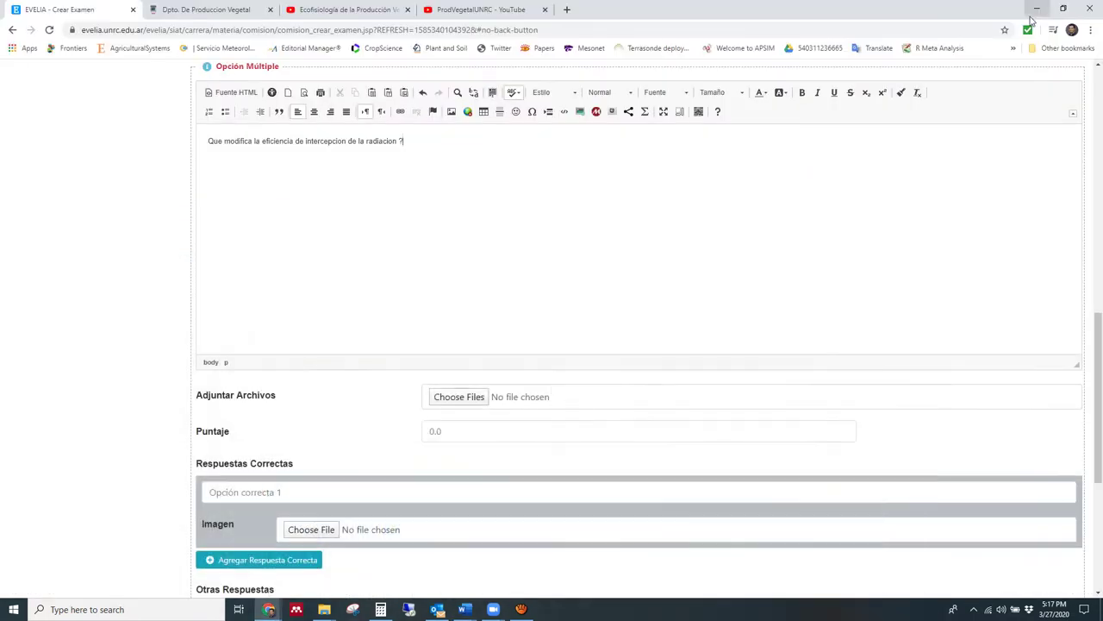
Set the multiple-choice question's Puntaje to 1
left_click(445, 428)
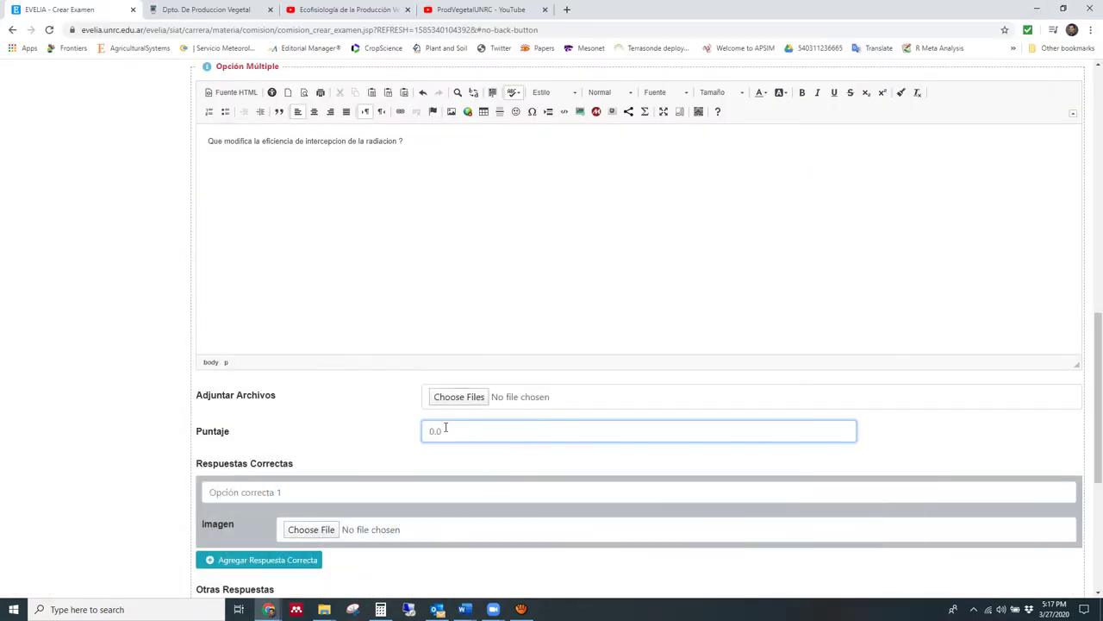
type("1")
left_click(337, 448)
scroll(334, 449, "down", 2)
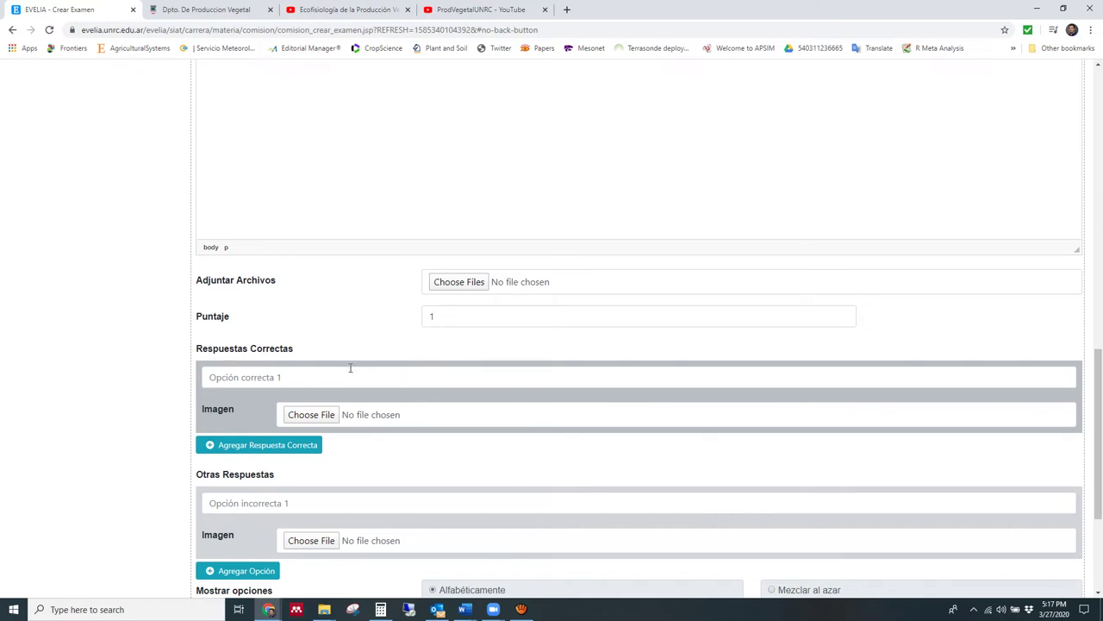
Enter "Disntacia entre hilera, el genotipo" as the question's first correct answer
left_click(322, 377)
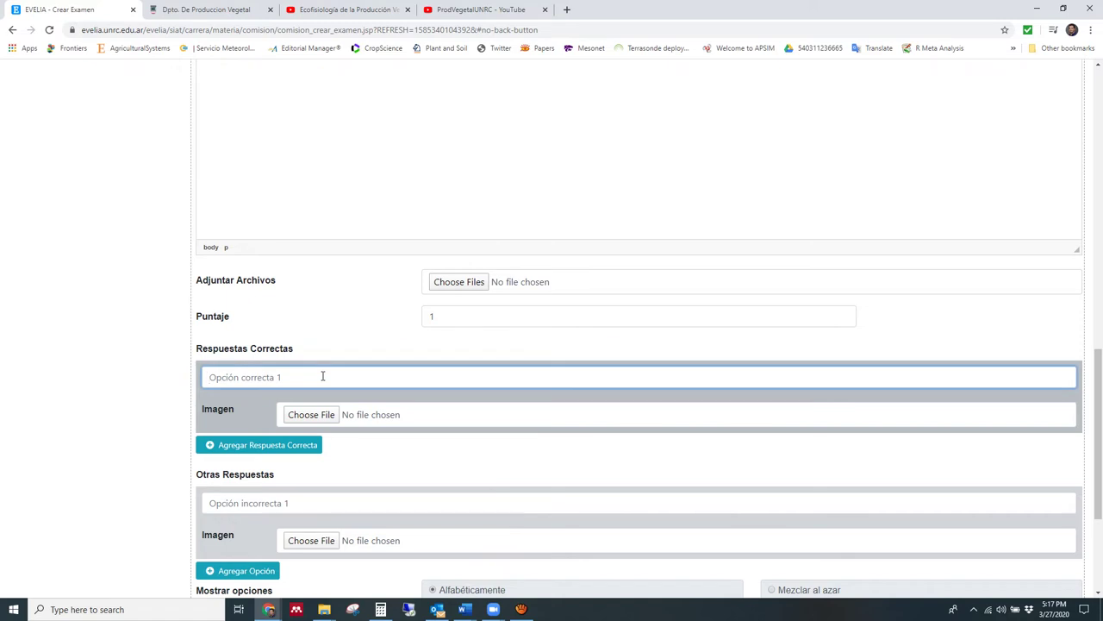
scroll(322, 376, "up", 3)
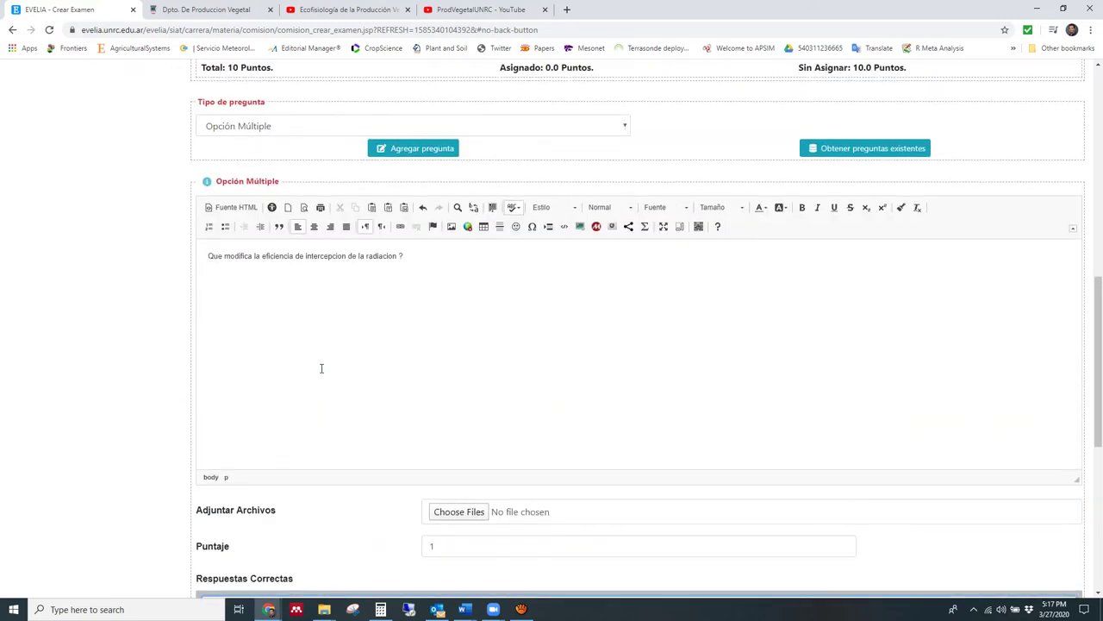
scroll(322, 368, "down", 3)
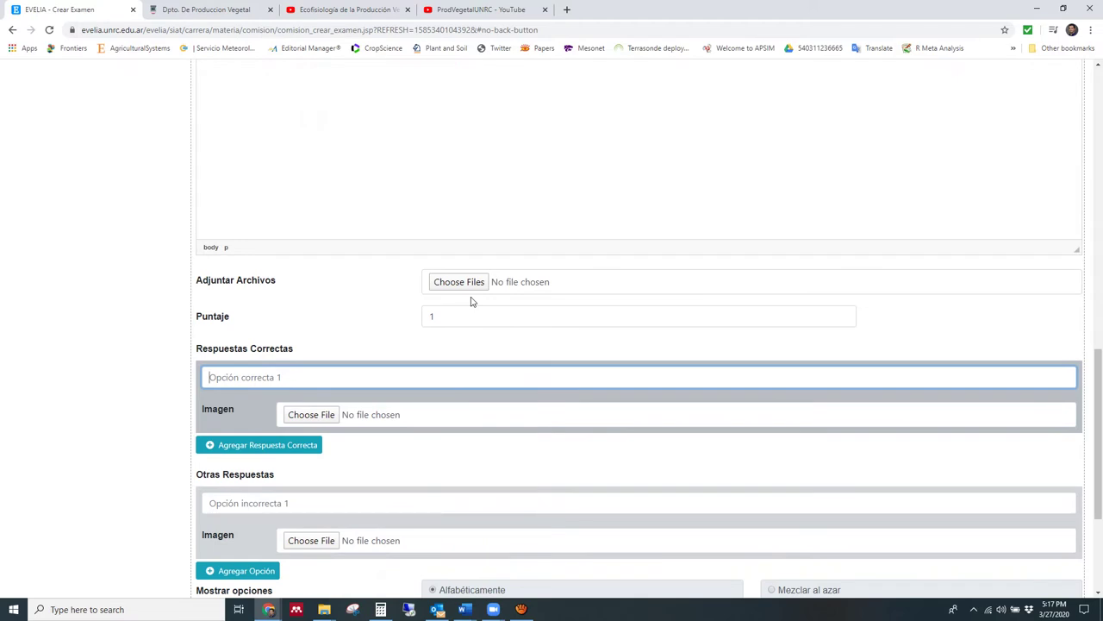
type("Disntacia entre hilea,")
key("BackSpace")
key("BackSpace")
key("BackSpace")
type("ra, el genotipo")
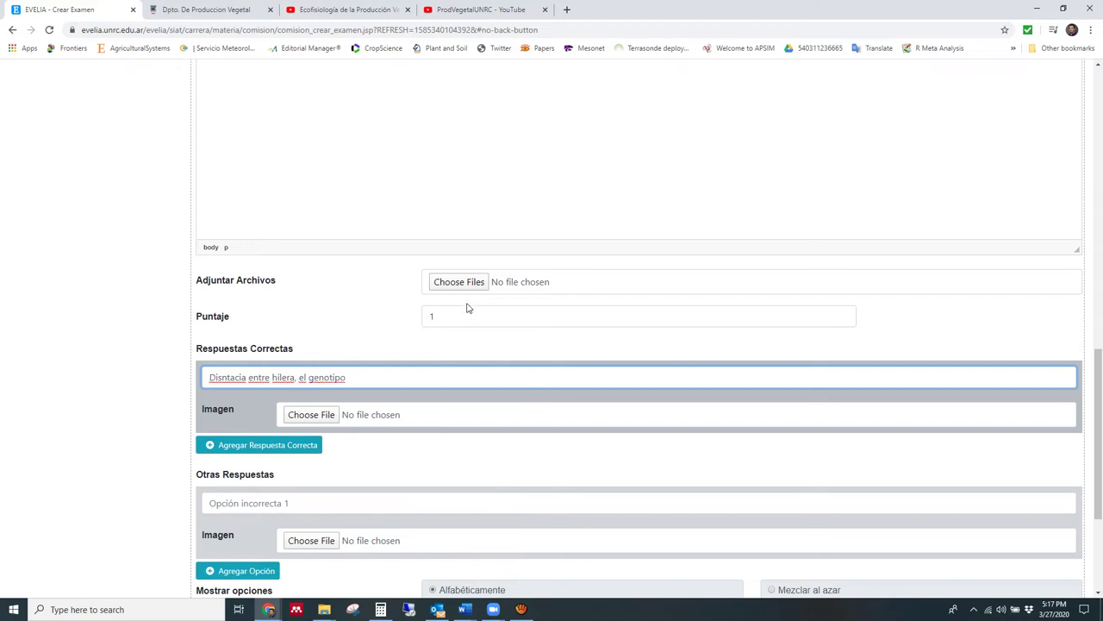
scroll(388, 410, "down", 1)
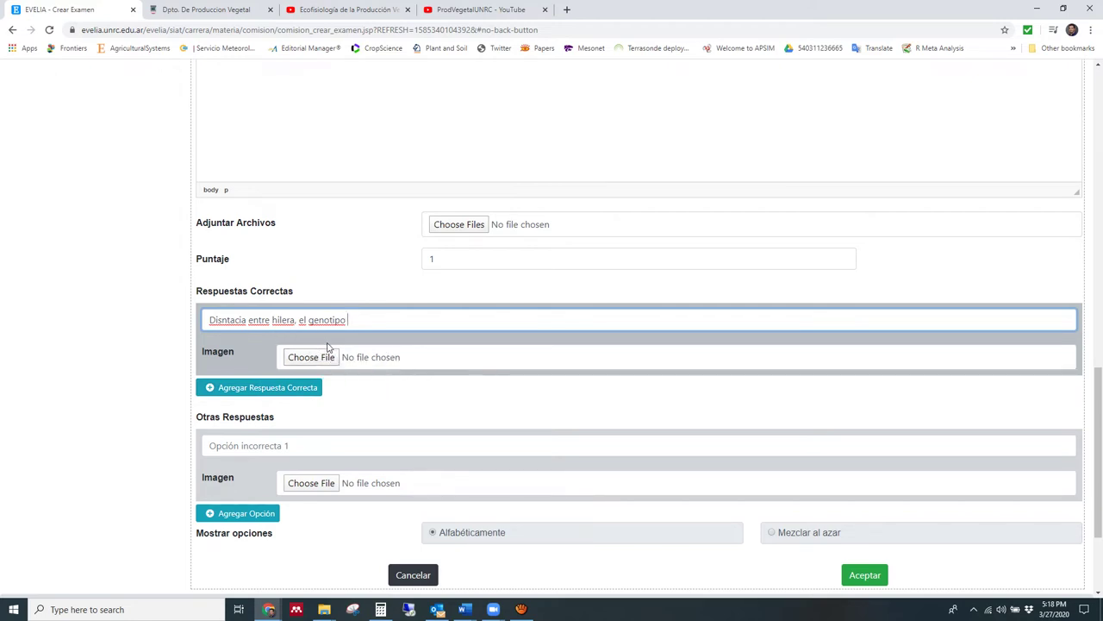
Enter "factores ambientales" as the first incorrect option and append "factoresa ambientales" to the correct answer
left_click(273, 445)
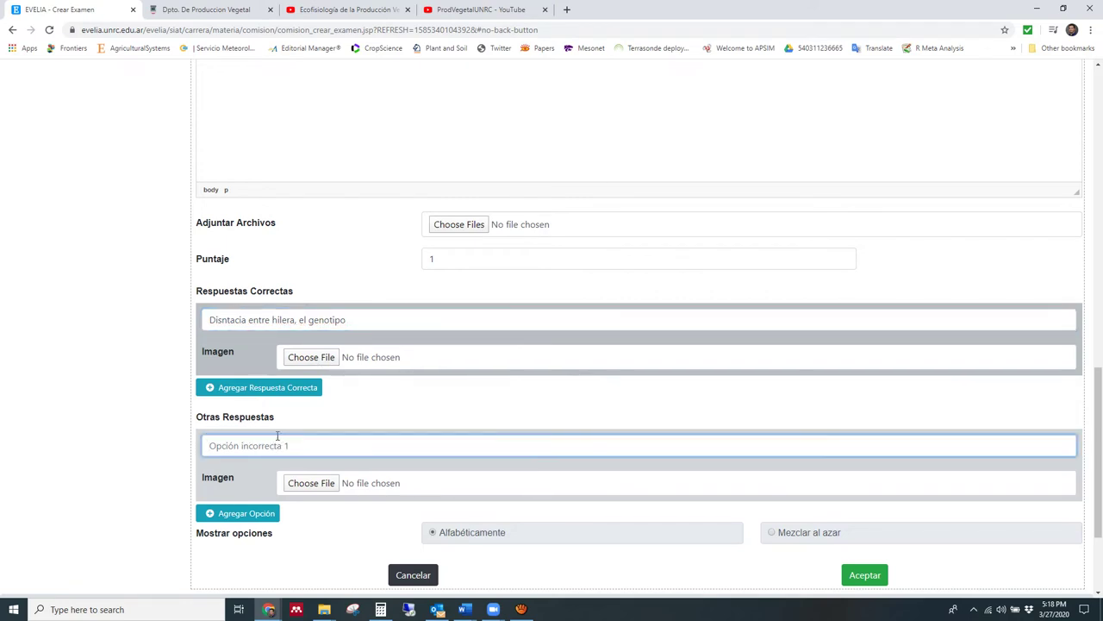
type("factores ambientales")
left_click(346, 324)
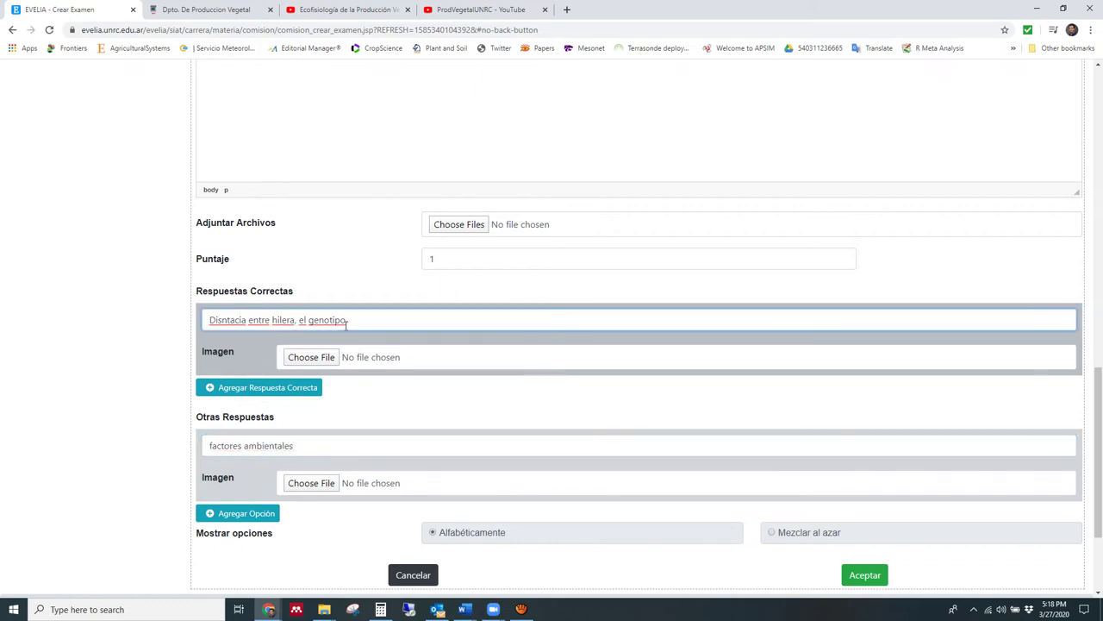
type(",factoresa ambientales")
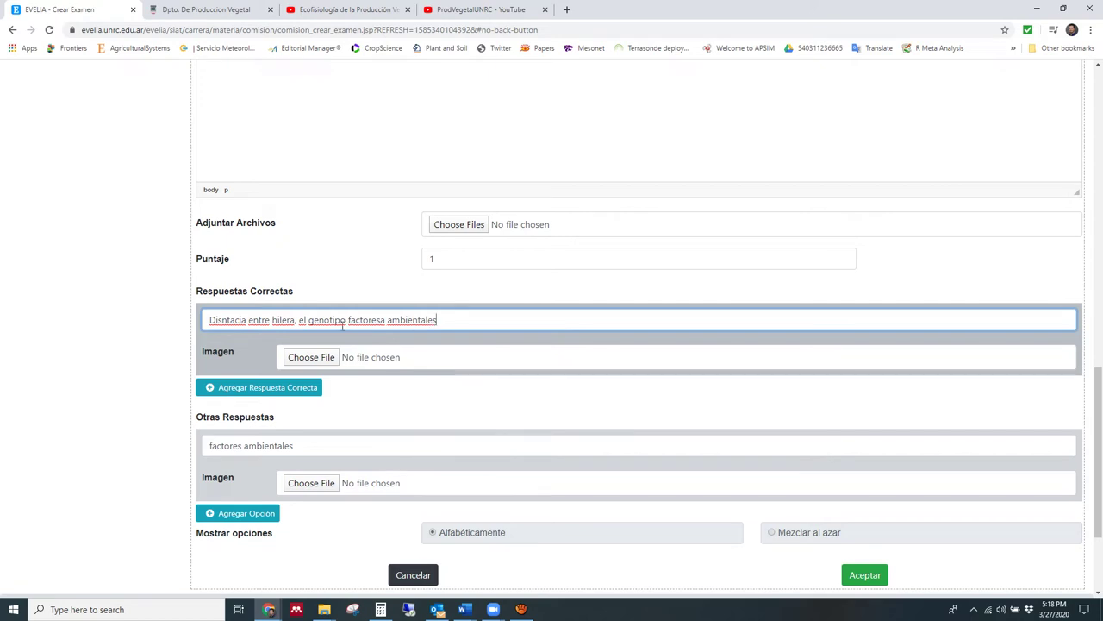
Add a second incorrect option reading "Ninguna es correcta"
left_click(268, 445)
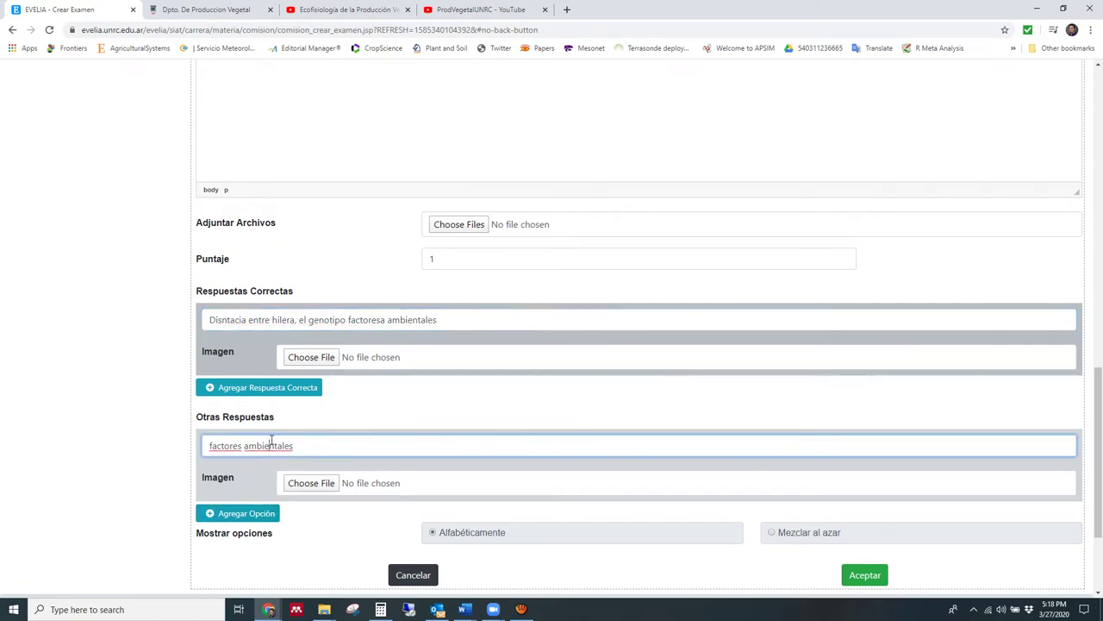
scroll(265, 468, "down", 1)
left_click(257, 462)
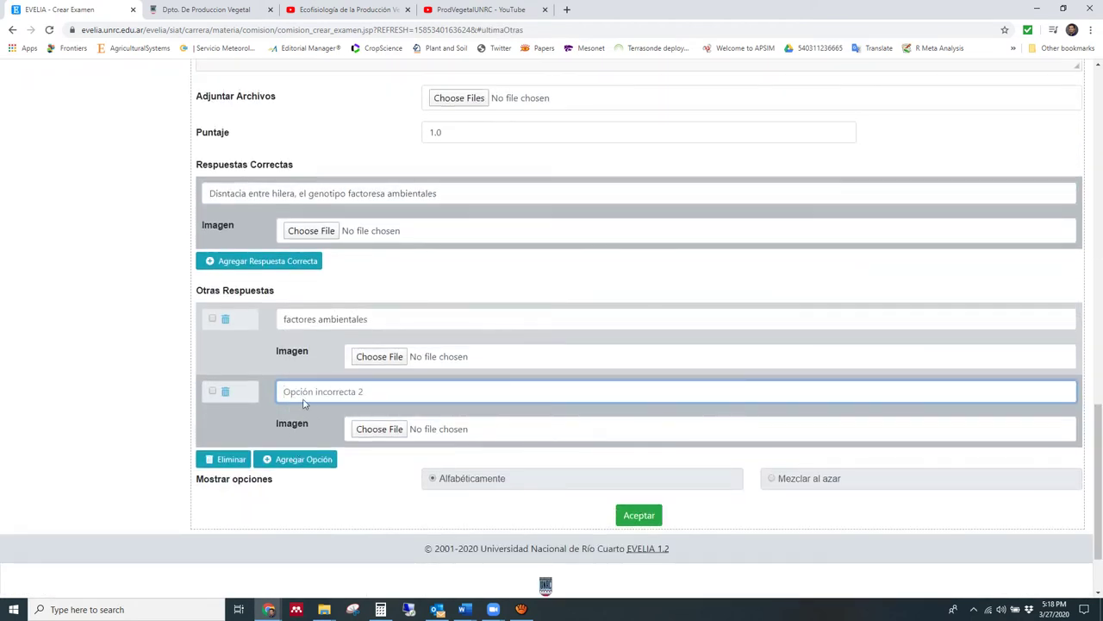
type("Ninguna es correcta")
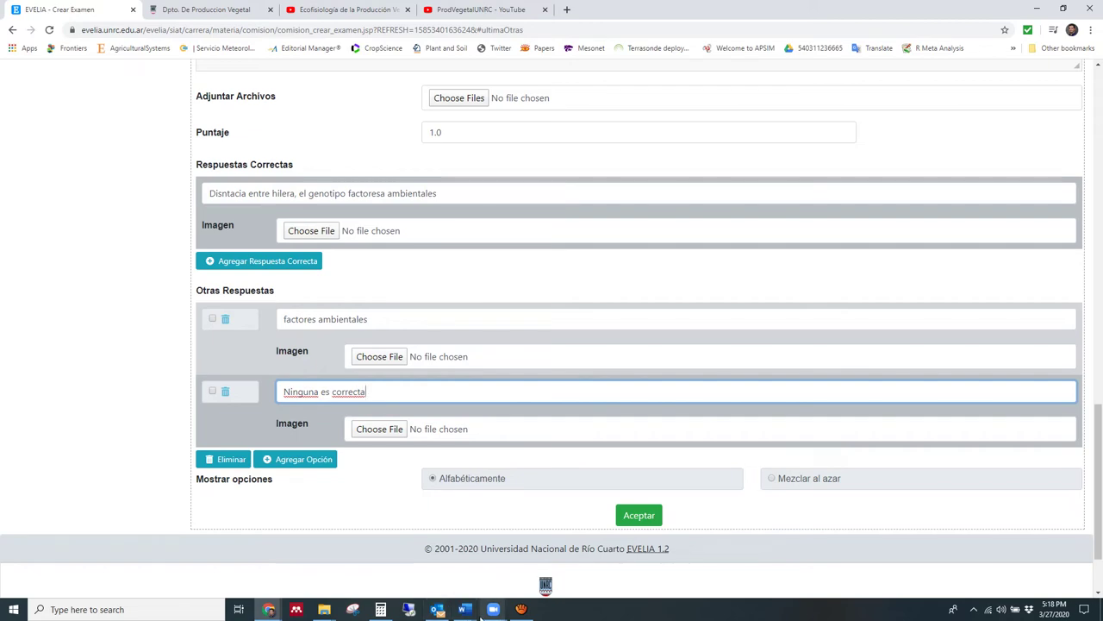
Check the sample questions in the Word document again and return to the EVELIA question form
left_click(465, 609)
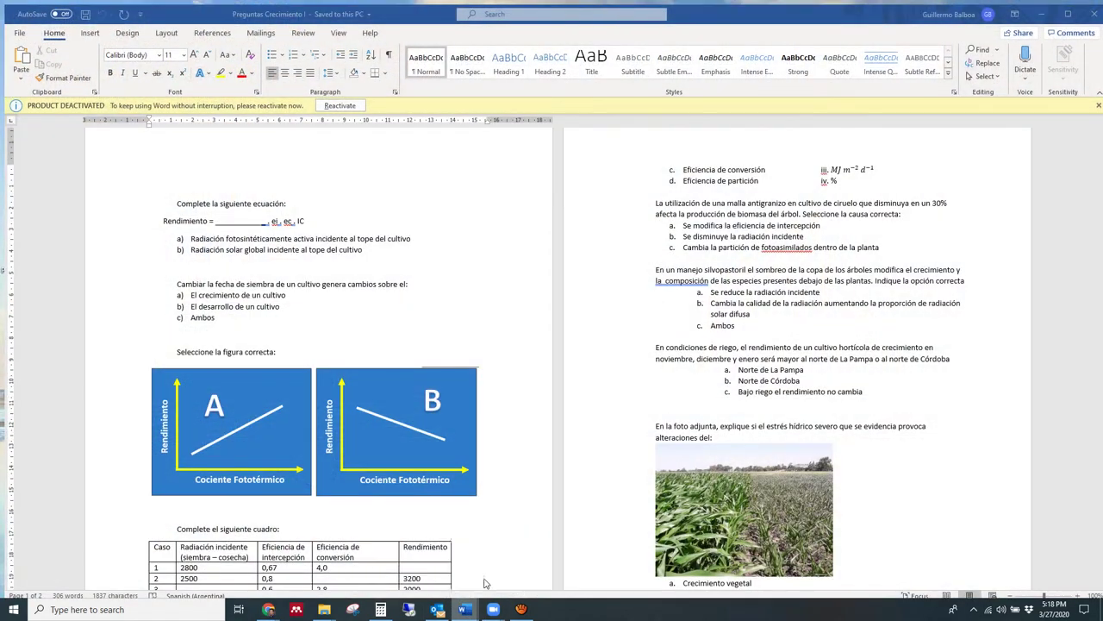
left_click(526, 562)
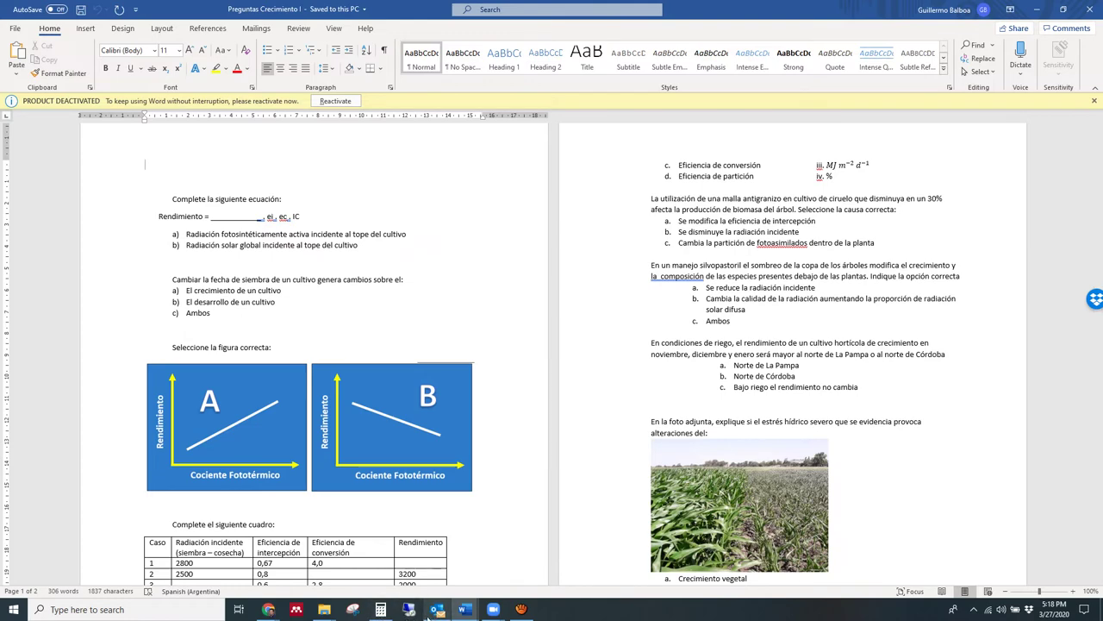
mouse_move(268, 610)
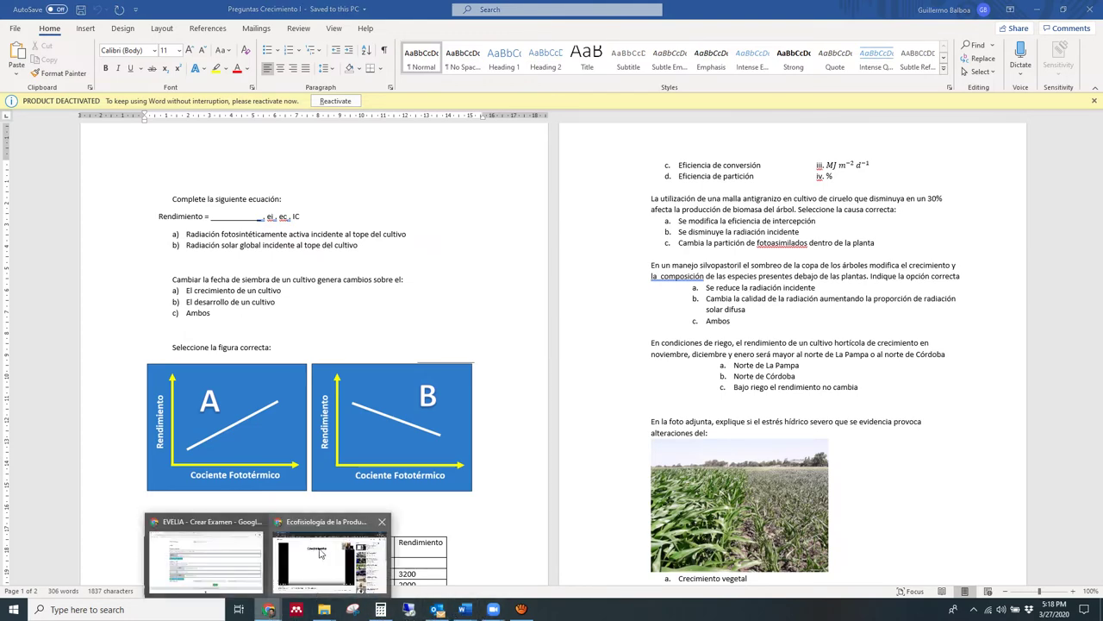
left_click(254, 554)
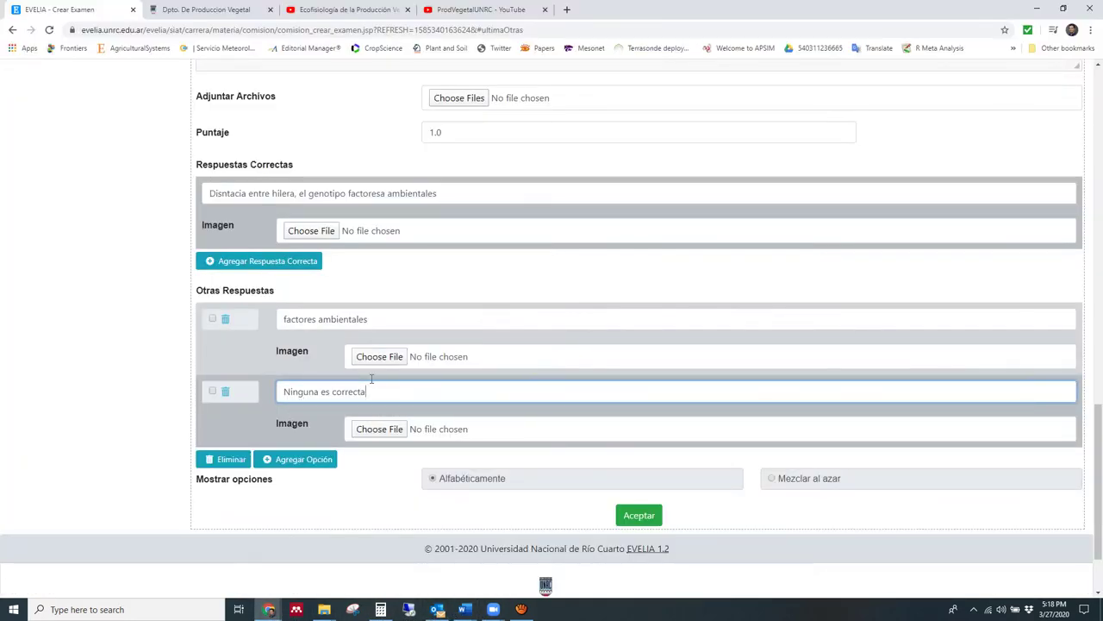
Set the answer options to Mezclar al azar and save the question to the exam
left_click(774, 481)
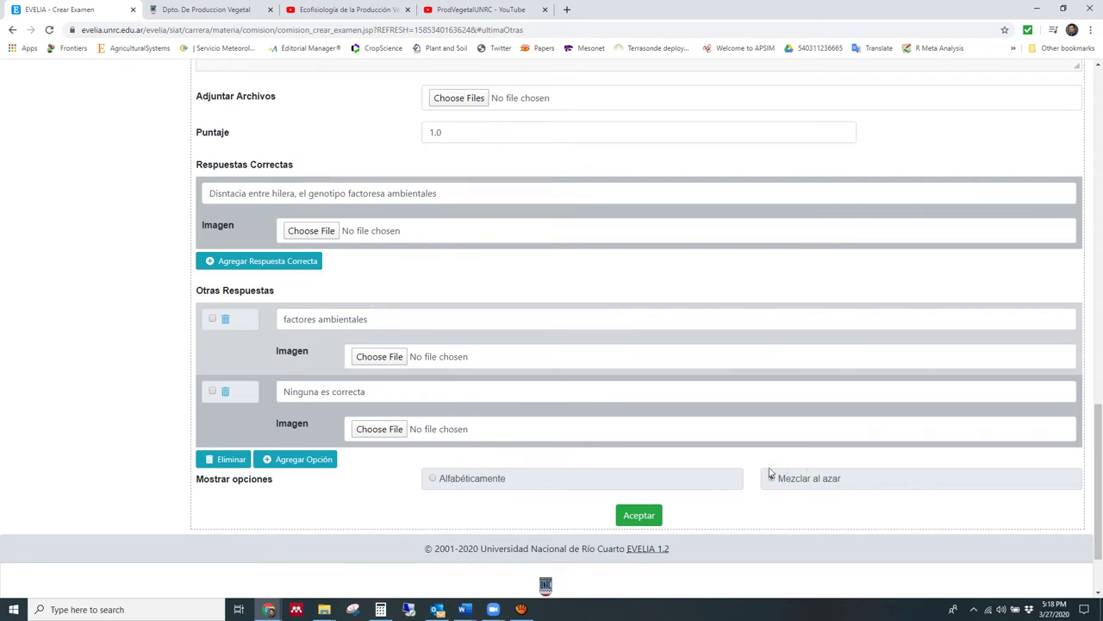
left_click(651, 518)
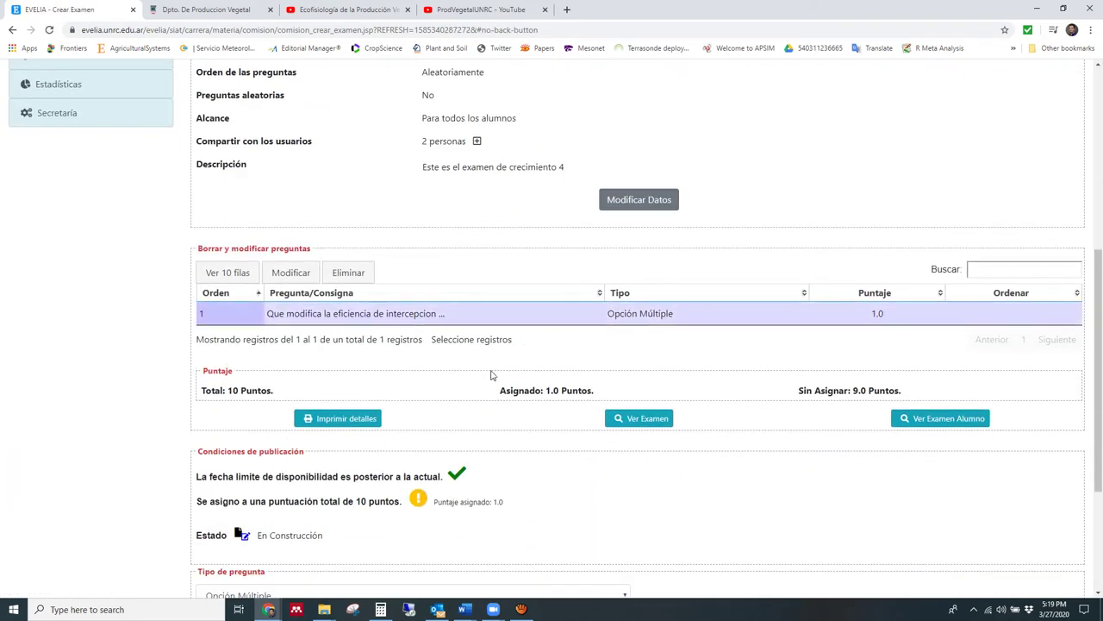
Review the exam's general data, the added question in the list, the score allocation and the publication conditions
scroll(449, 336, "up", 3)
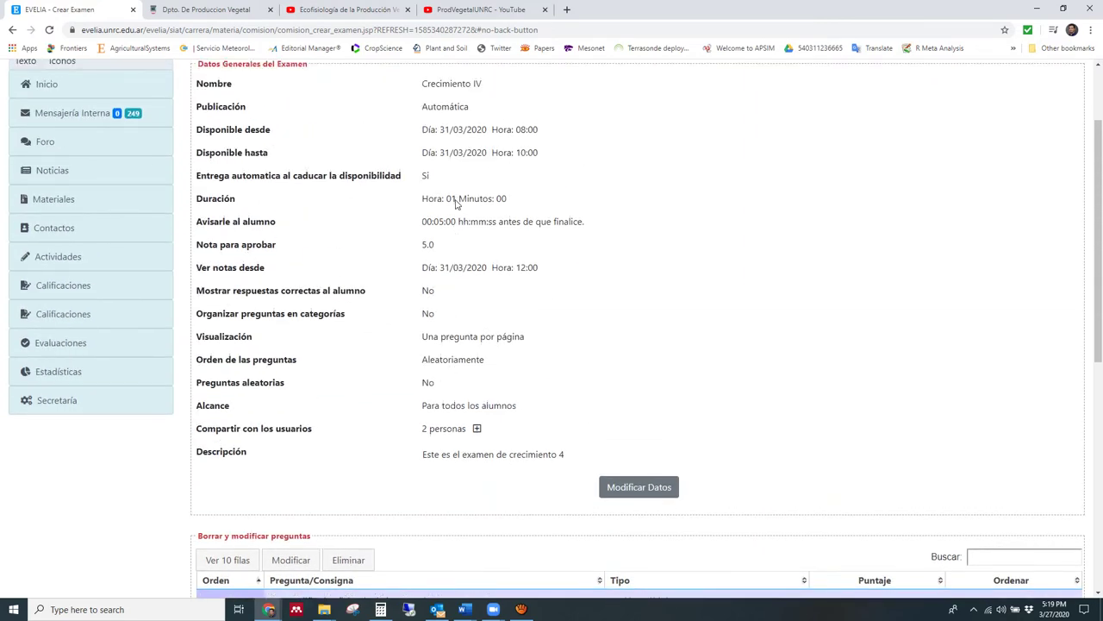
scroll(456, 246, "down", 3)
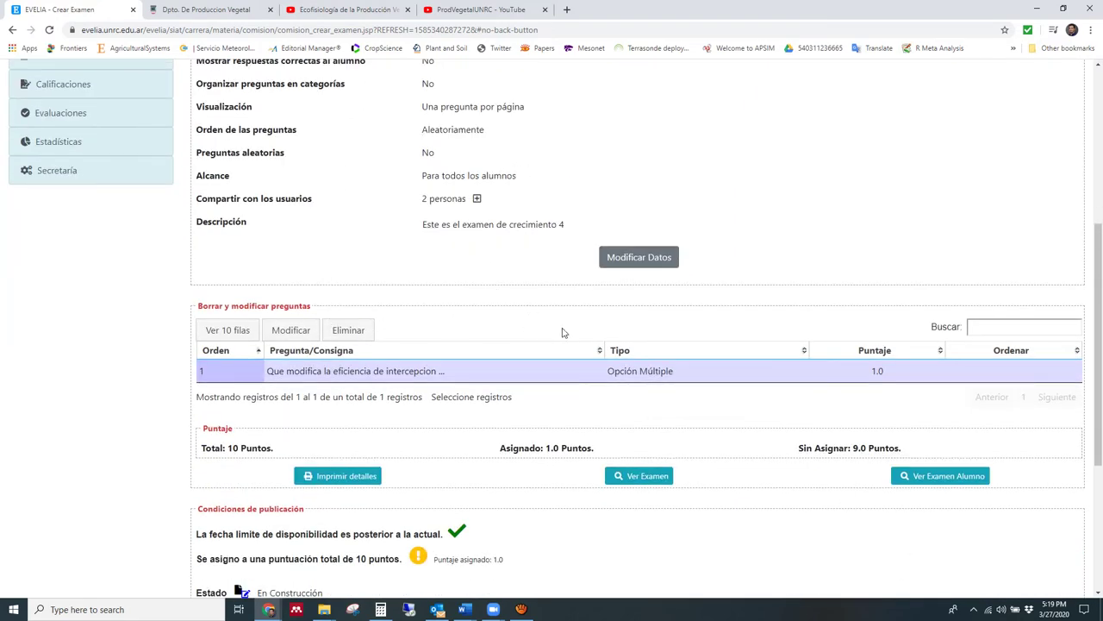
left_click(221, 370)
left_click(490, 369)
scroll(488, 369, "down", 4)
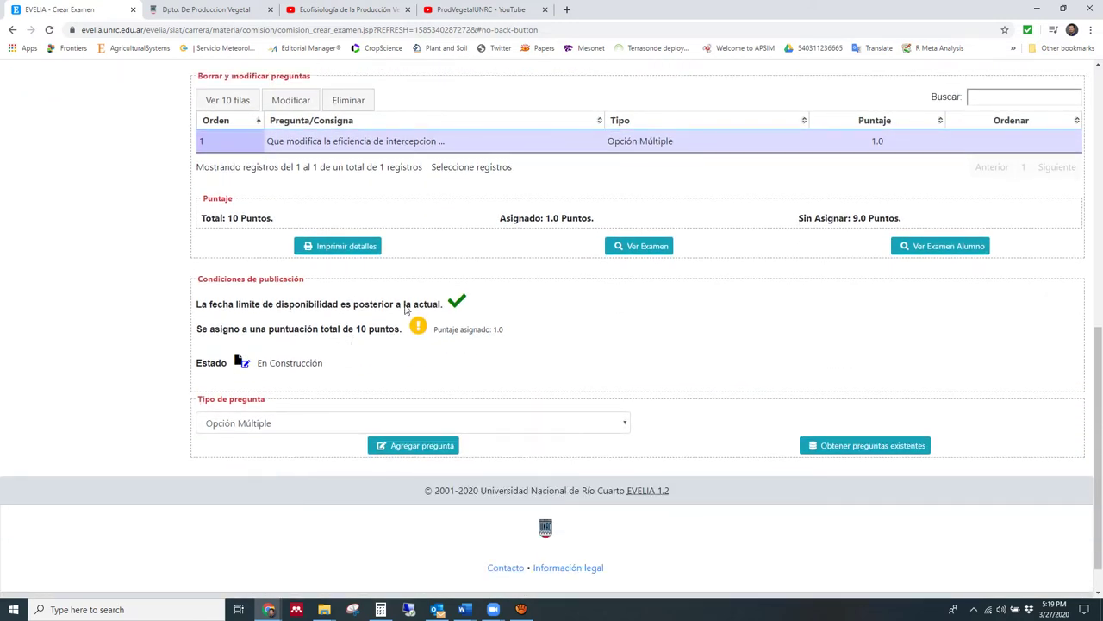
scroll(405, 309, "up", 1)
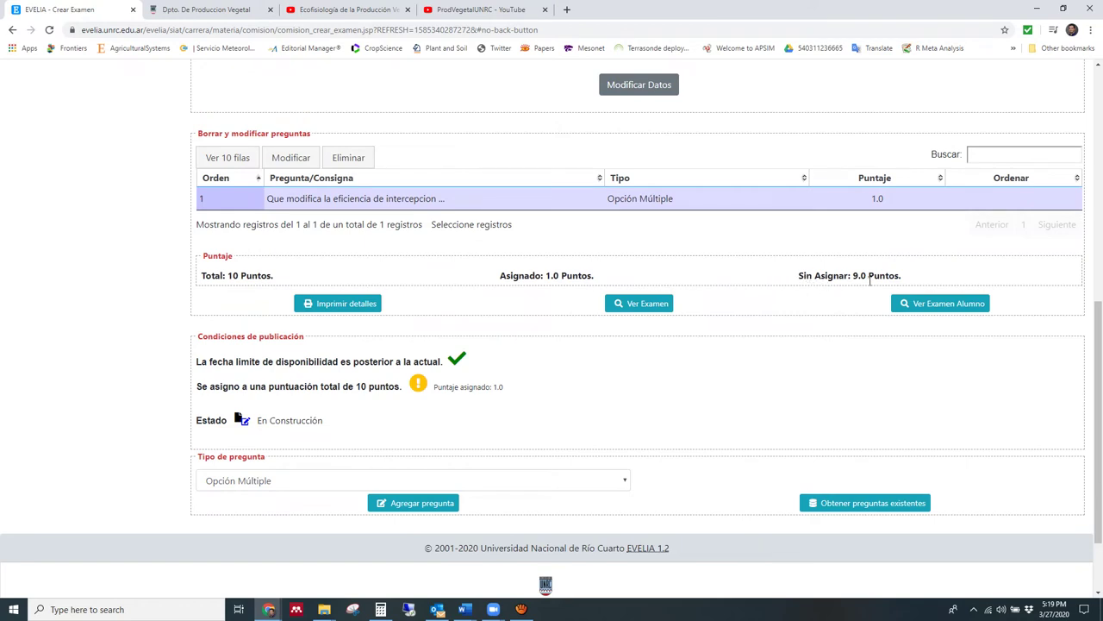
scroll(853, 278, "up", 4)
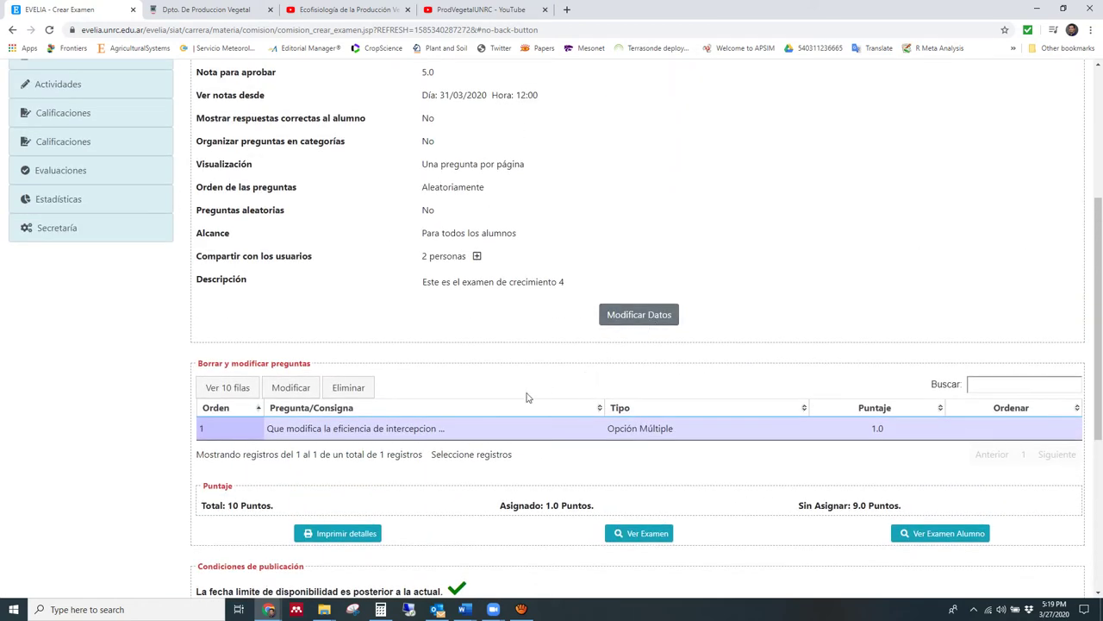
scroll(513, 407, "down", 2)
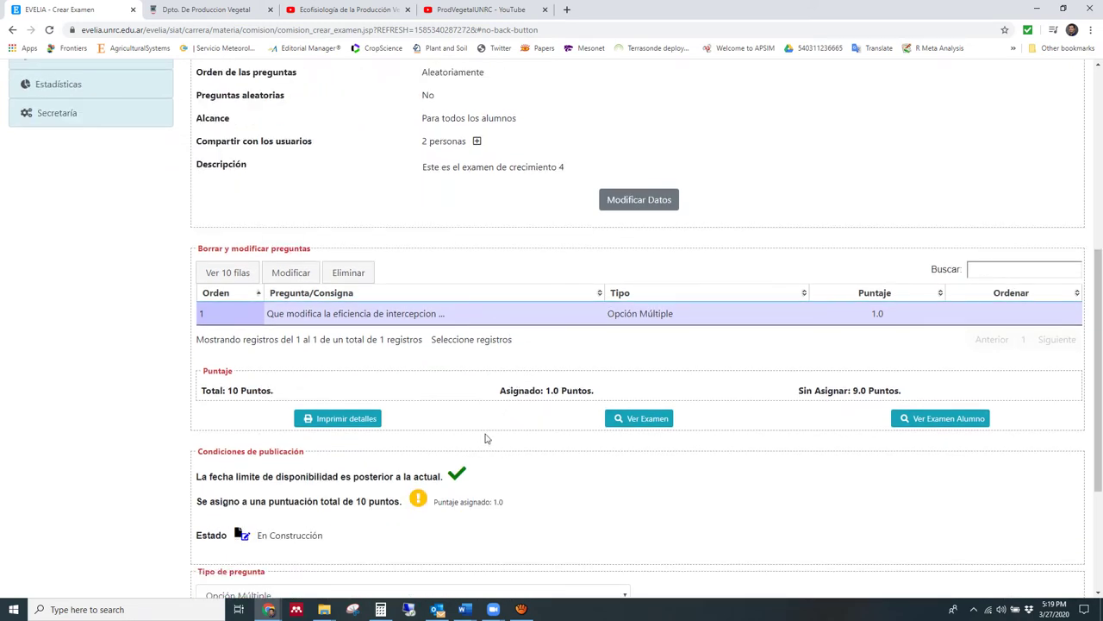
scroll(480, 440, "down", 1)
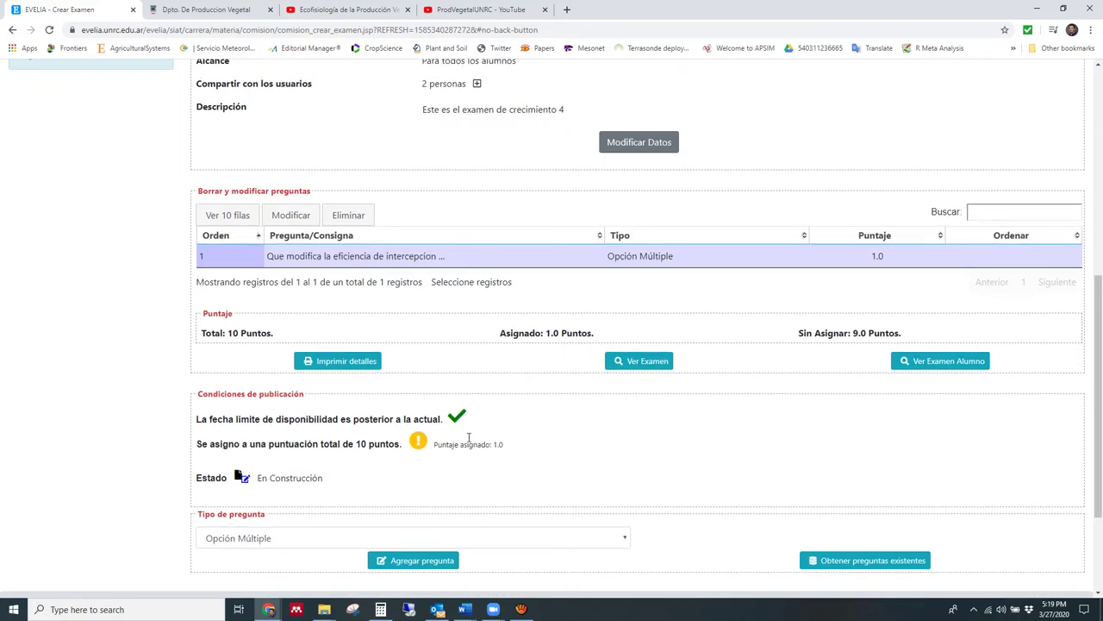
scroll(469, 440, "down", 1)
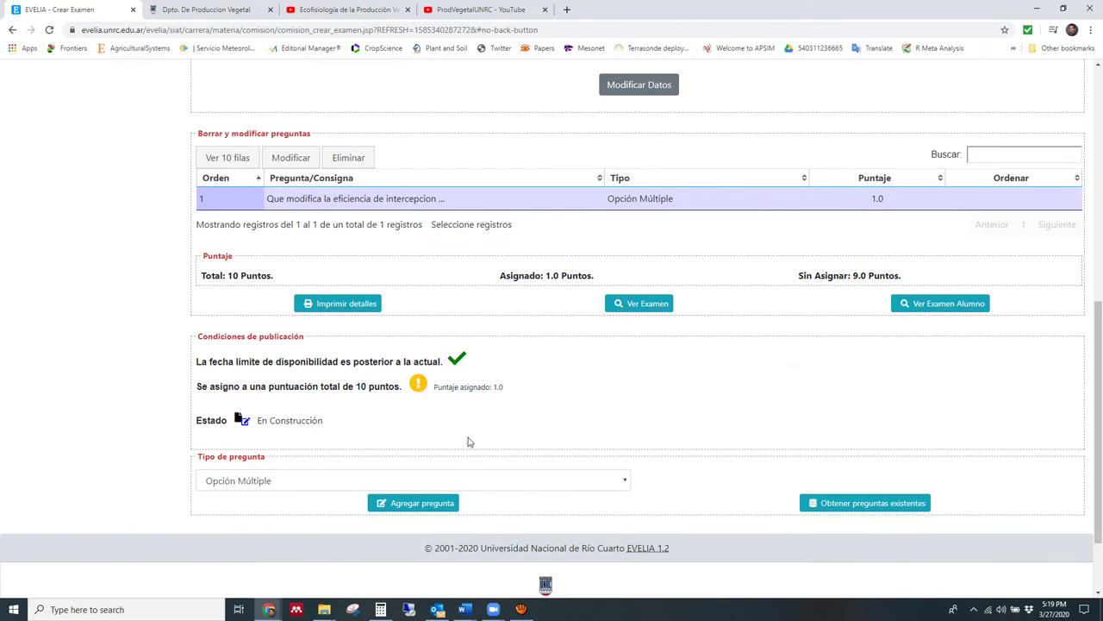
Search the database of existing questions for Exámenes with question type Todas and look through the questions found
left_click(848, 508)
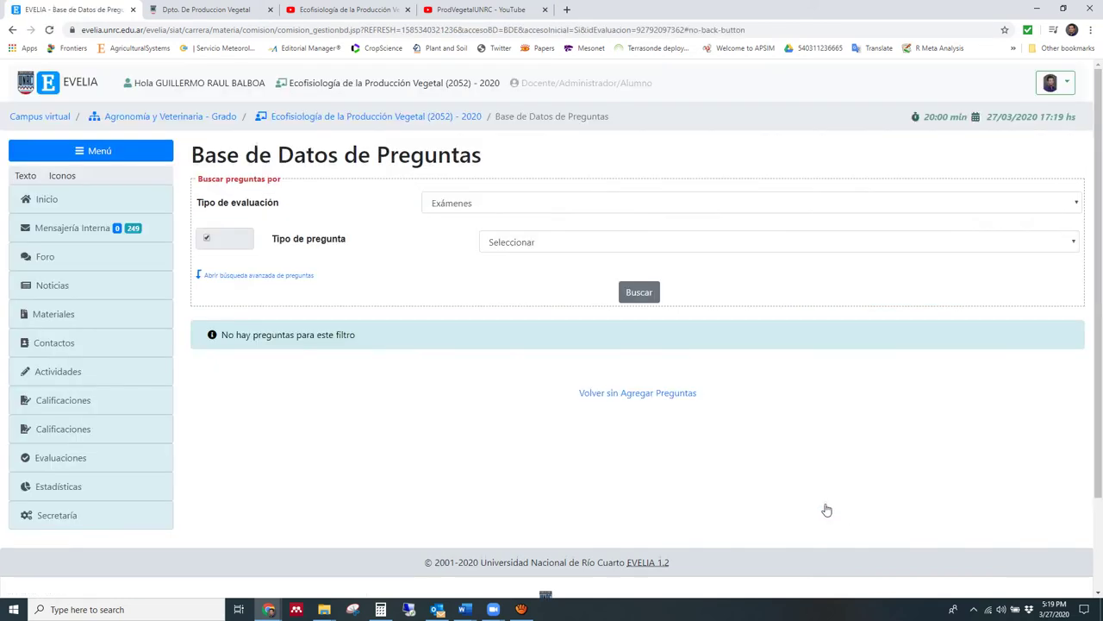
left_click(509, 244)
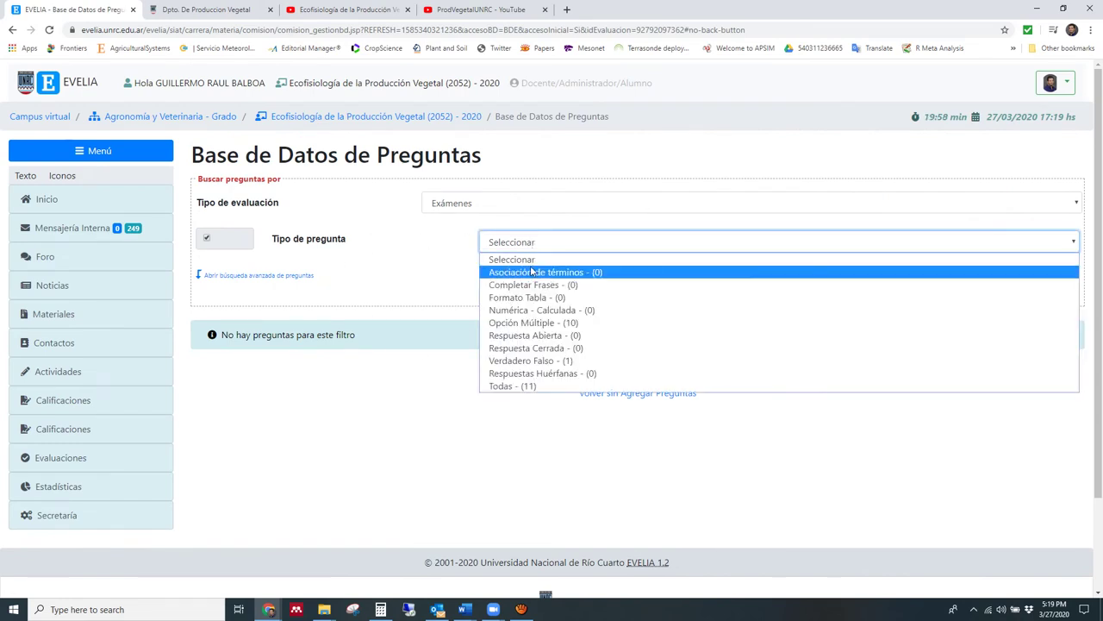
left_click(549, 387)
left_click(639, 292)
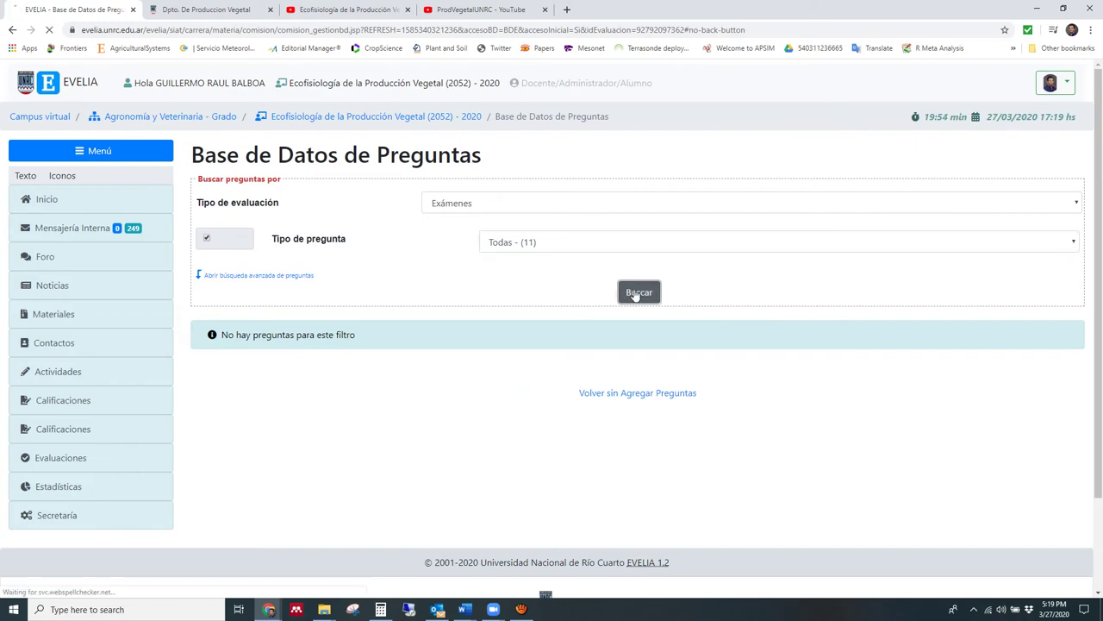
scroll(532, 328, "down", 3)
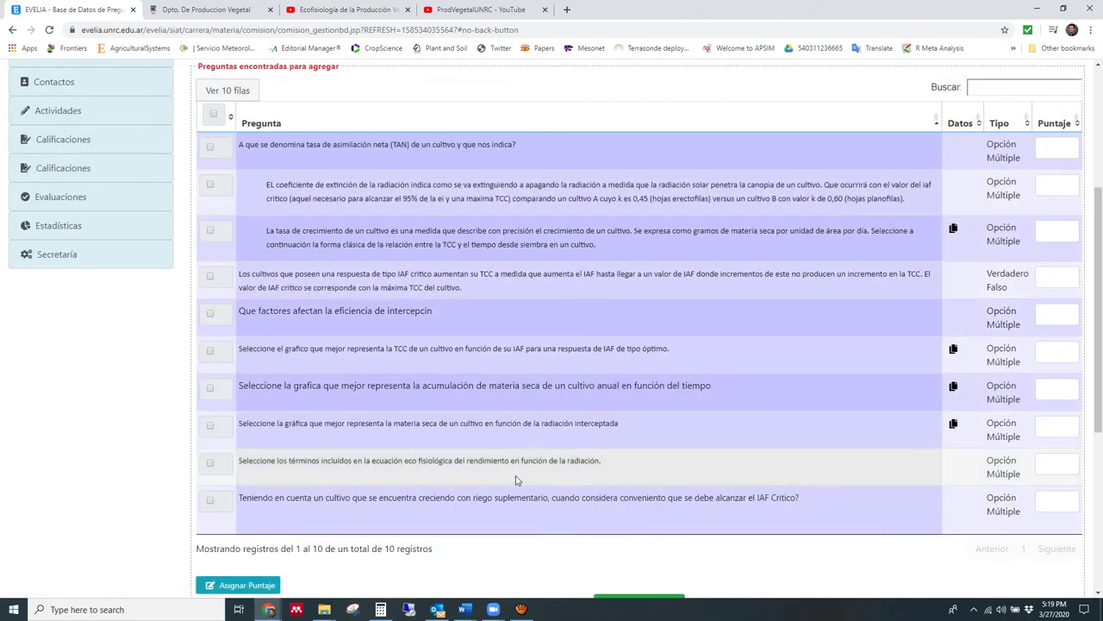
scroll(524, 177, "up", 2)
scroll(466, 259, "down", 2)
scroll(414, 362, "up", 2)
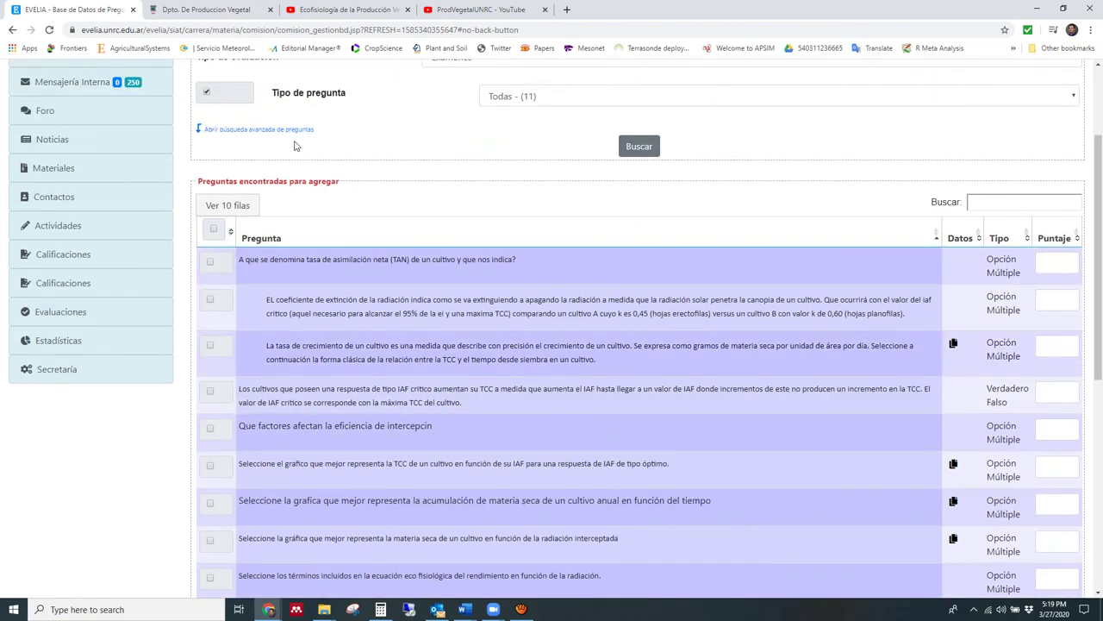
scroll(293, 172, "up", 1)
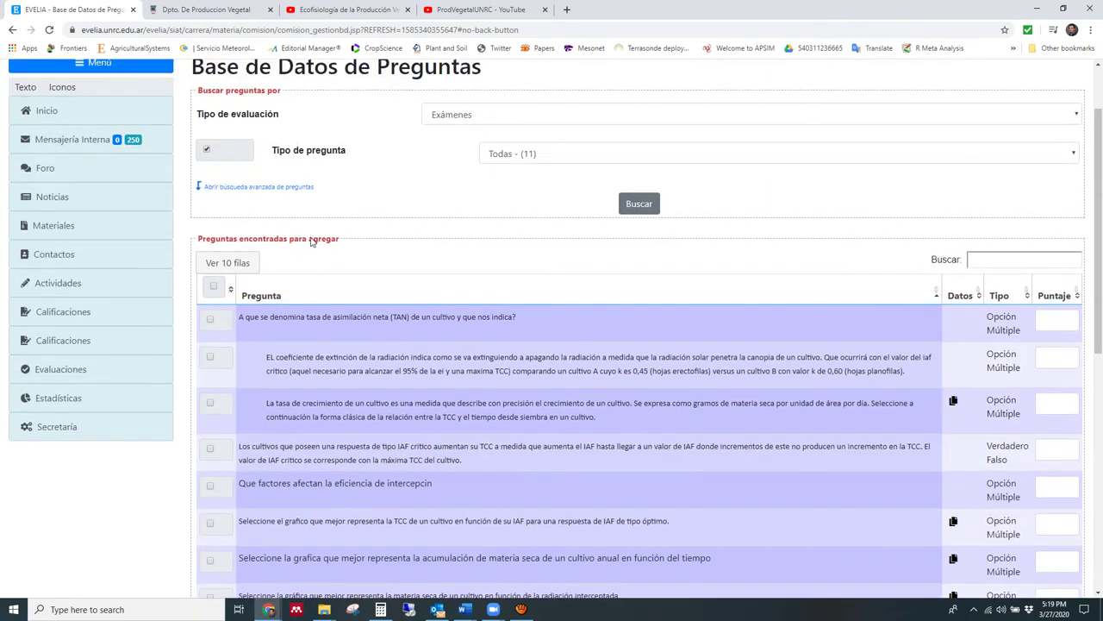
Open the exam Crecimiento II from the list of evaluations and review its general data
left_click(67, 371)
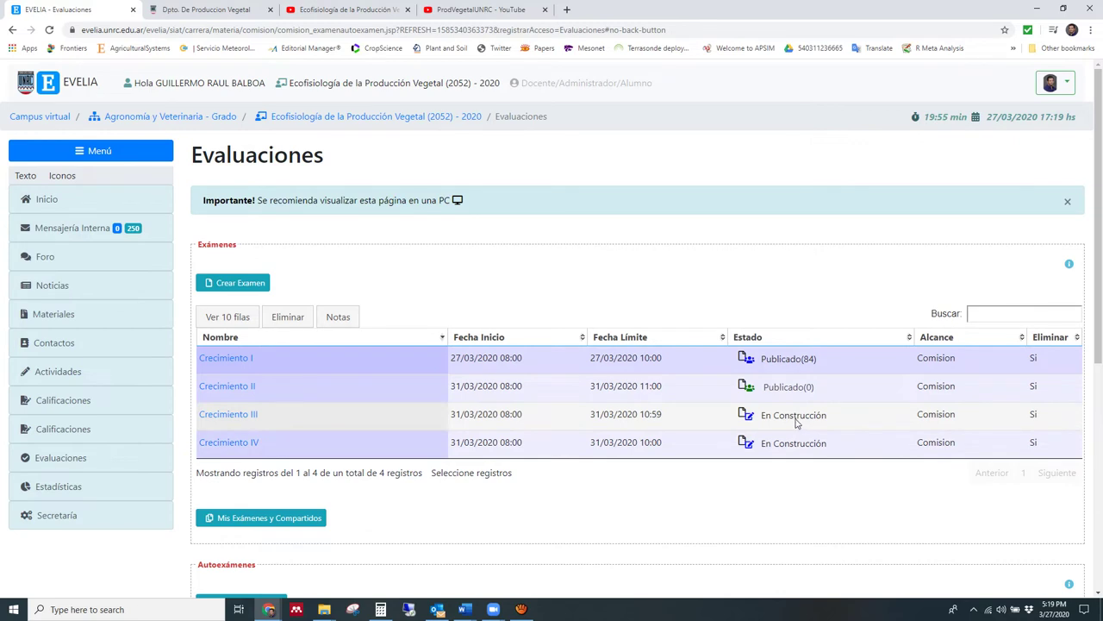
left_click(244, 388)
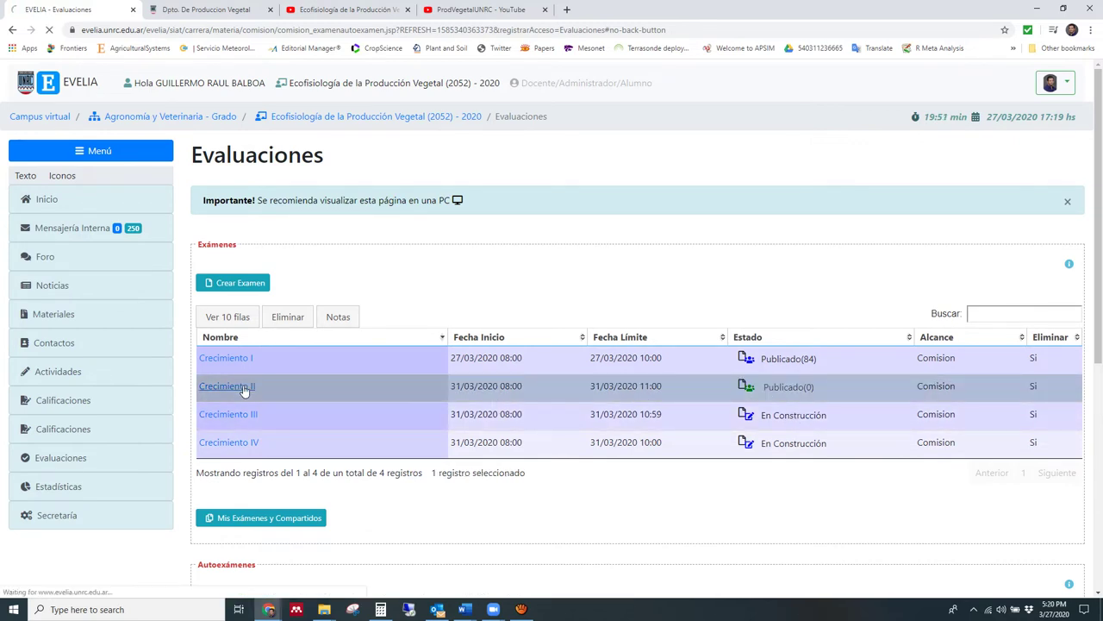
scroll(349, 233, "down", 5)
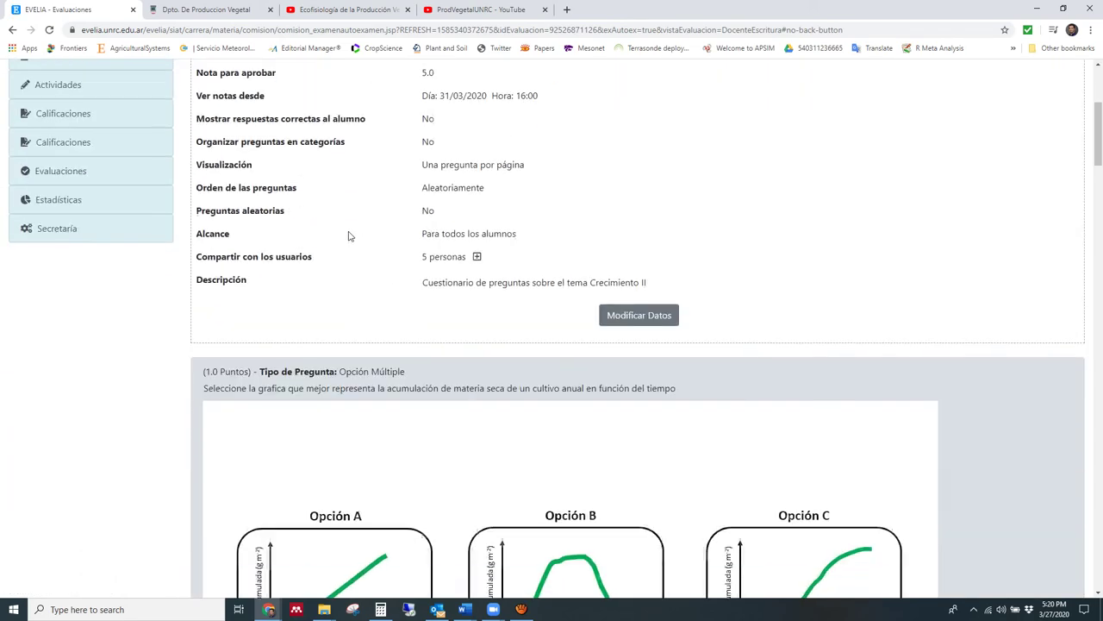
scroll(368, 226, "up", 3)
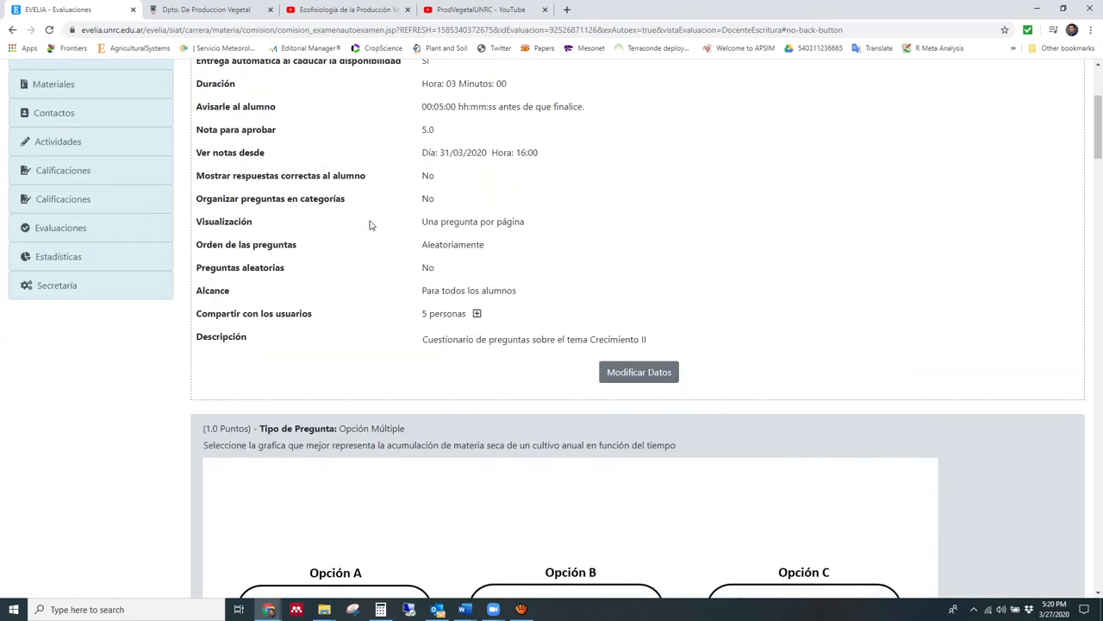
scroll(371, 224, "up", 2)
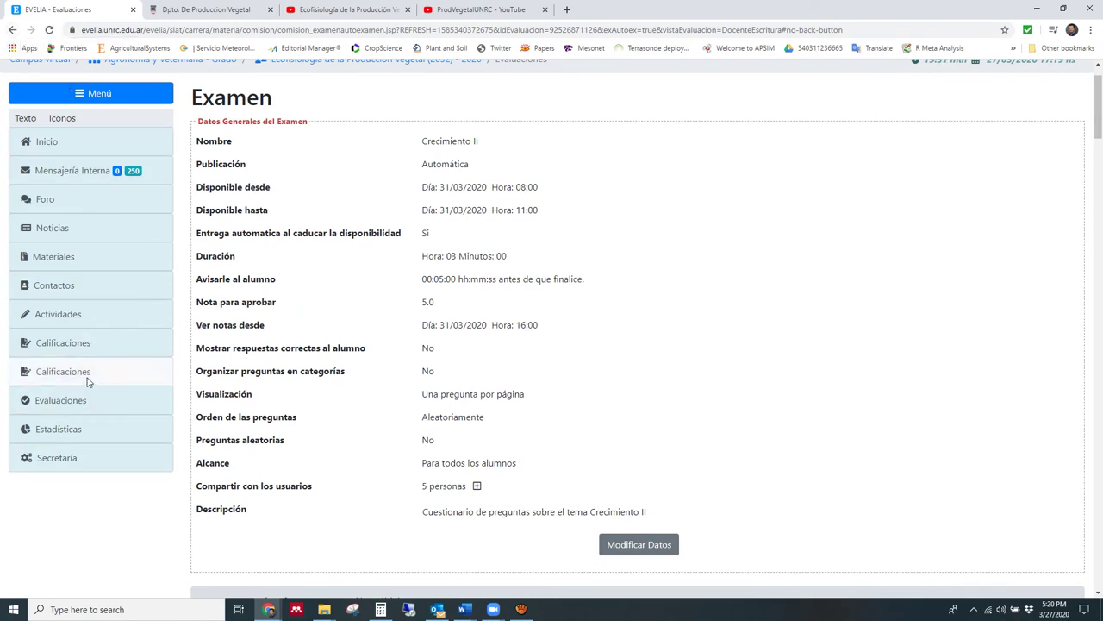
Return to the evaluations list, open the exam Crecimiento IV and preview it with its correct and other answers
left_click(76, 403)
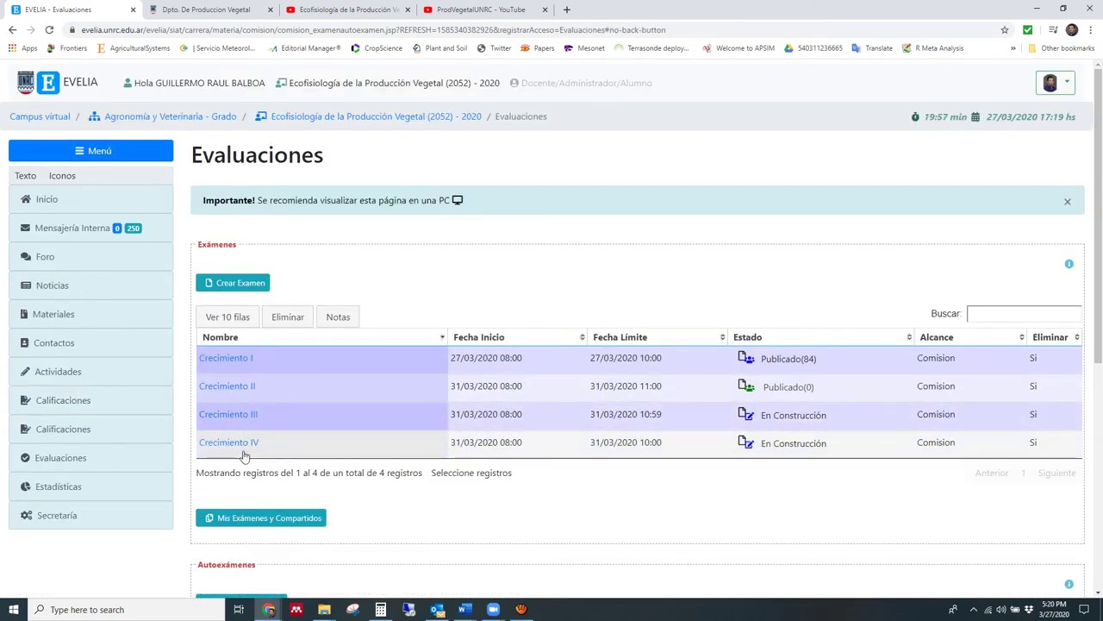
left_click(244, 444)
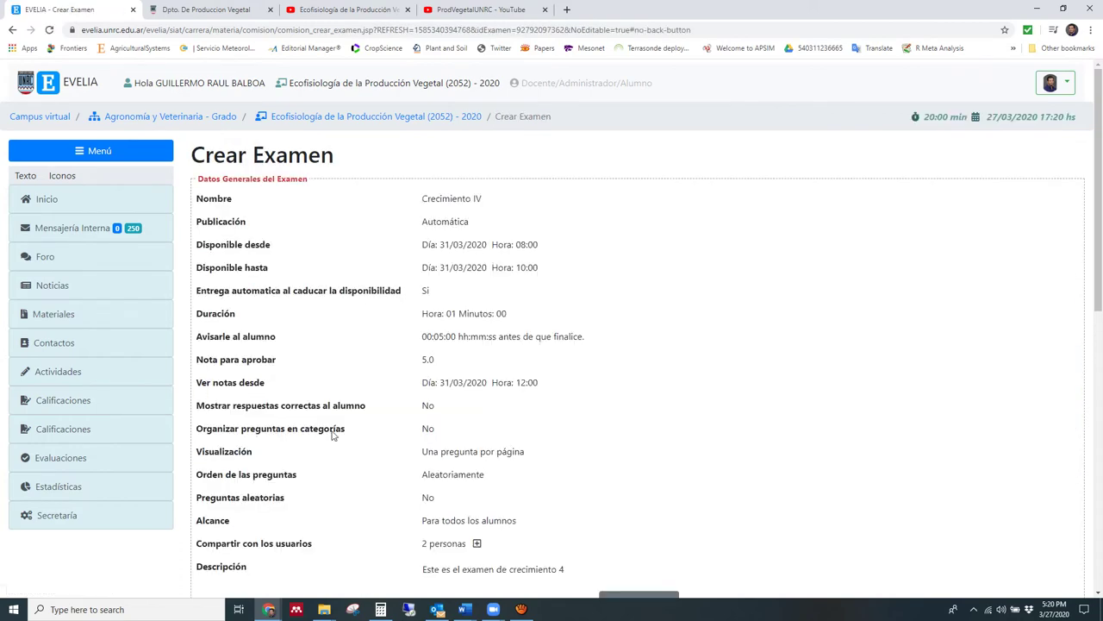
scroll(591, 412, "down", 4)
left_click(648, 476)
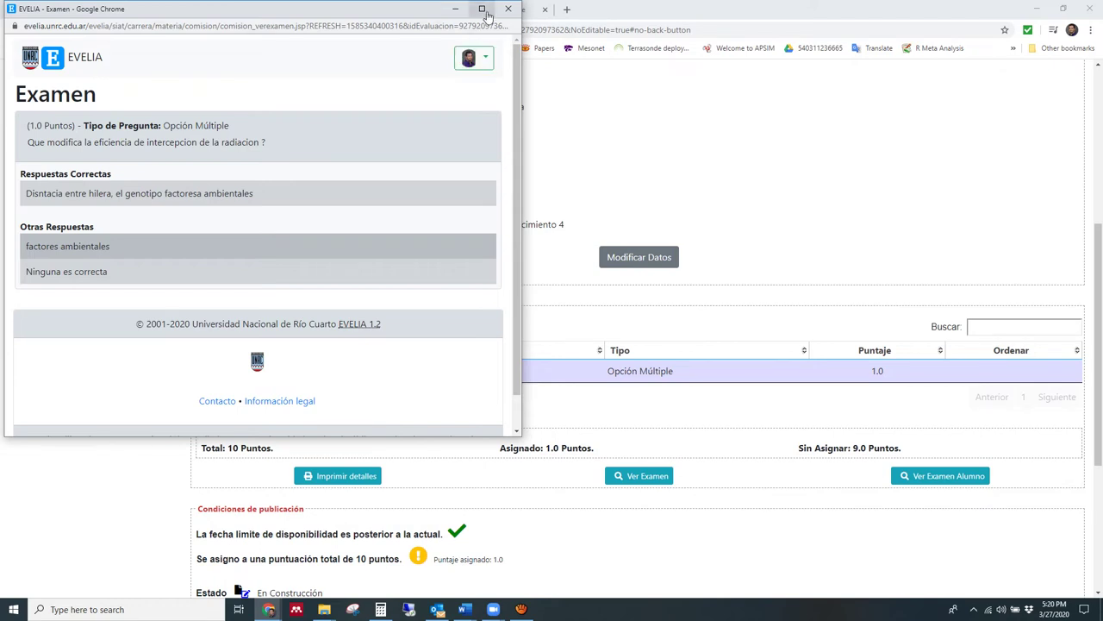
left_click(508, 10)
Preview Crecimiento IV as a student, answer with "Disntacia entre hilera, el genotipo factoresa ambientales", submit it and check the answer comparison
left_click(915, 474)
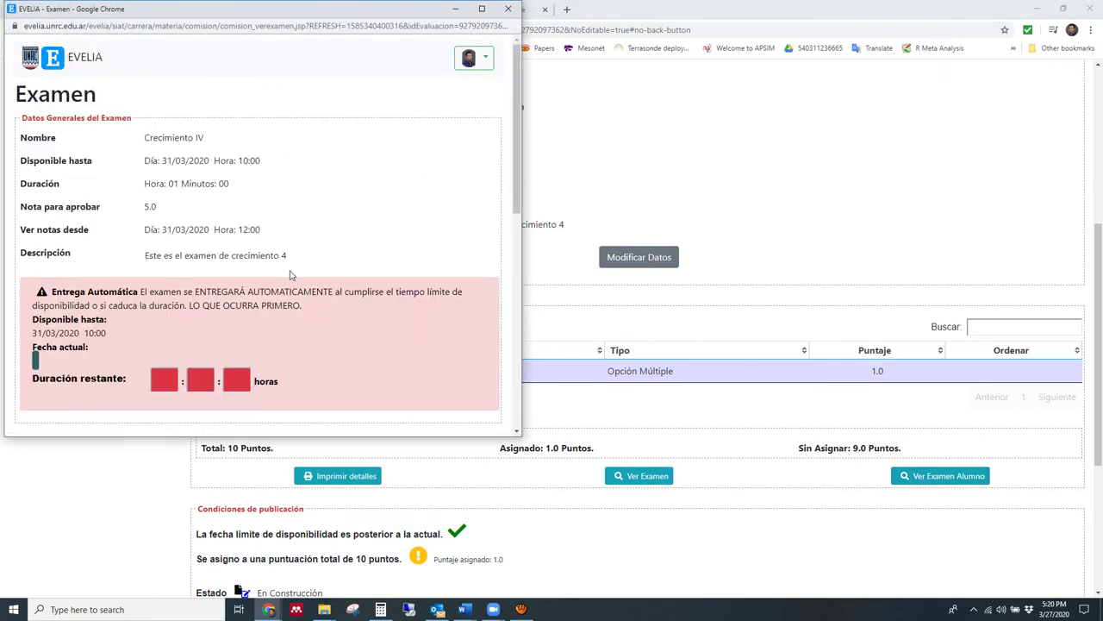
scroll(164, 176, "down", 2)
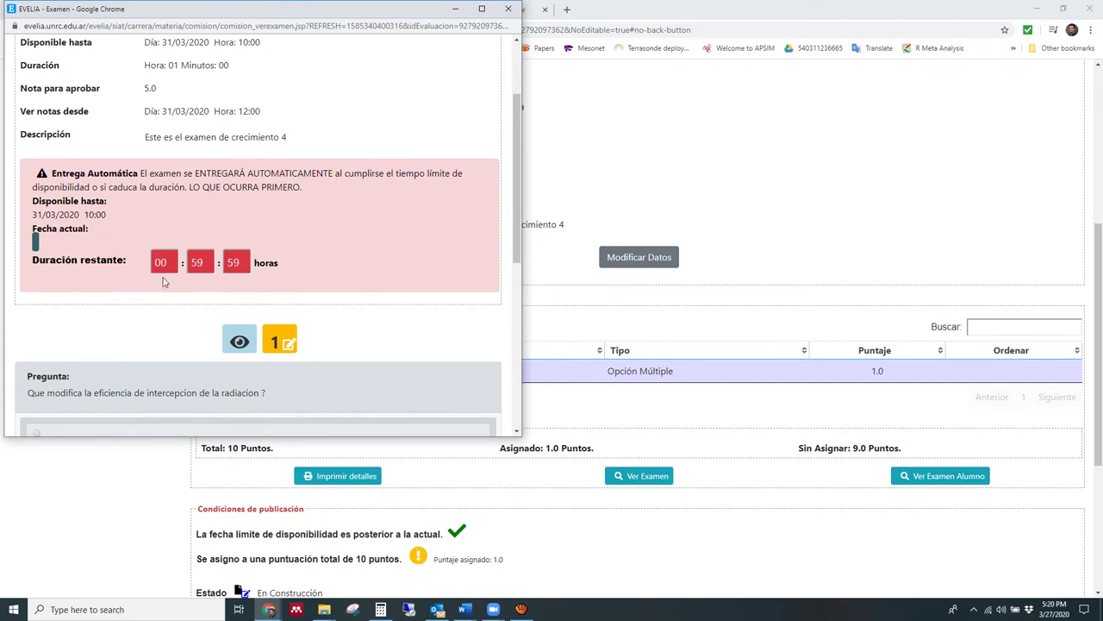
scroll(163, 274, "down", 2)
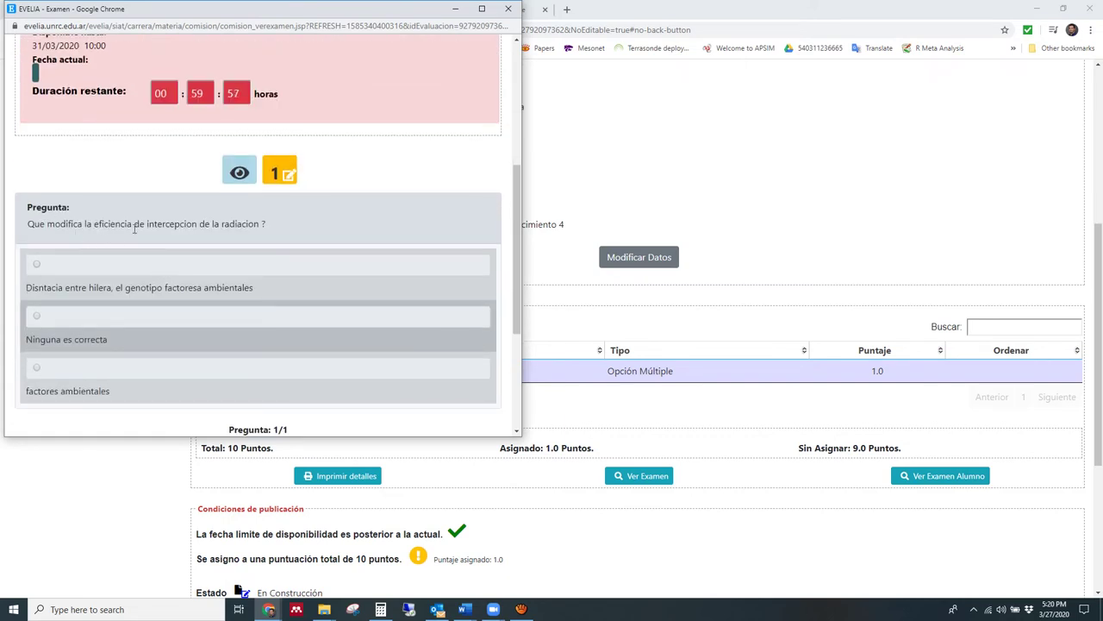
left_click(36, 265)
scroll(195, 312, "down", 2)
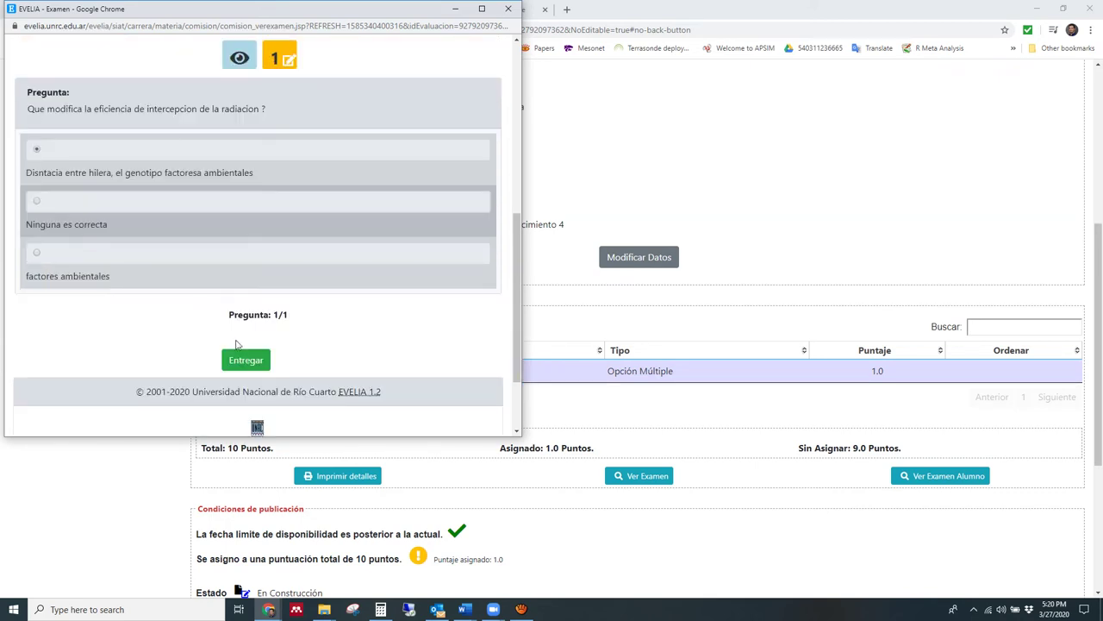
left_click(241, 363)
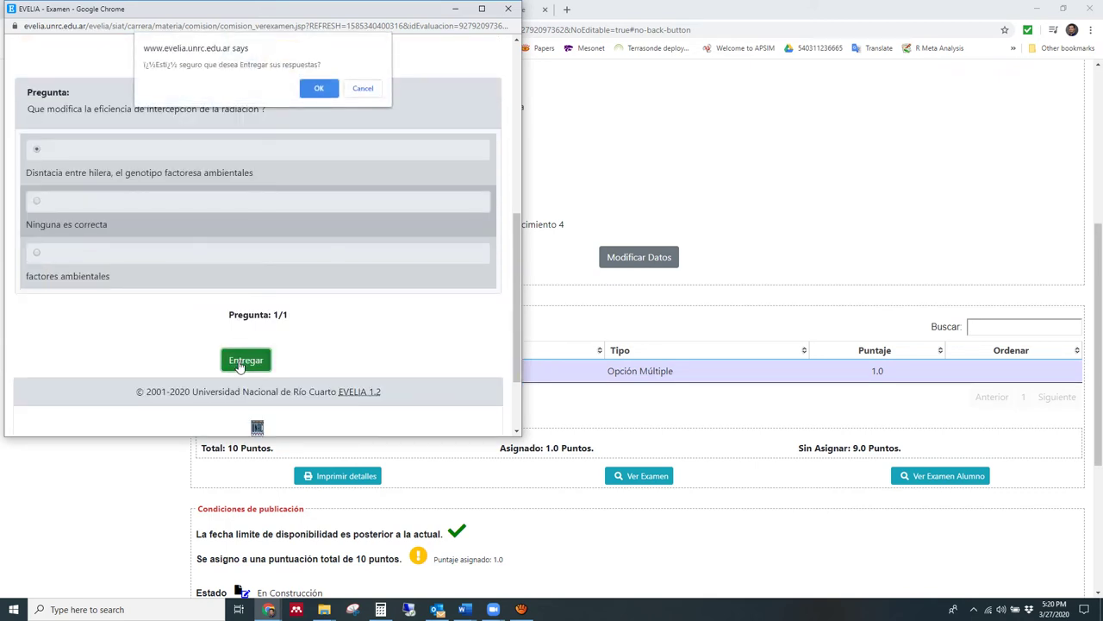
left_click(318, 89)
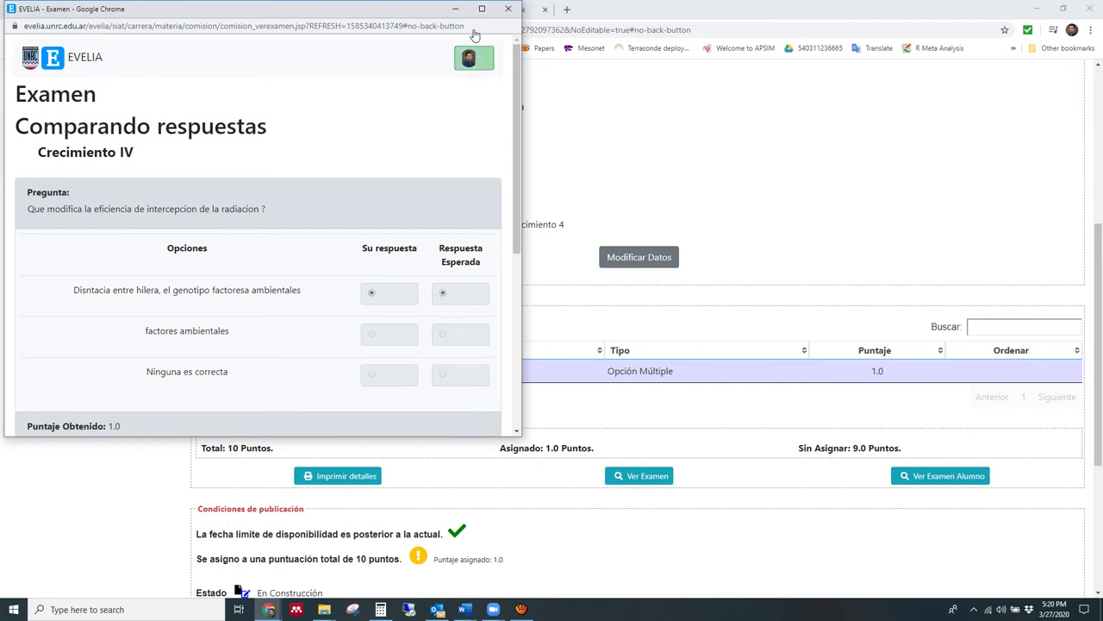
left_click(507, 11)
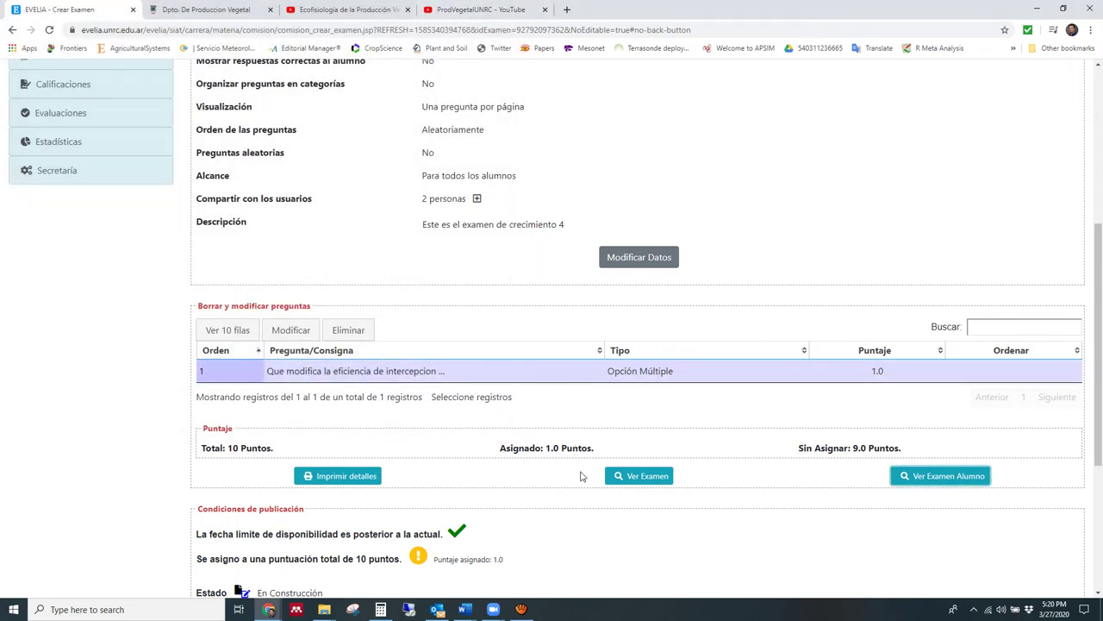
Return from Crecimiento IV to the evaluations list and open the general data of Crecimiento II for modification
scroll(498, 329, "up", 2)
scroll(497, 328, "up", 2)
scroll(458, 335, "down", 4)
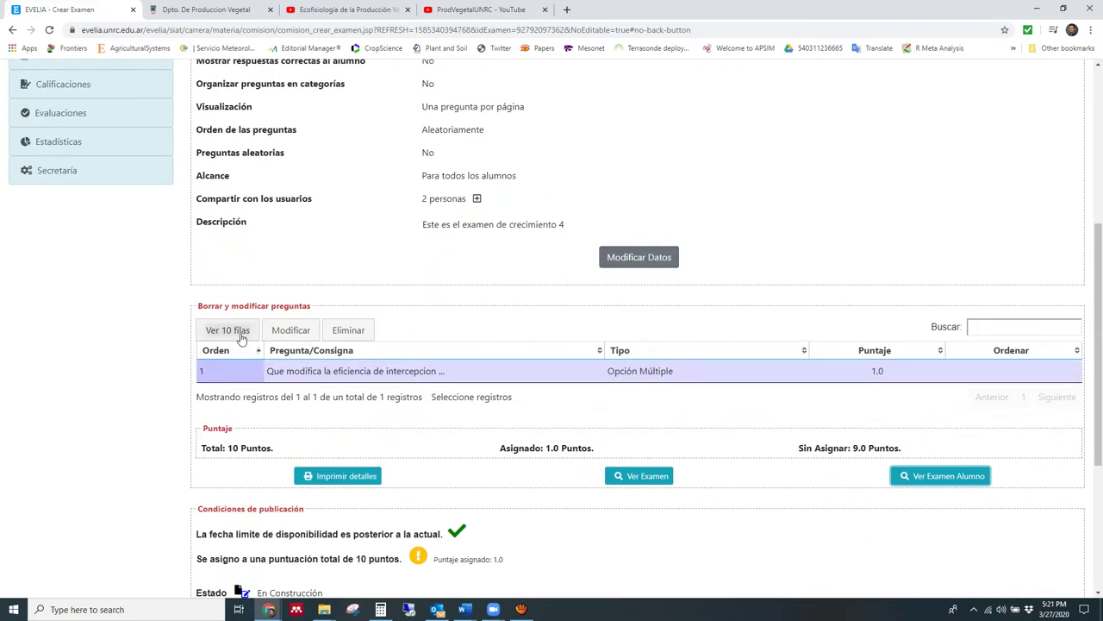
scroll(246, 324, "up", 3)
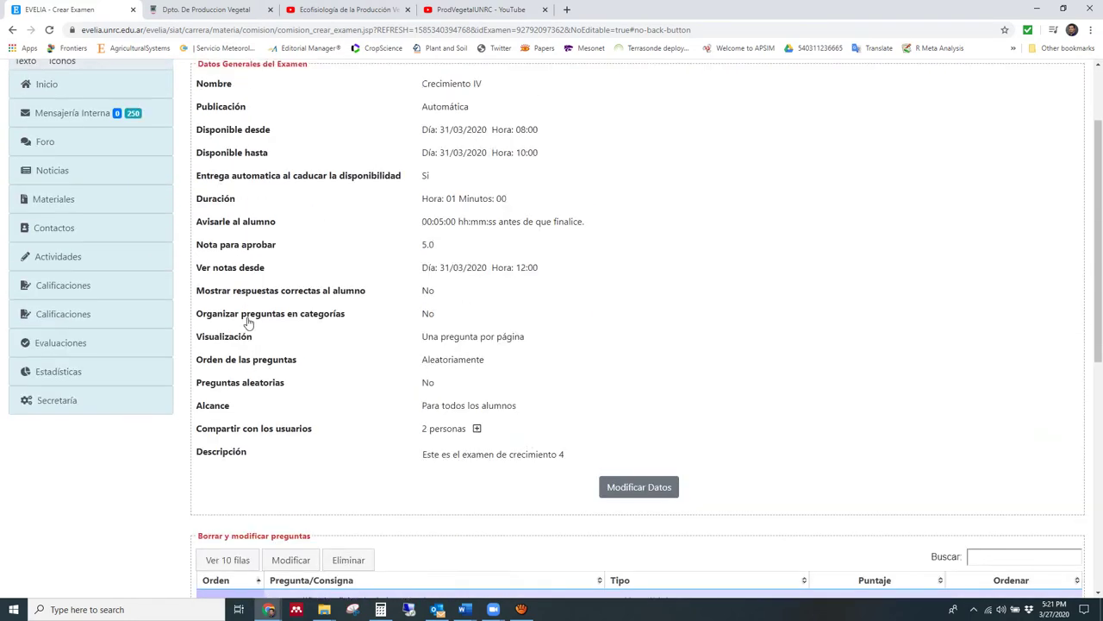
left_click(62, 351)
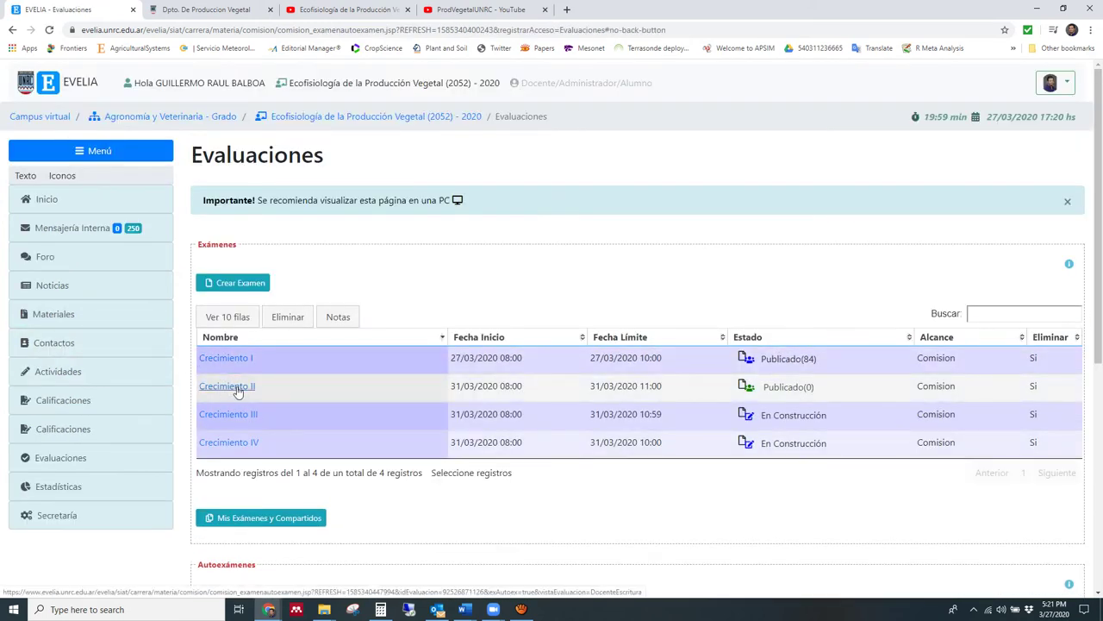
left_click(238, 389)
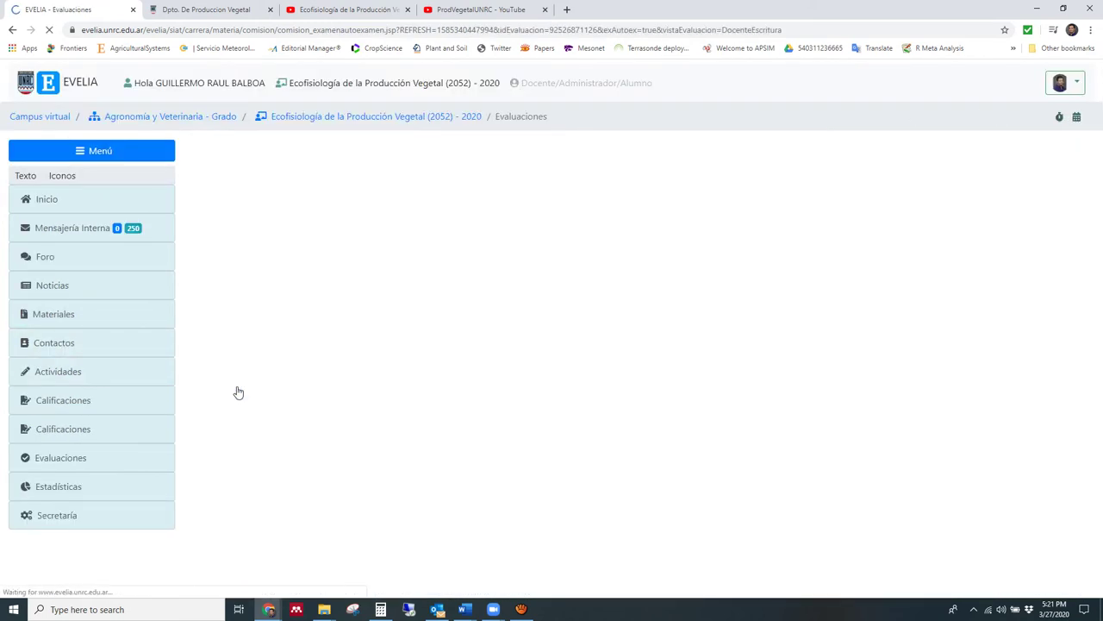
scroll(531, 365, "down", 3)
left_click(662, 377)
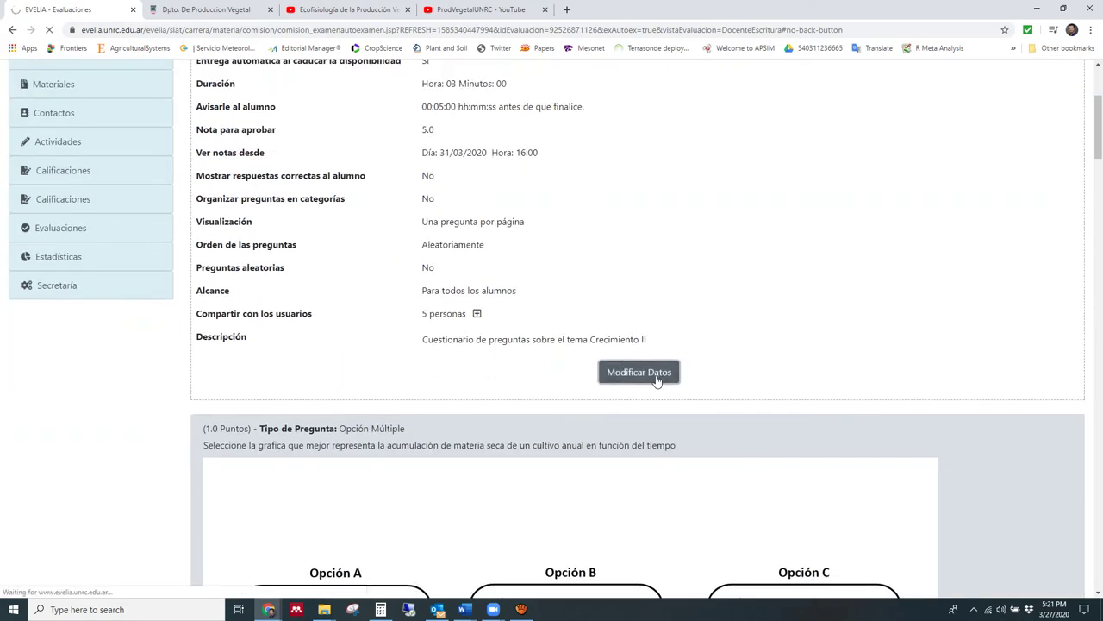
Examine the editable settings of Crecimiento II and read through all its questions with their answers
scroll(526, 367, "down", 4)
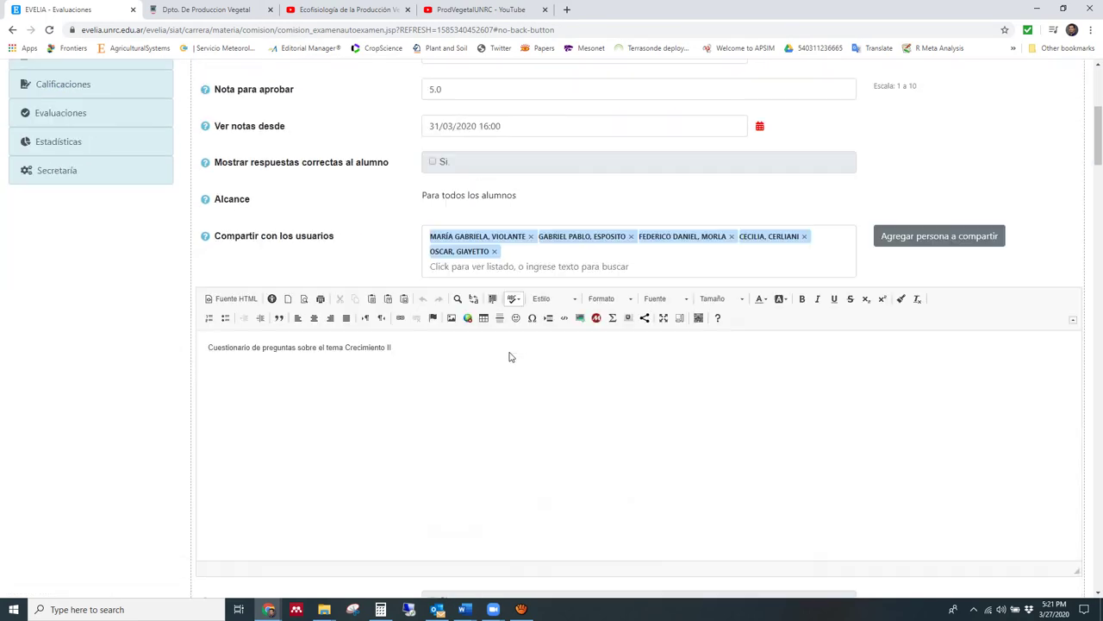
scroll(483, 284, "down", 5)
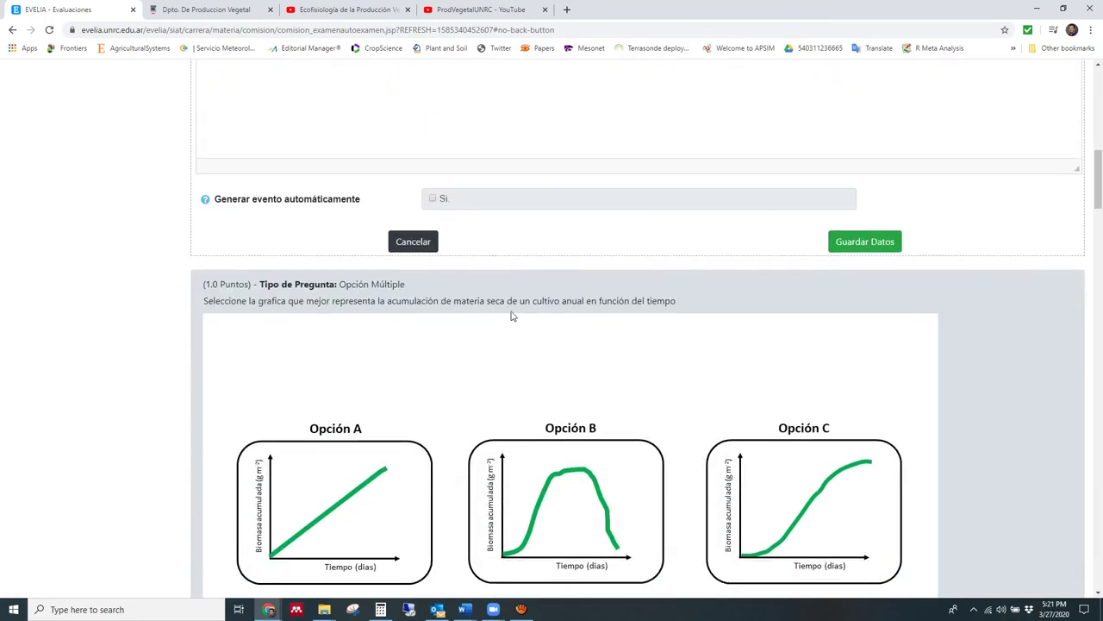
scroll(578, 304, "down", 10)
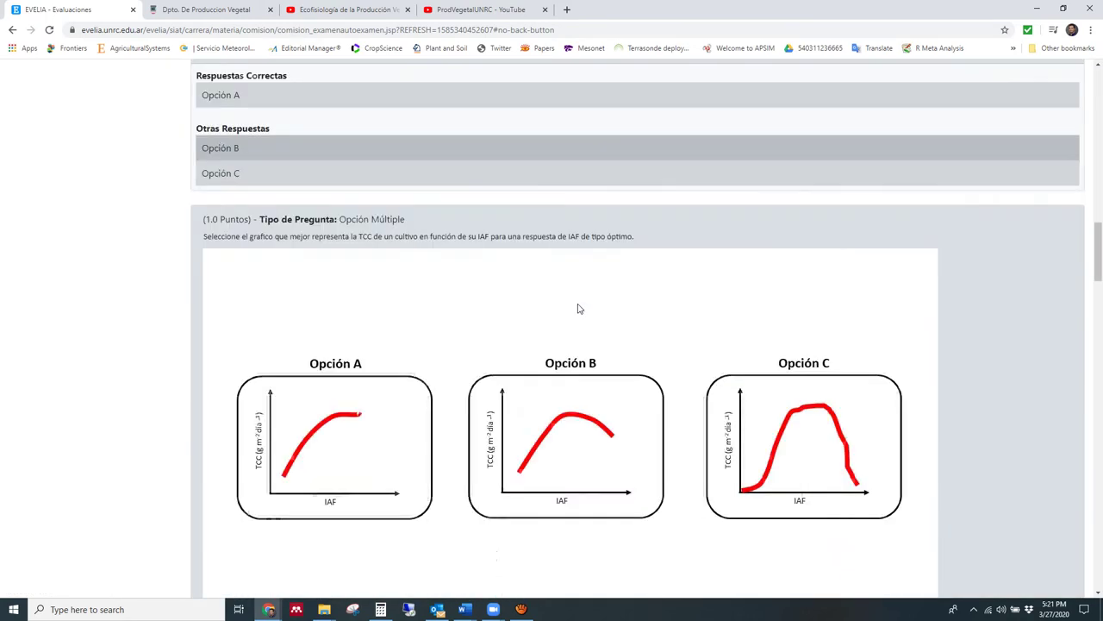
scroll(578, 309, "down", 20)
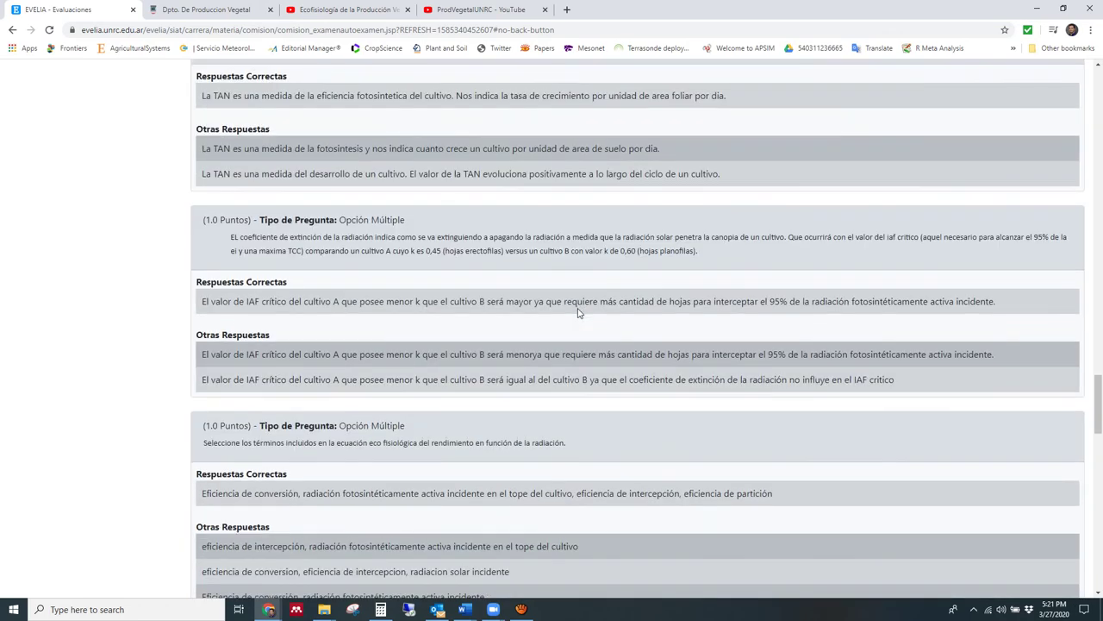
scroll(578, 313, "down", 5)
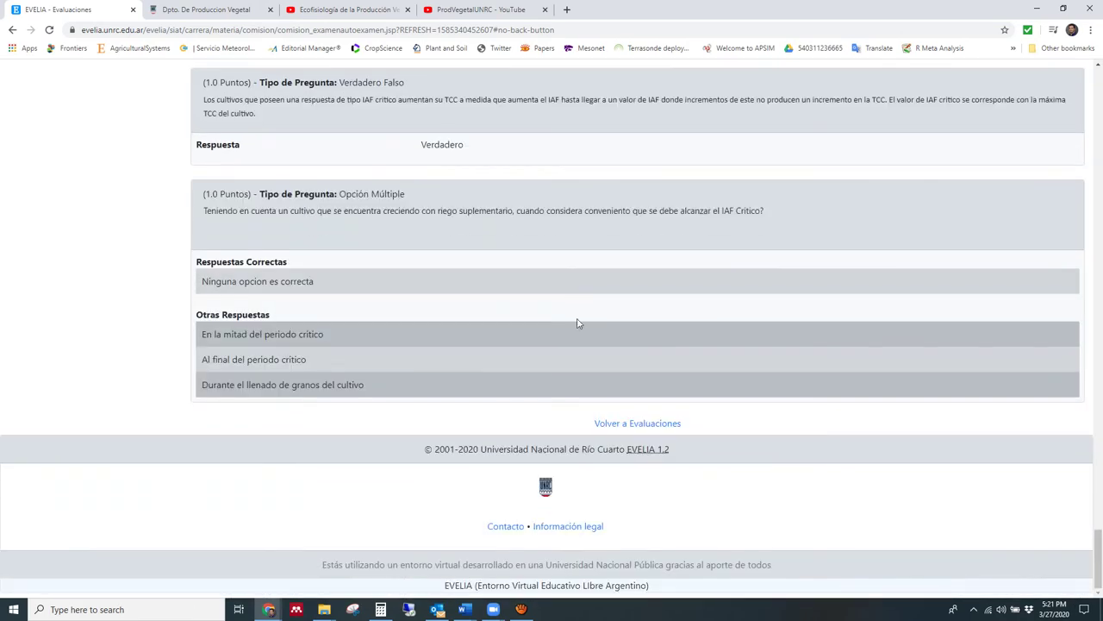
Go back to the evaluations list and open the general data of Crecimiento IV for modification
left_click(624, 424)
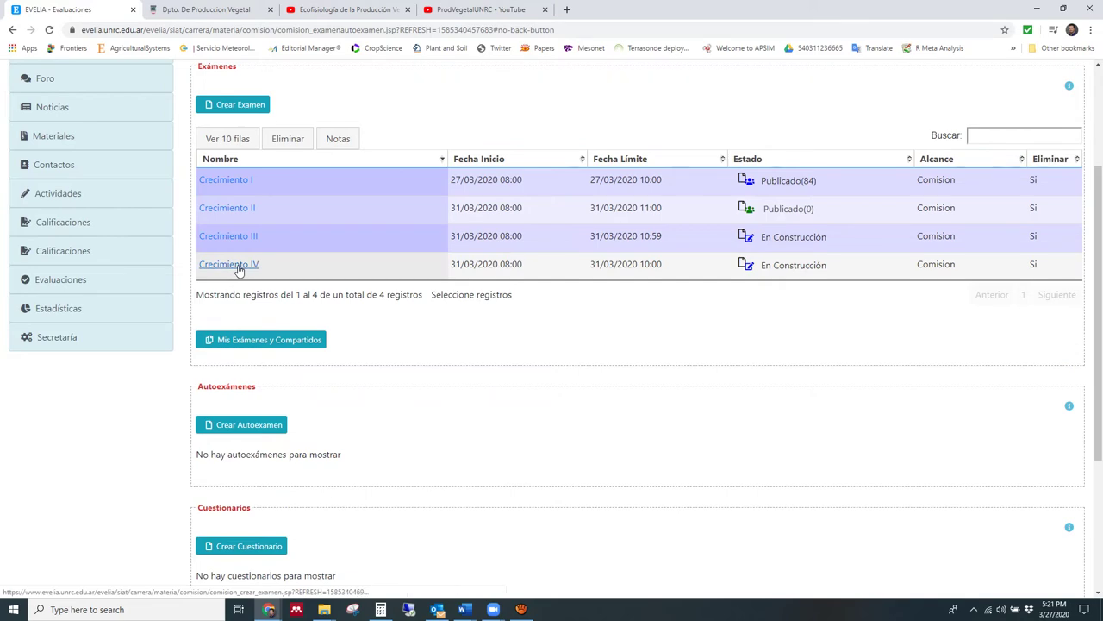
left_click(233, 264)
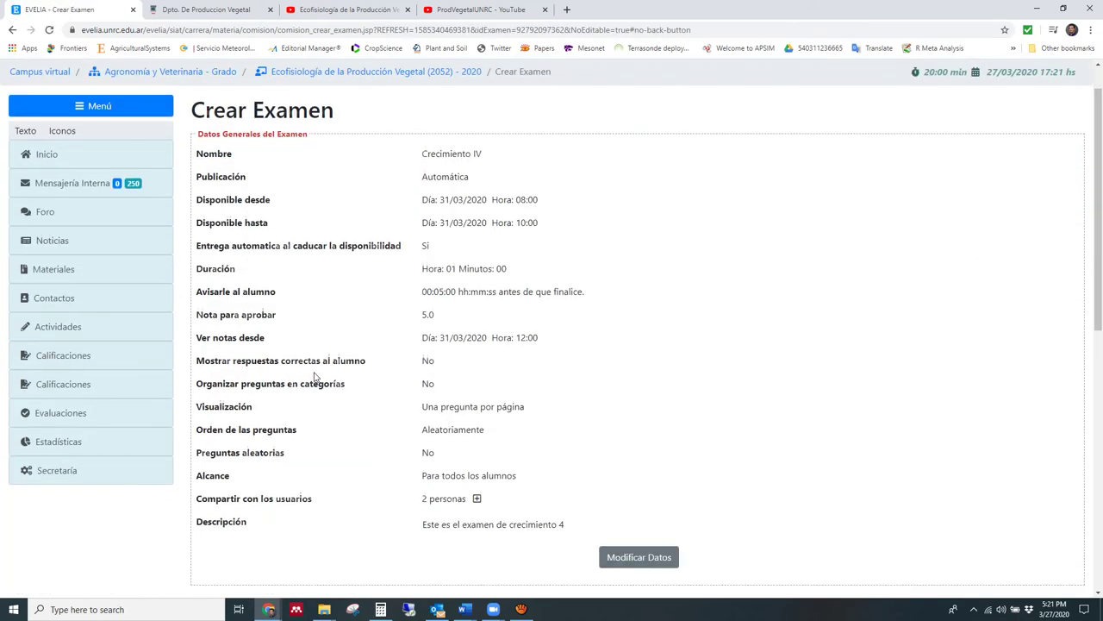
scroll(315, 376, "down", 3)
left_click(596, 319)
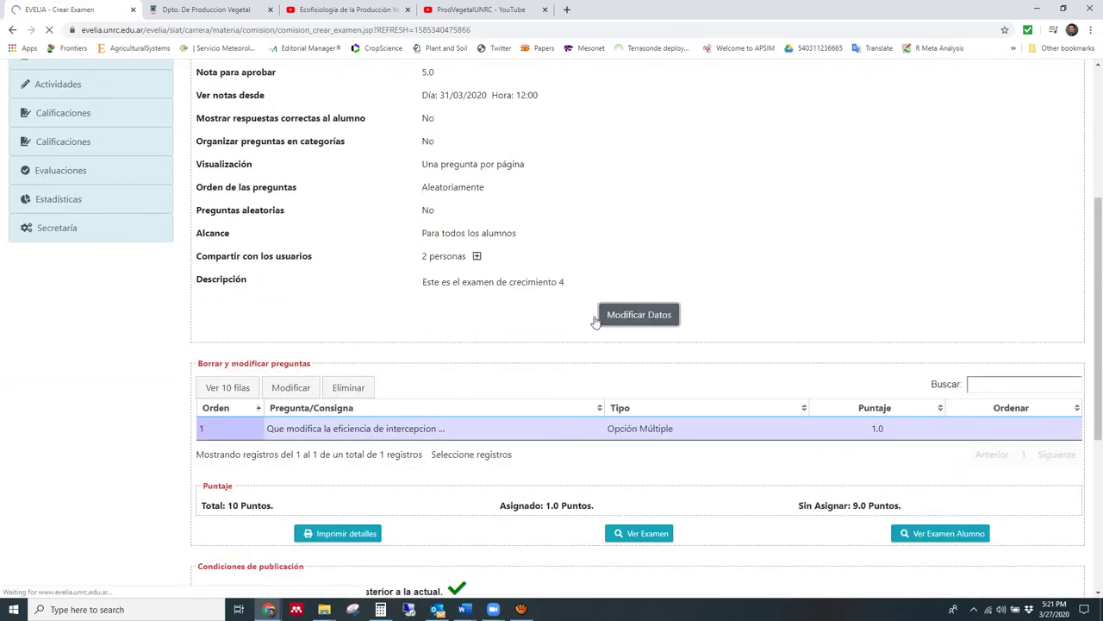
Review the editable settings of Crecimiento IV, from availability and duration to question order, shared users, description and automatic event
scroll(487, 422, "down", 3)
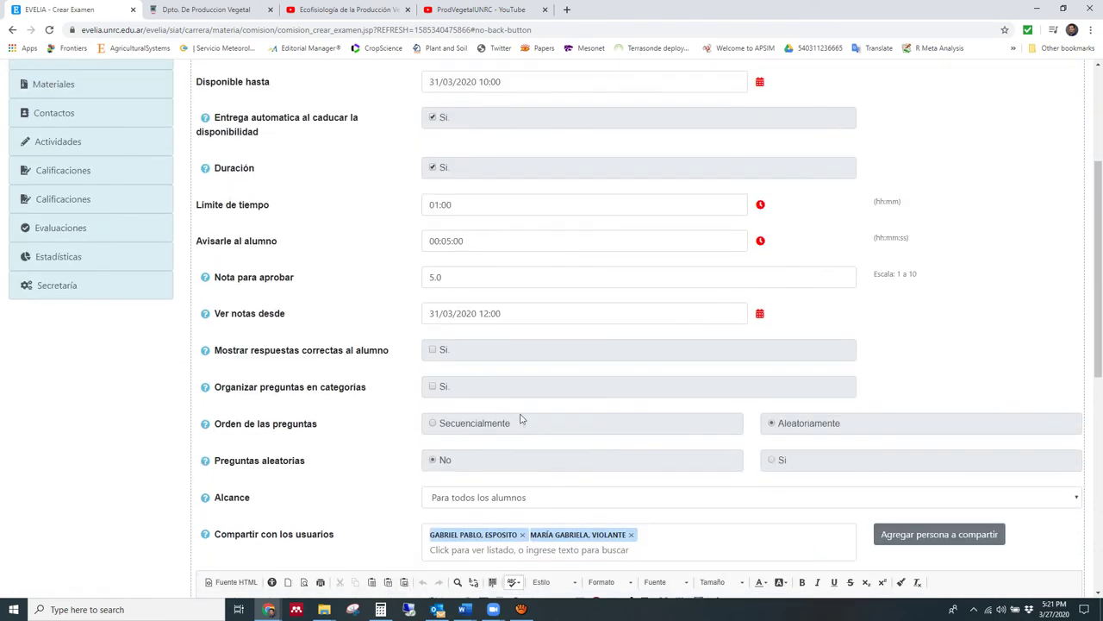
scroll(551, 420, "down", 3)
scroll(514, 248, "up", 1)
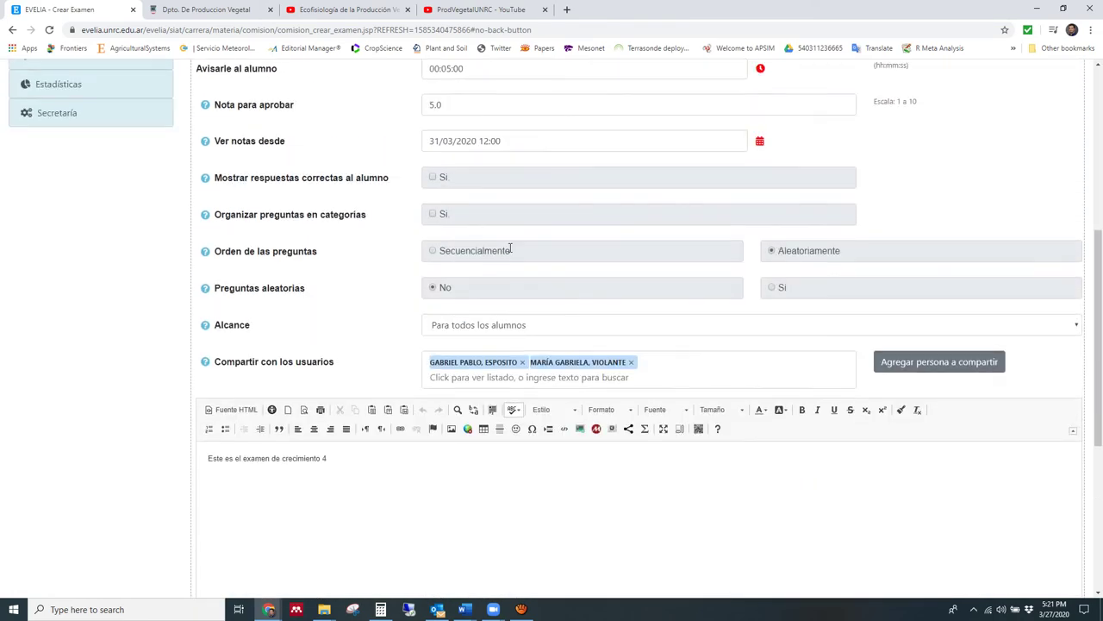
scroll(523, 248, "up", 1)
scroll(523, 248, "down", 2)
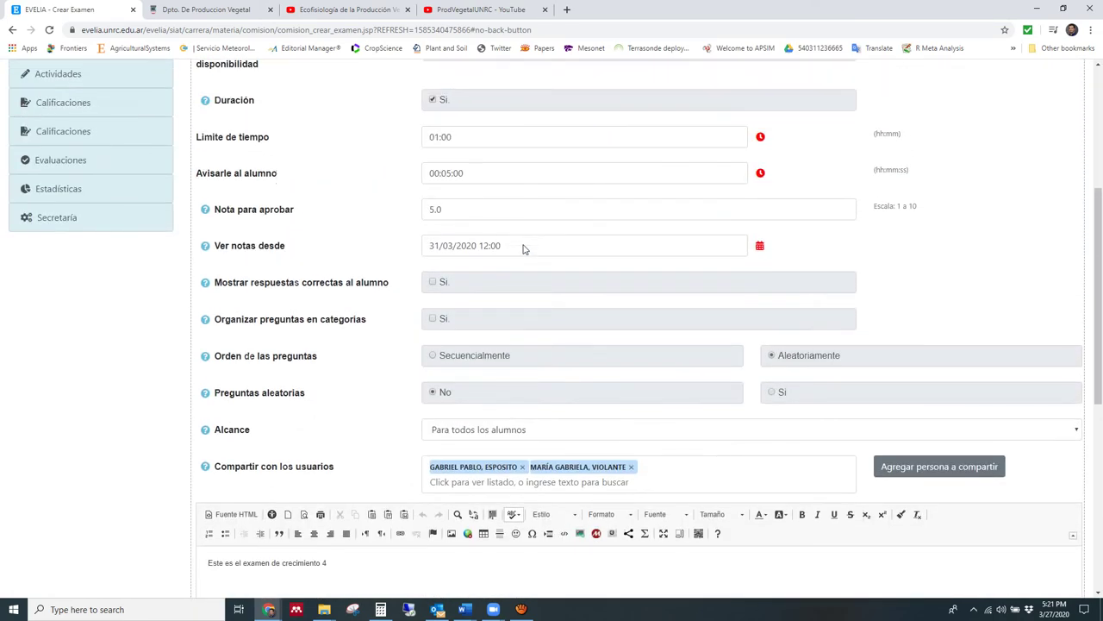
scroll(523, 252, "down", 3)
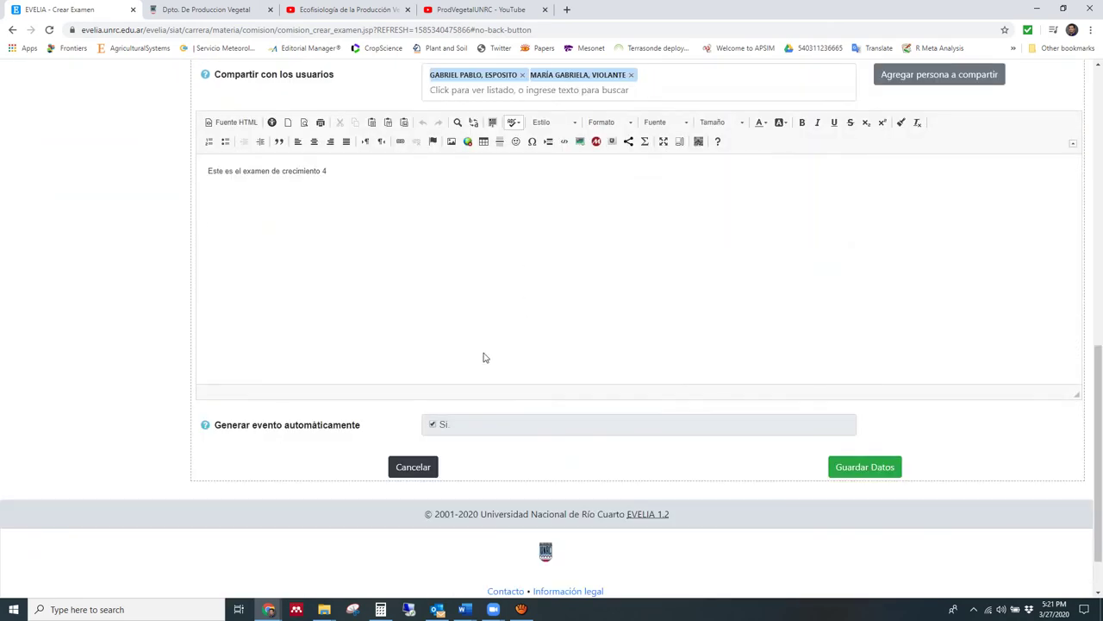
scroll(484, 360, "up", 8)
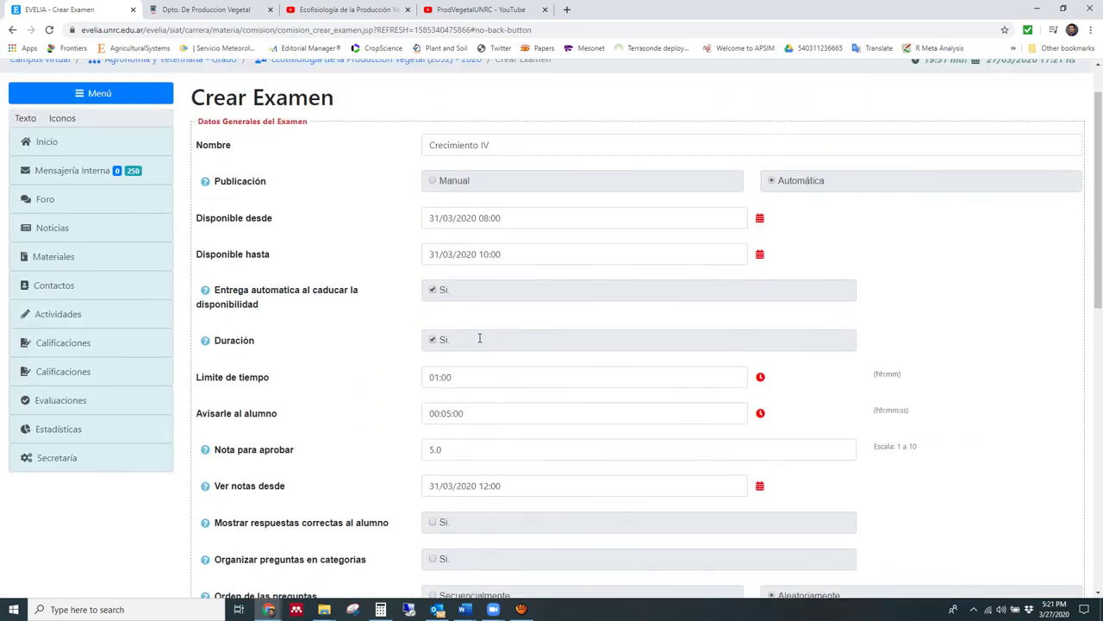
scroll(479, 339, "down", 4)
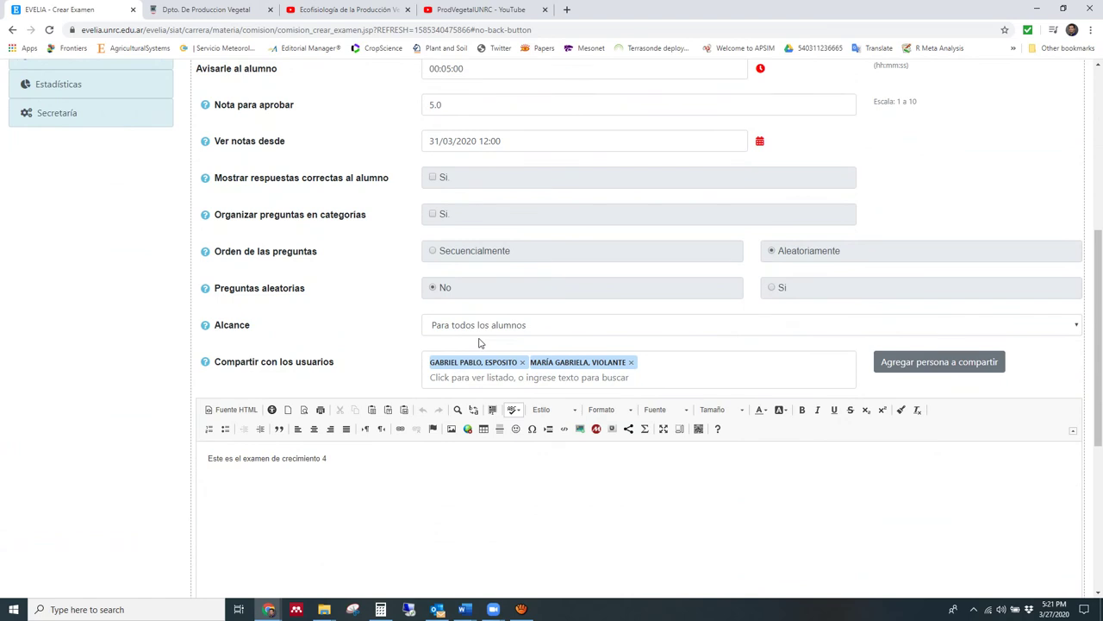
scroll(495, 336, "down", 3)
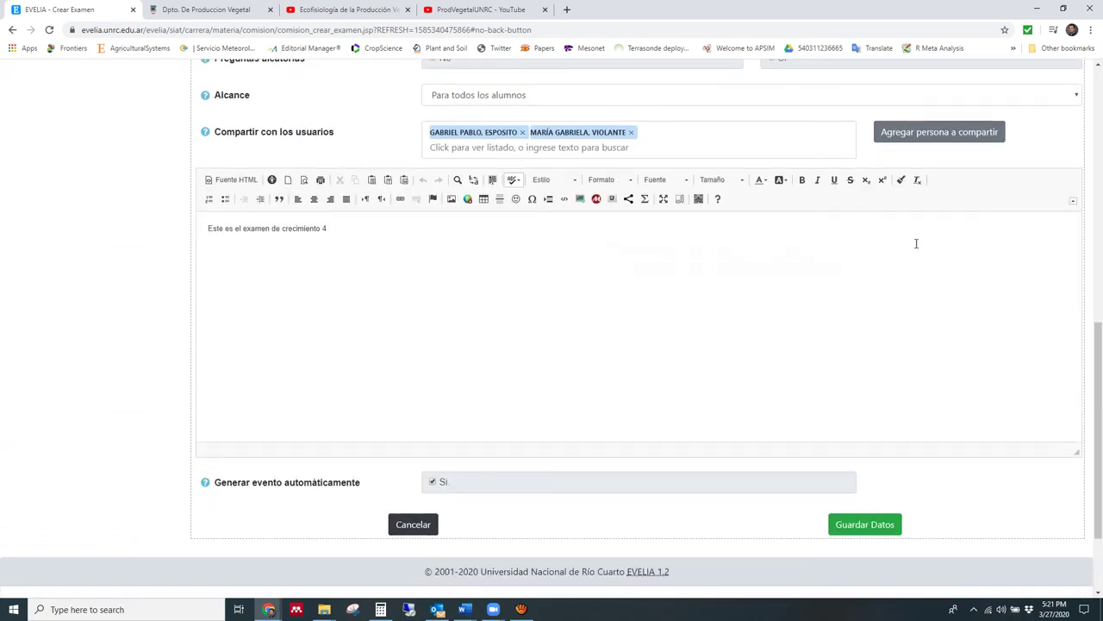
Leave the general data of Crecimiento IV without saving and reopen that exam from the evaluations list
scroll(753, 457, "down", 2)
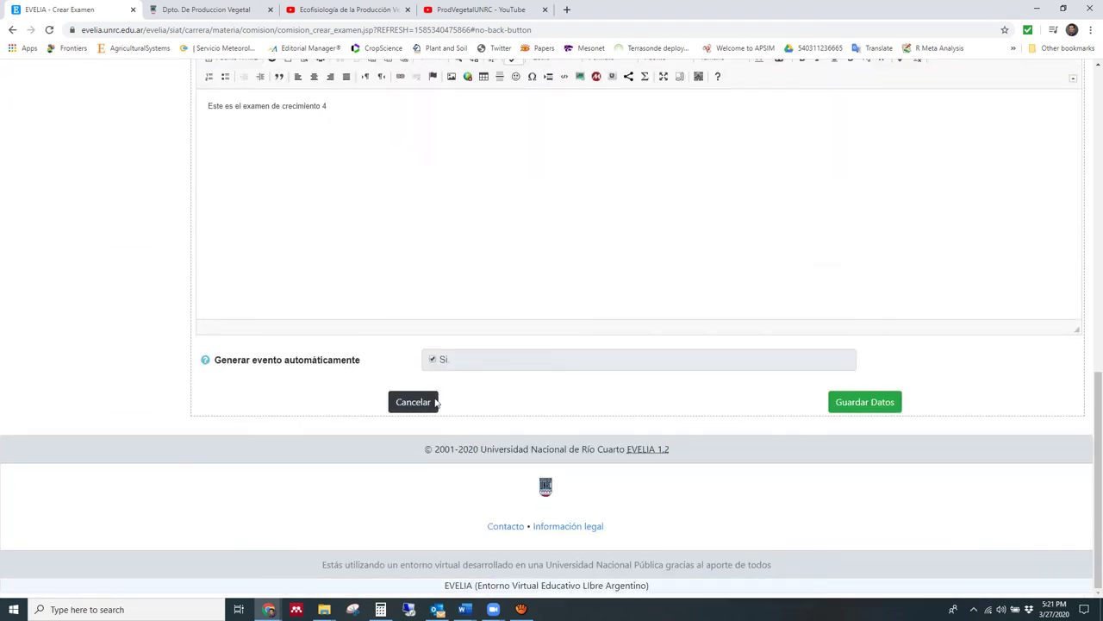
left_click(431, 403)
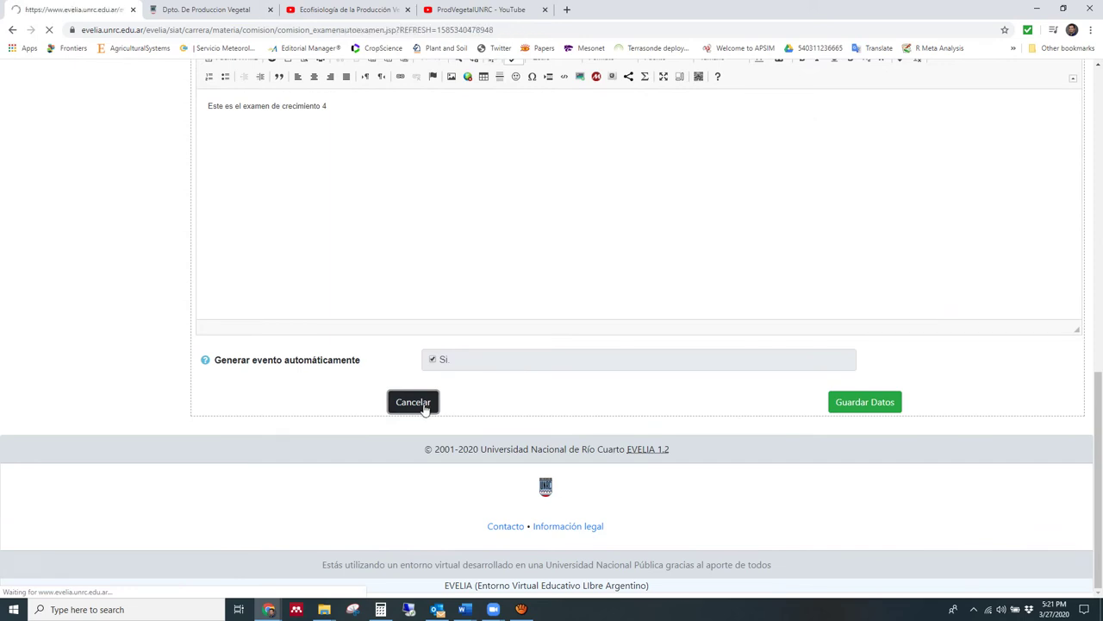
scroll(359, 341, "down", 2)
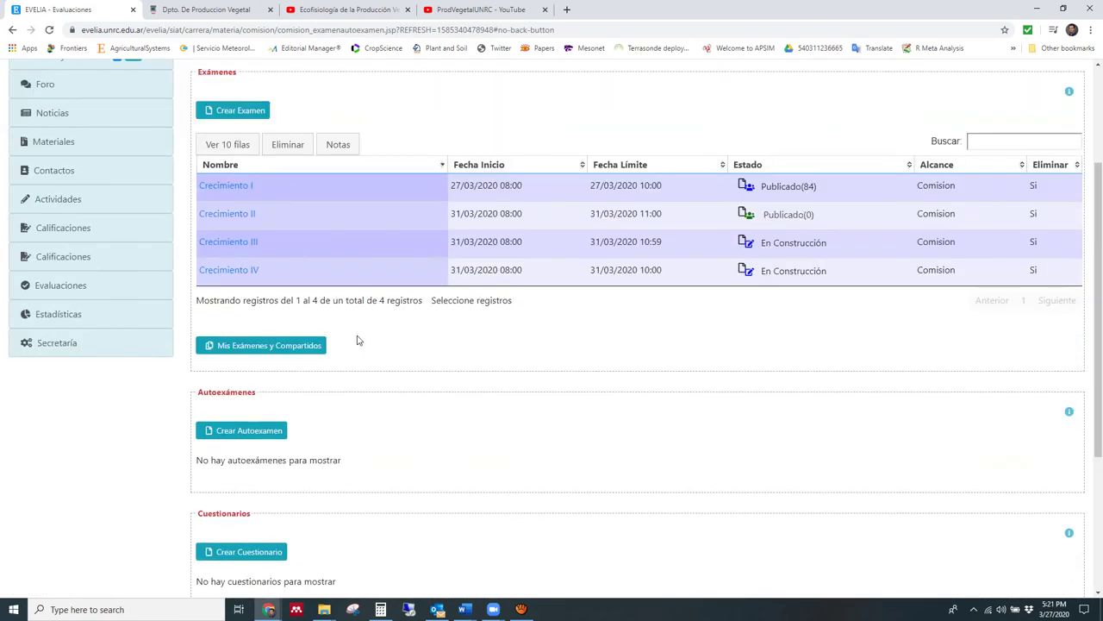
left_click(249, 272)
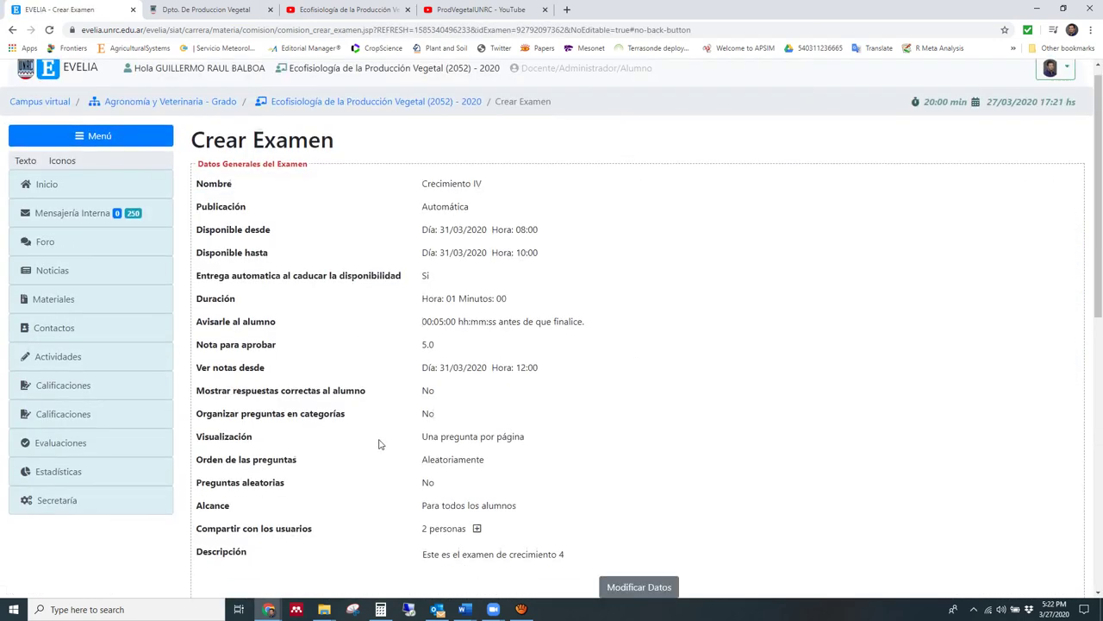
Modify the multiple-choice question on radiation interception efficiency, setting its score to 10 and accepting the change
scroll(419, 435, "down", 4)
left_click(285, 372)
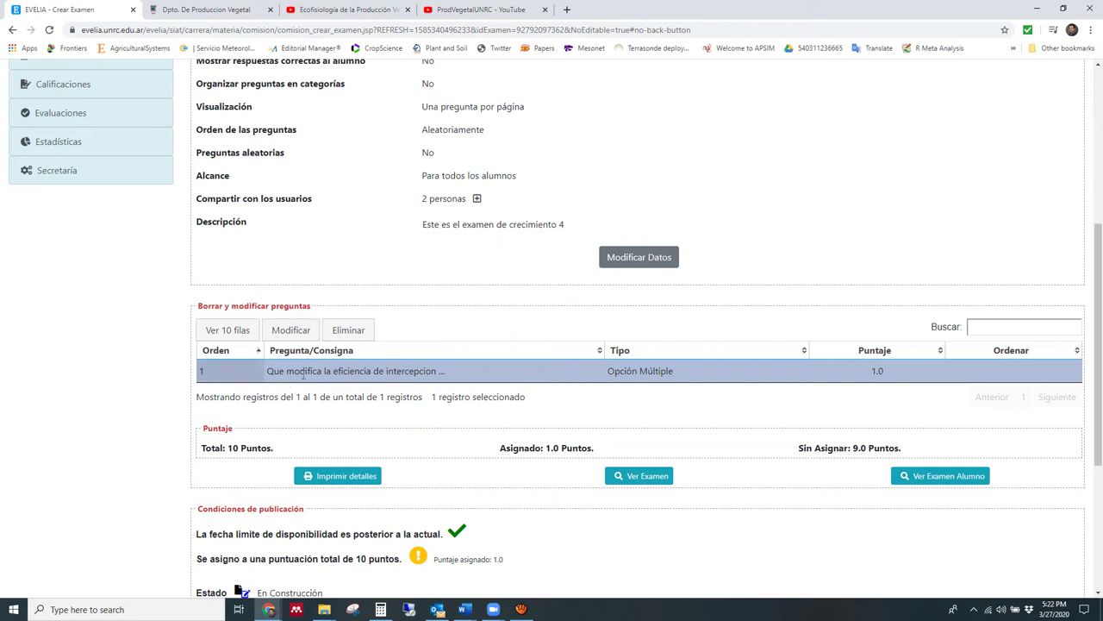
left_click(286, 334)
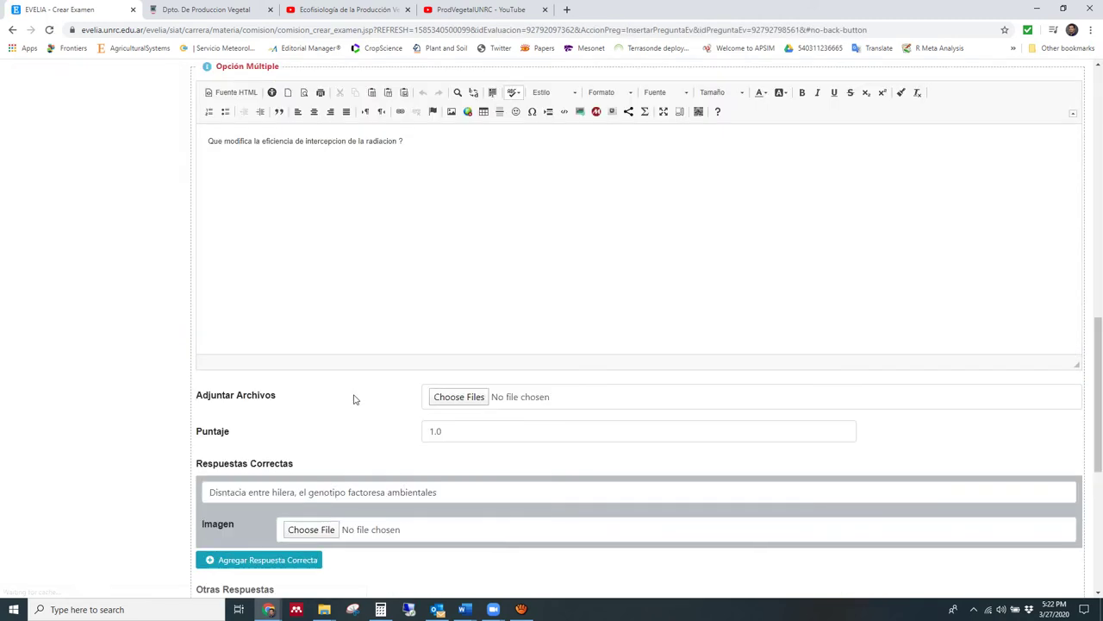
left_click_drag(449, 431, 413, 438)
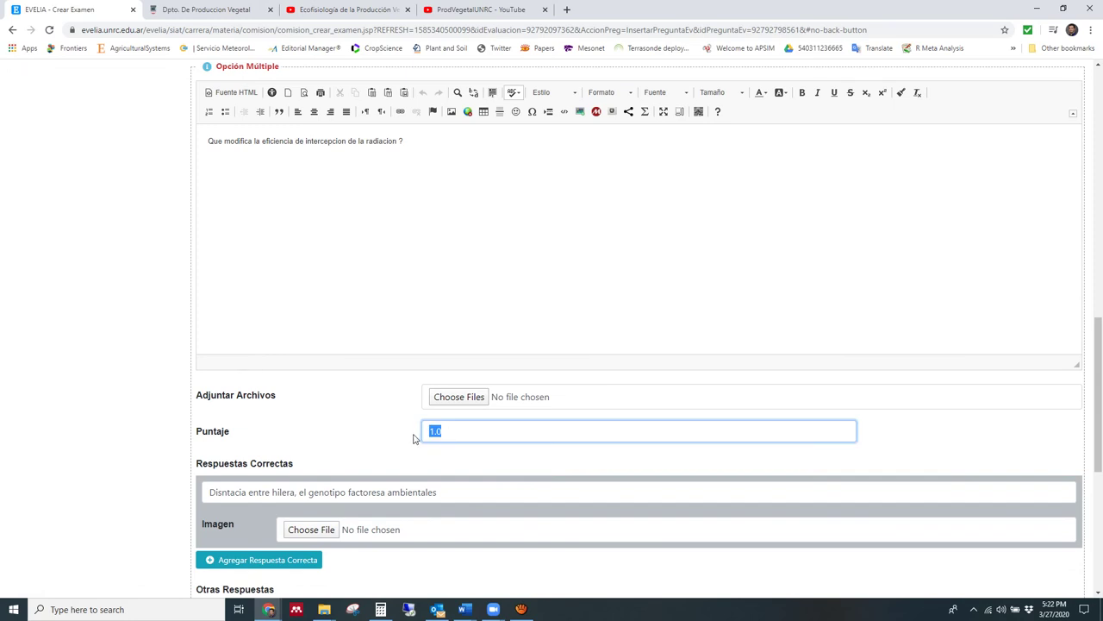
type("10")
left_click(364, 434)
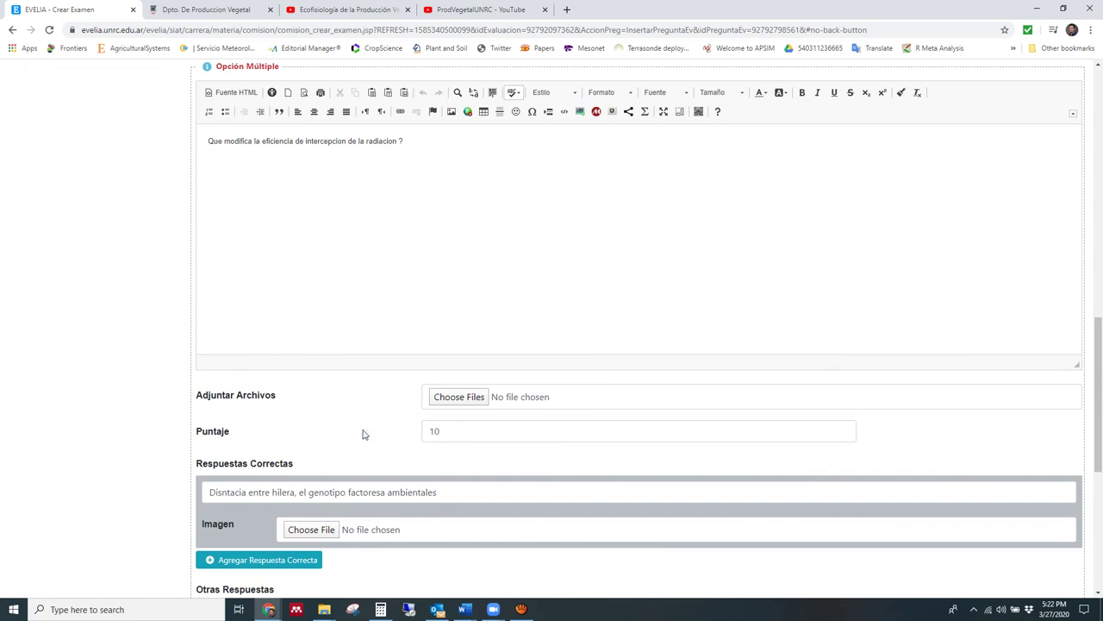
scroll(389, 441, "down", 2)
scroll(344, 449, "down", 3)
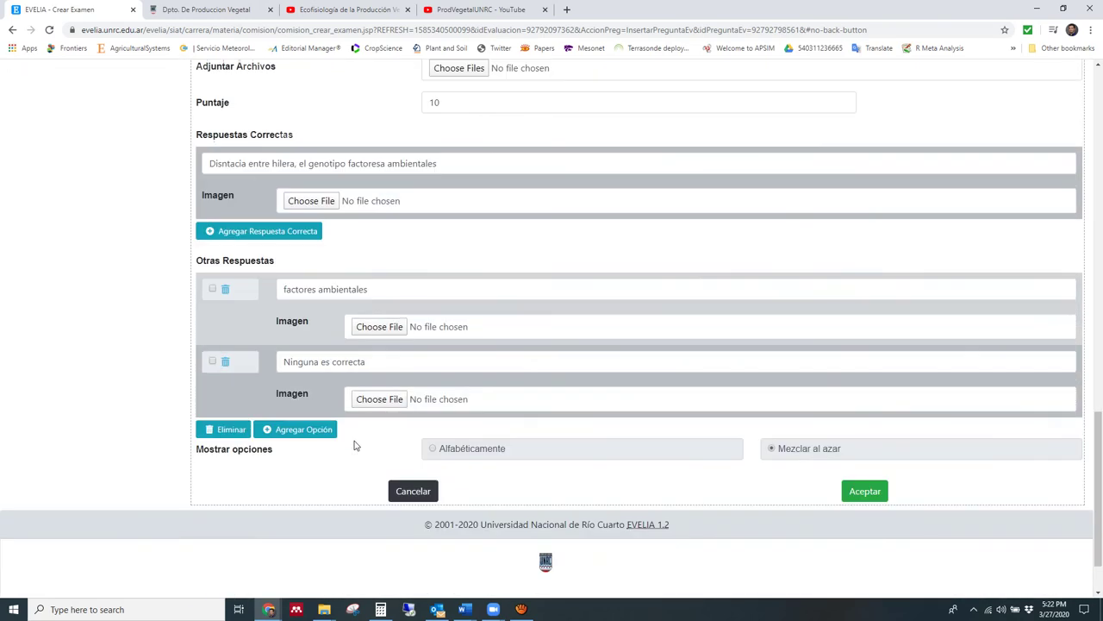
left_click(862, 474)
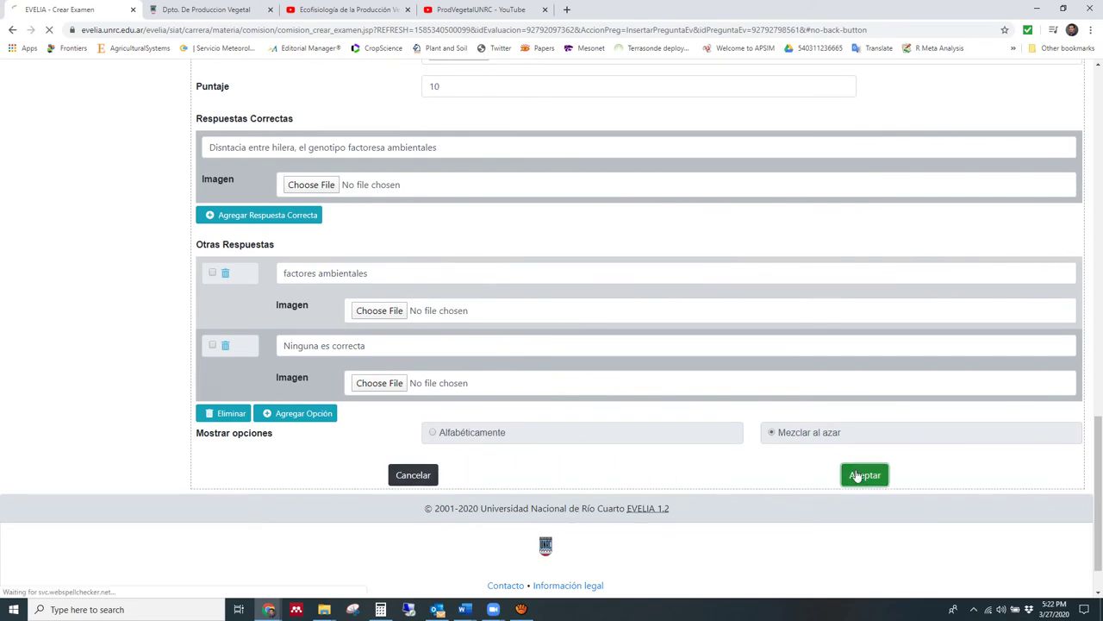
Check the question score allocation and the publication conditions of Crecimiento IV
scroll(586, 385, "down", 4)
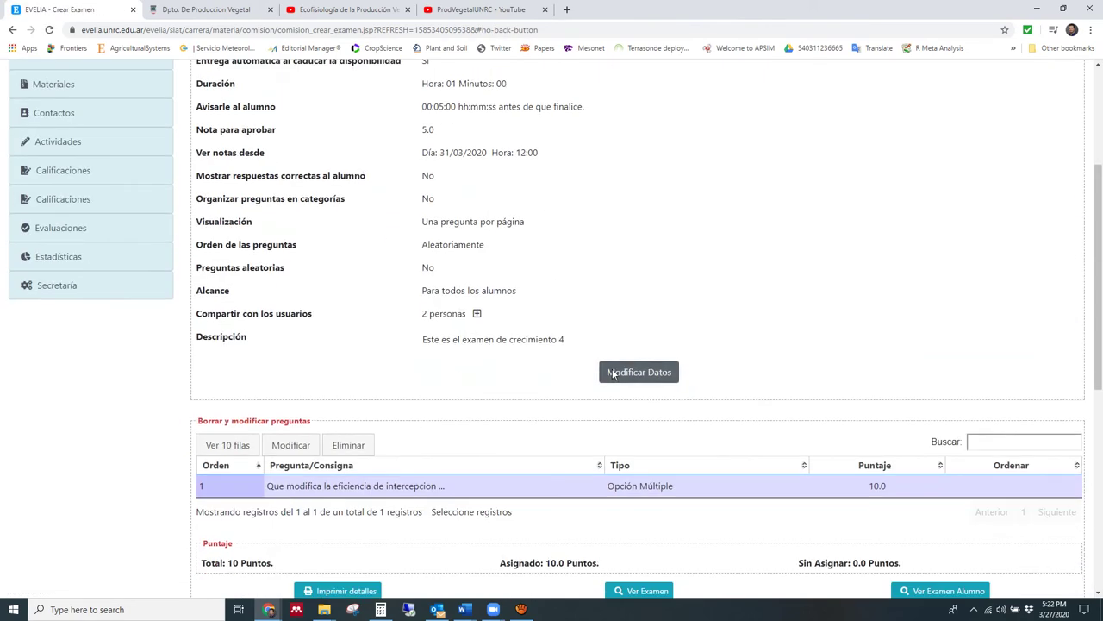
scroll(545, 387, "down", 1)
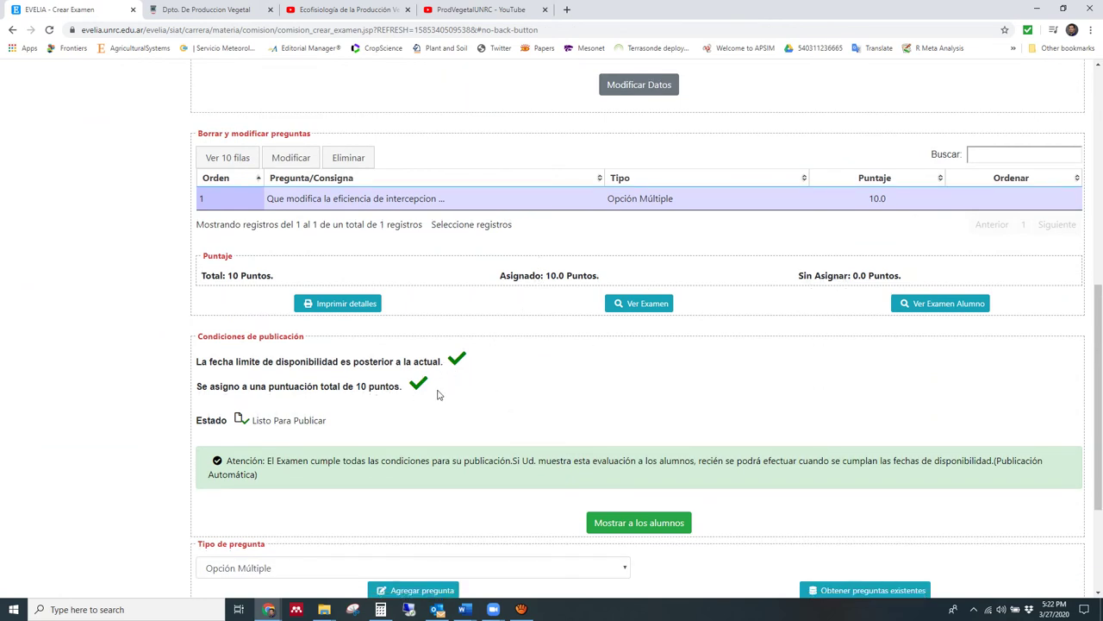
scroll(392, 441, "down", 1)
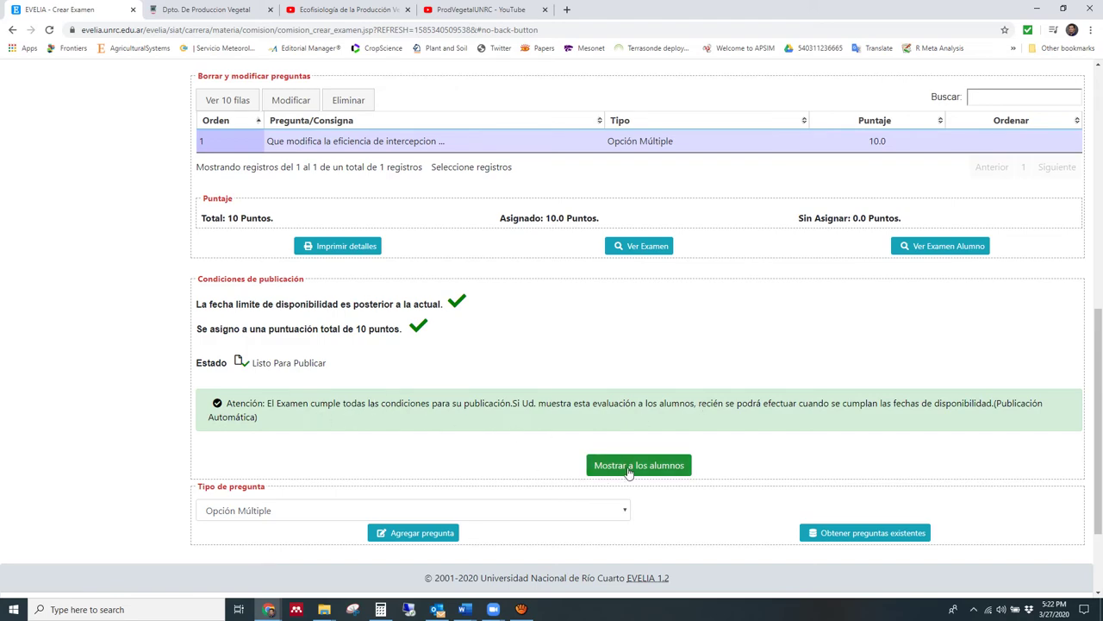
scroll(343, 391, "up", 4)
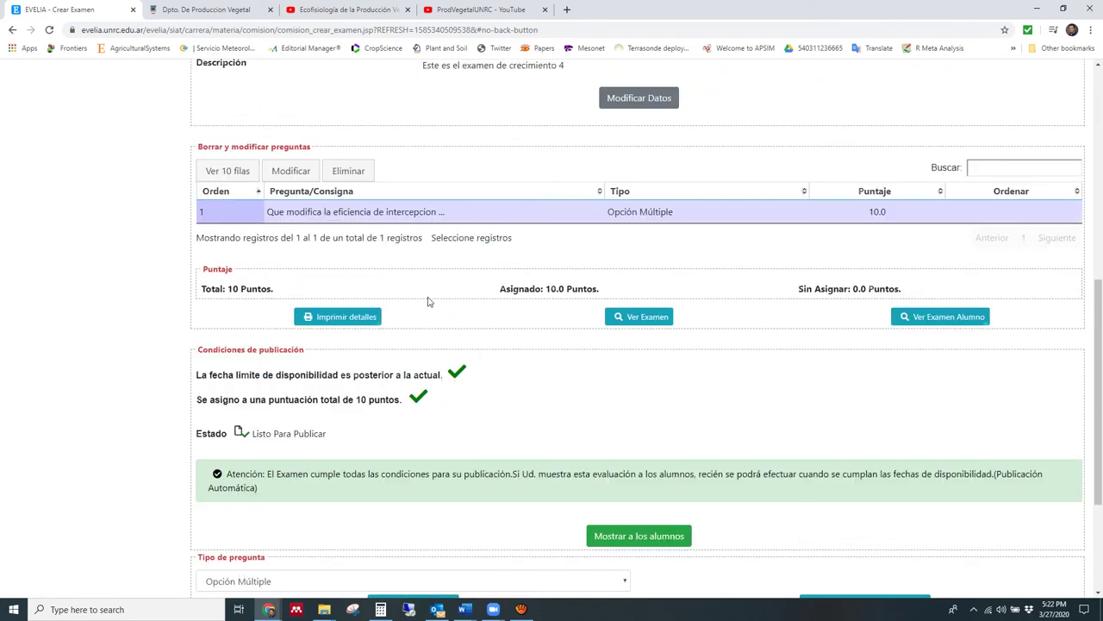
scroll(435, 173, "up", 2)
scroll(439, 256, "down", 3)
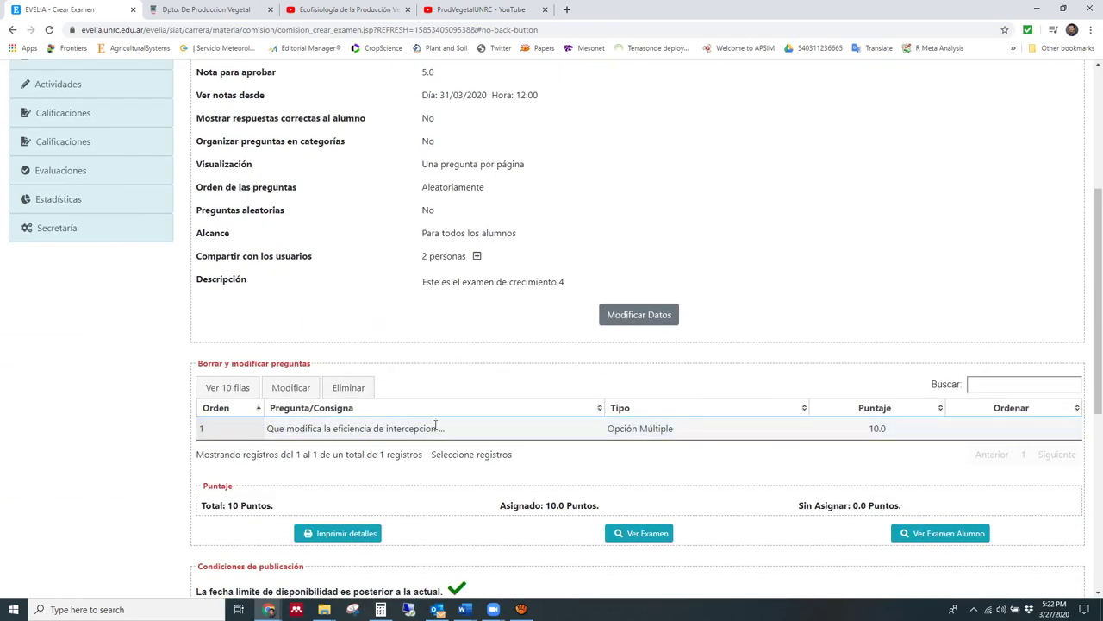
Preview Crecimiento IV as a student, look through the whole exam page and close the preview
left_click(405, 427)
left_click(917, 532)
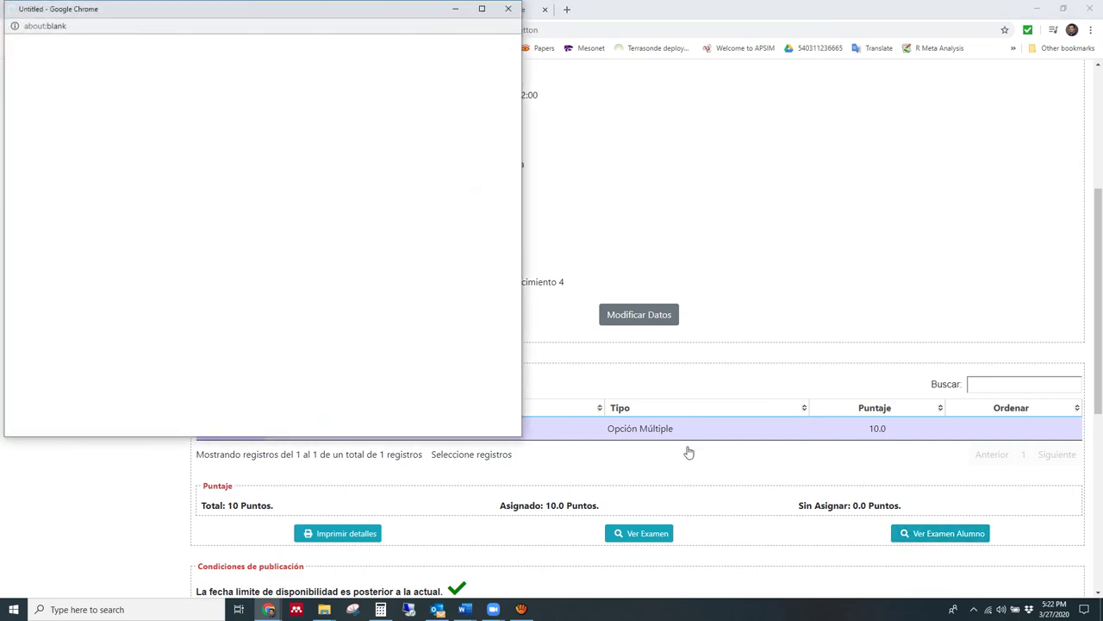
scroll(247, 235, "down", 1)
scroll(250, 236, "down", 10)
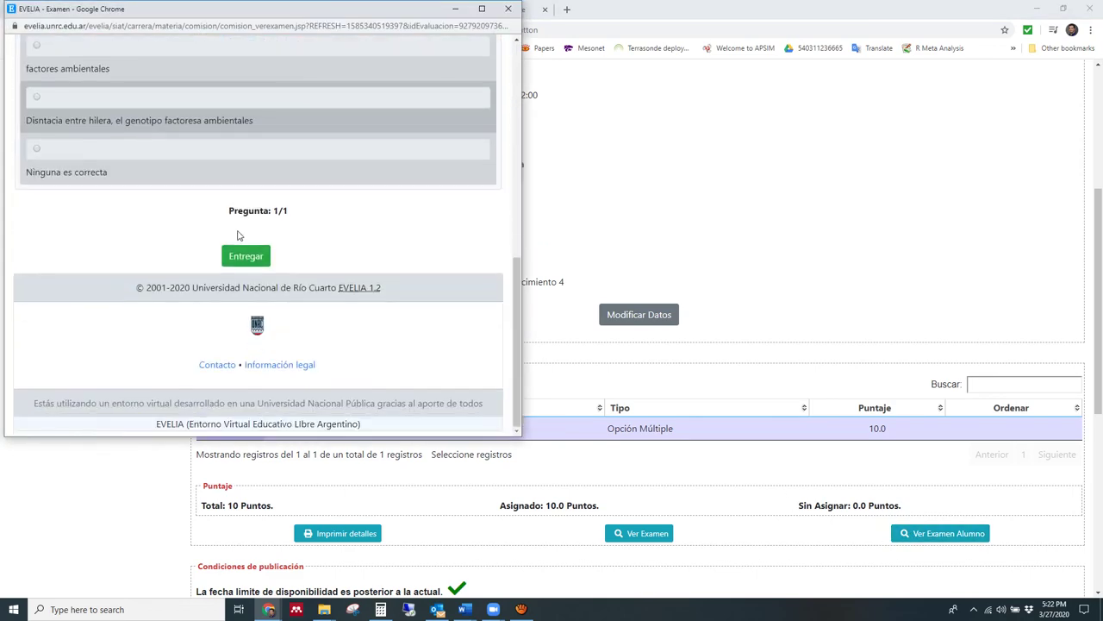
scroll(276, 239, "up", 8)
scroll(439, 140, "up", 3)
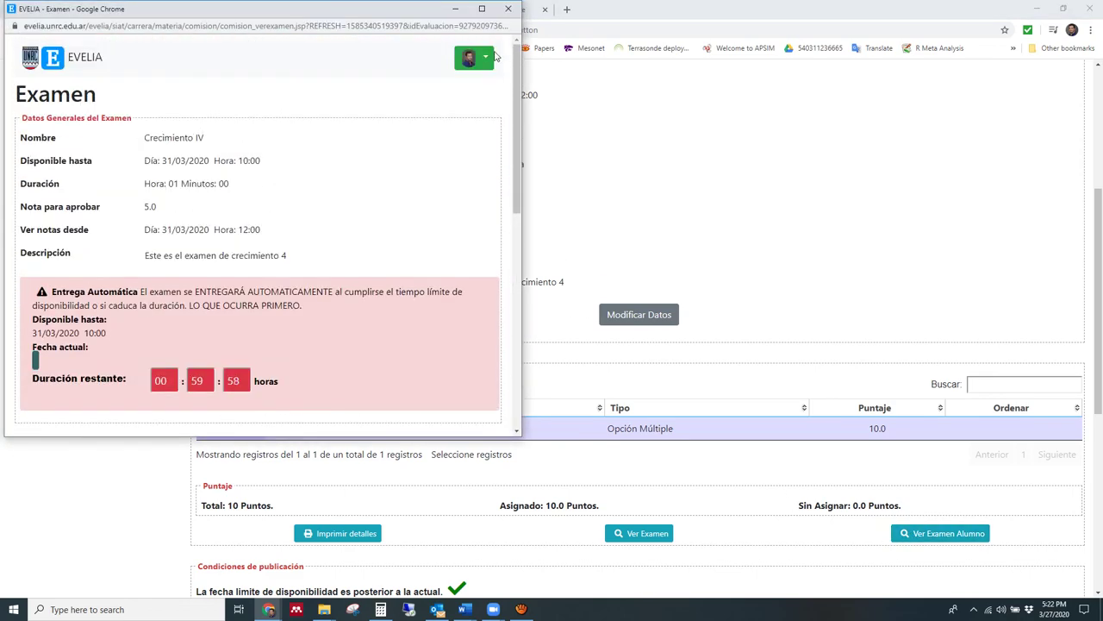
left_click(508, 8)
Publish Crecimiento IV so it is shown to the students, and confirm the publication
scroll(583, 318, "down", 1)
scroll(583, 318, "down", 3)
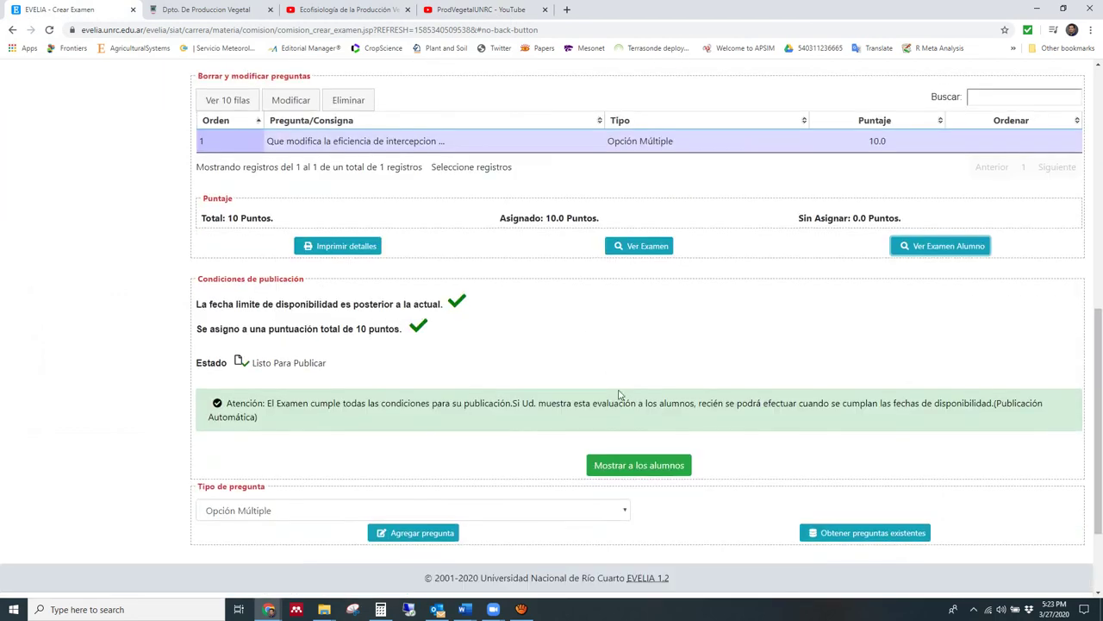
left_click(637, 466)
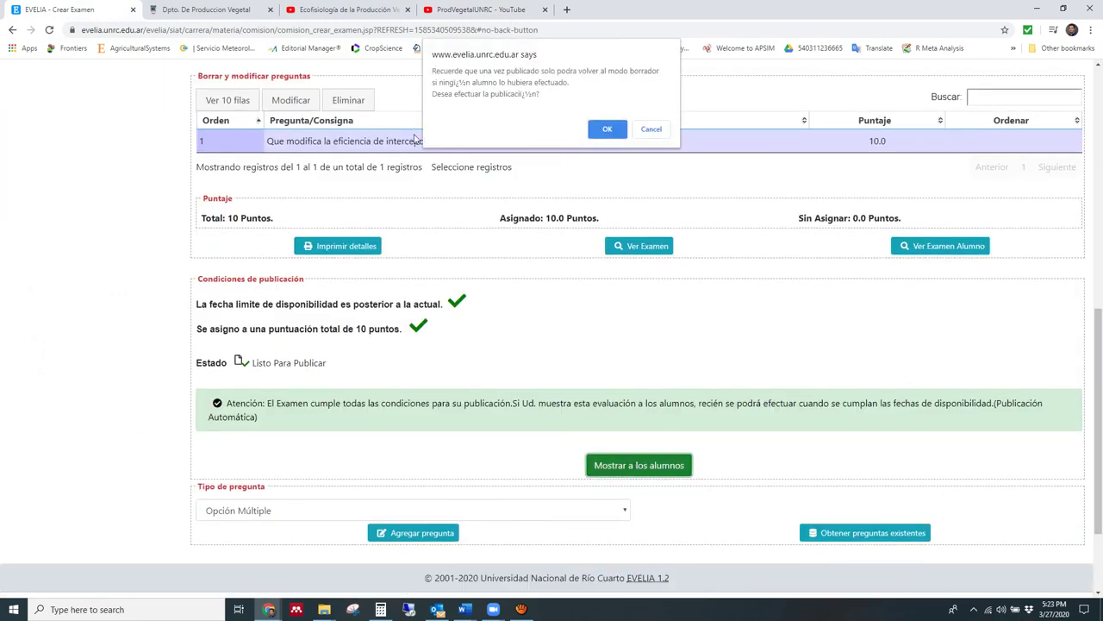
left_click(607, 131)
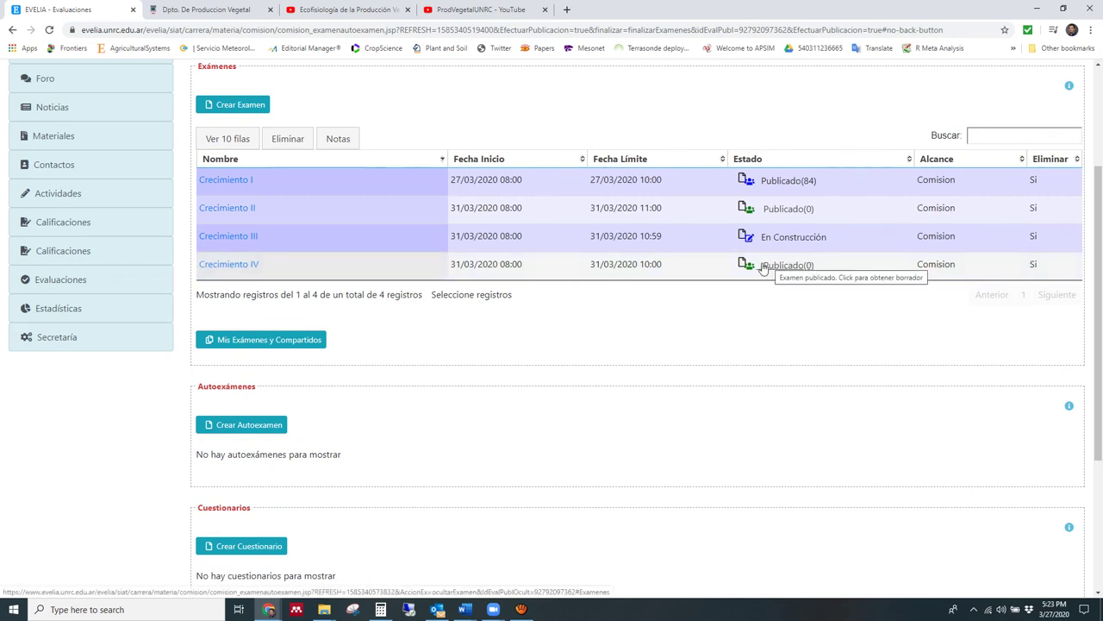
left_click(1035, 6)
mouse_move(490, 610)
left_click(509, 564)
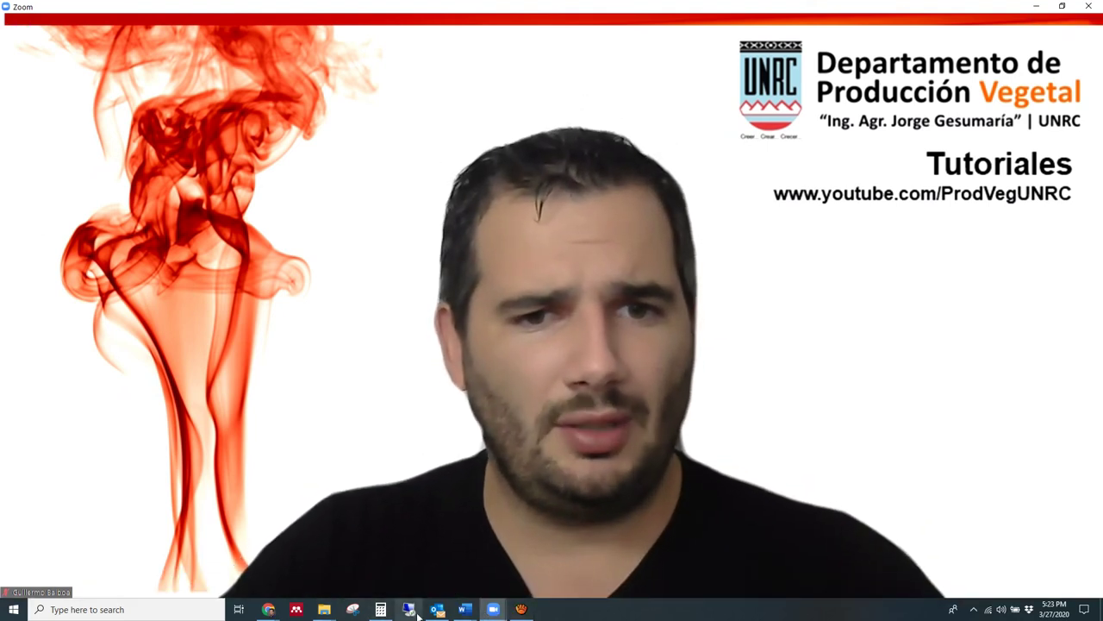
mouse_move(316, 612)
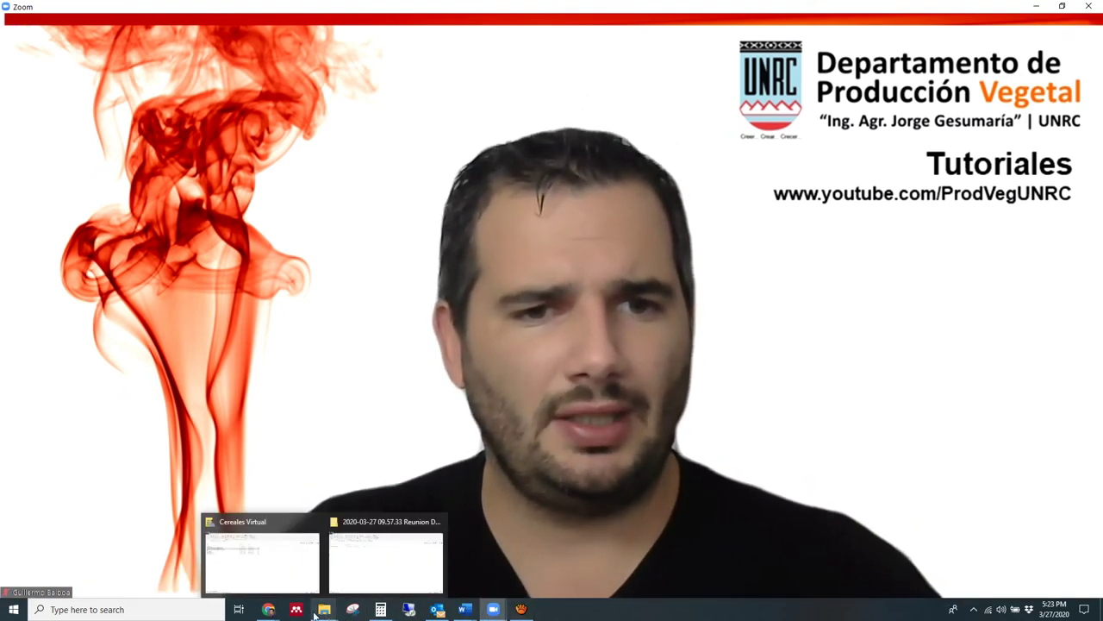
left_click(182, 555)
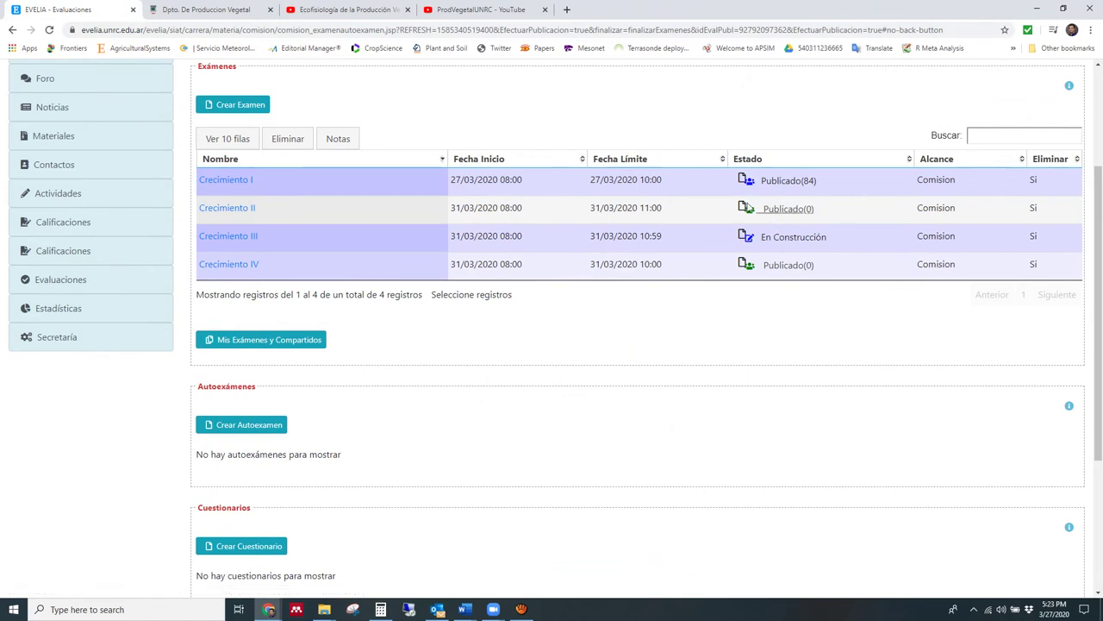
Open Crecimiento I from the evaluations list and read through its general data and all its questions with their answers
left_click(231, 179)
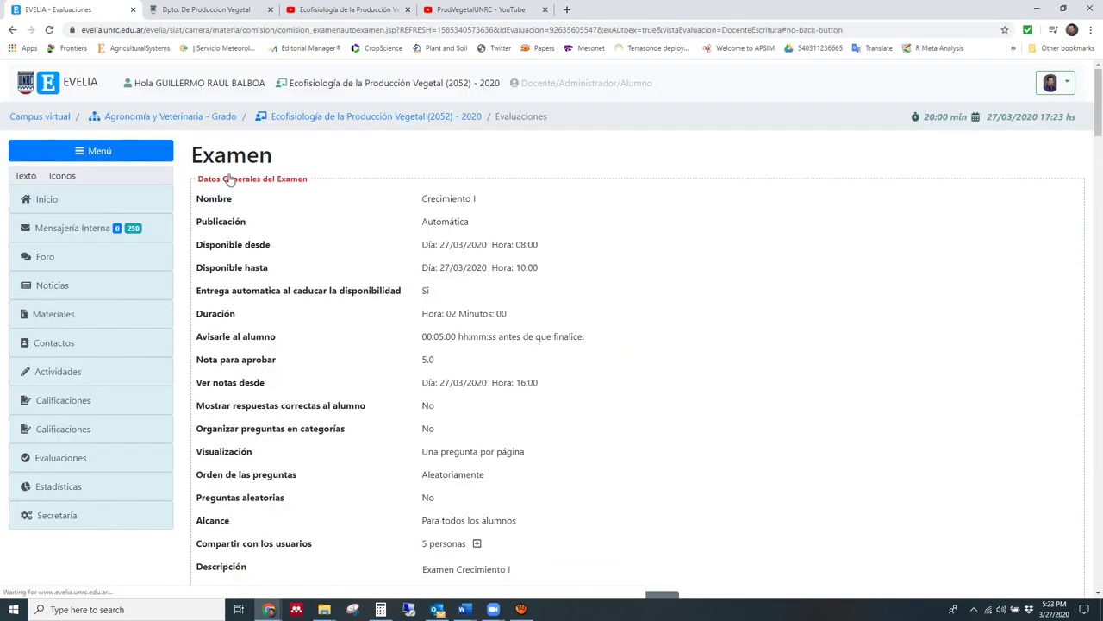
scroll(352, 227, "down", 2)
scroll(352, 227, "down", 2)
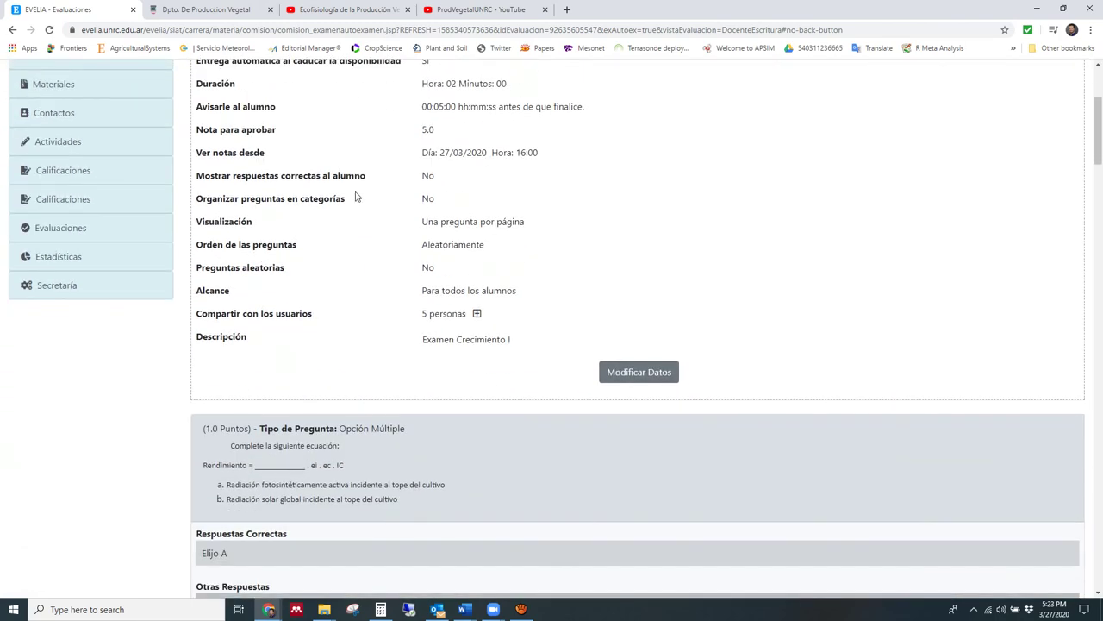
scroll(349, 157, "down", 5)
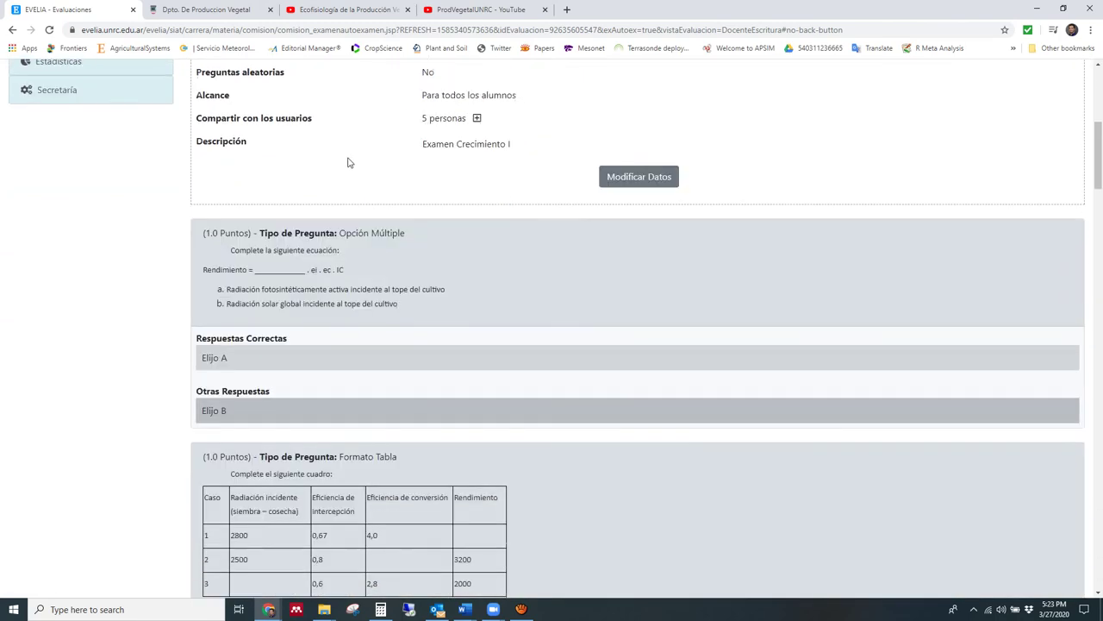
scroll(349, 170, "down", 12)
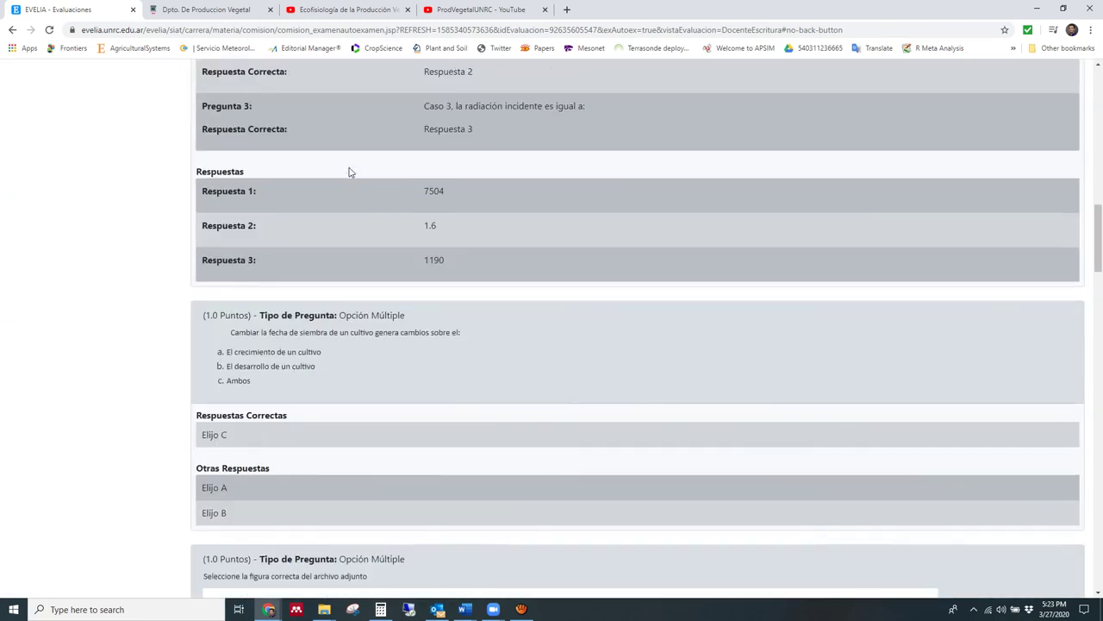
scroll(402, 209, "down", 7)
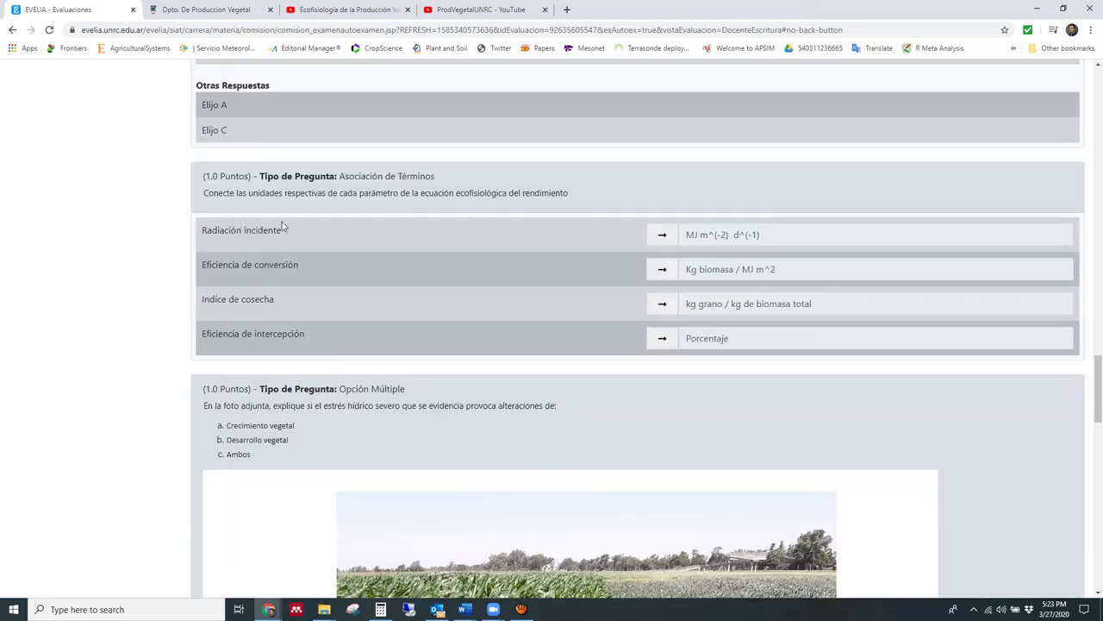
scroll(702, 245, "down", 5)
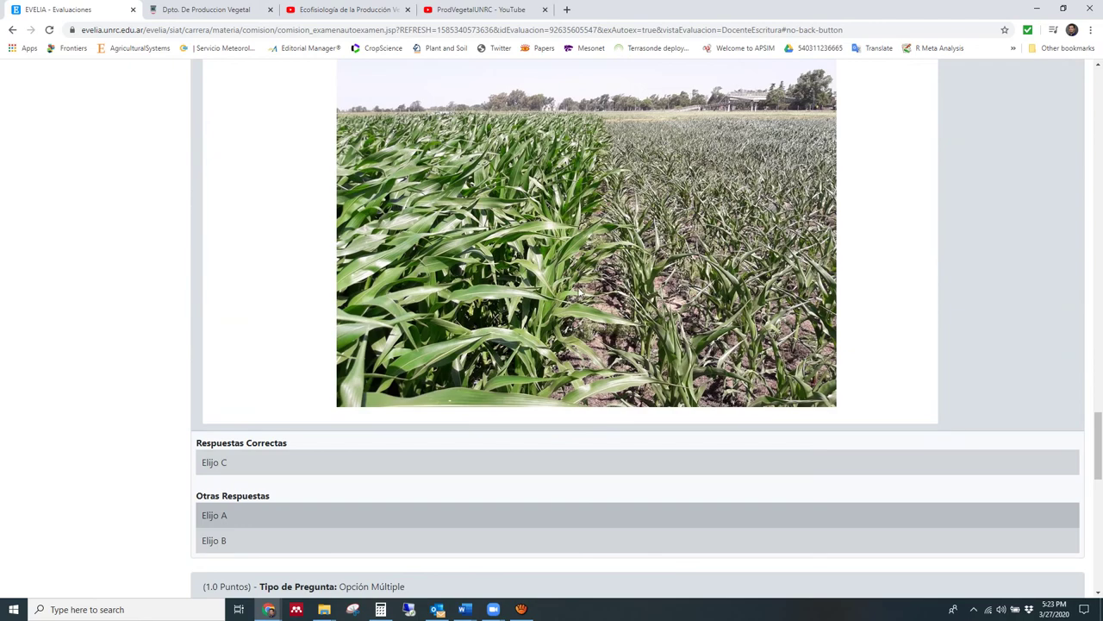
scroll(549, 259, "down", 5)
scroll(551, 260, "up", 5)
scroll(656, 255, "up", 15)
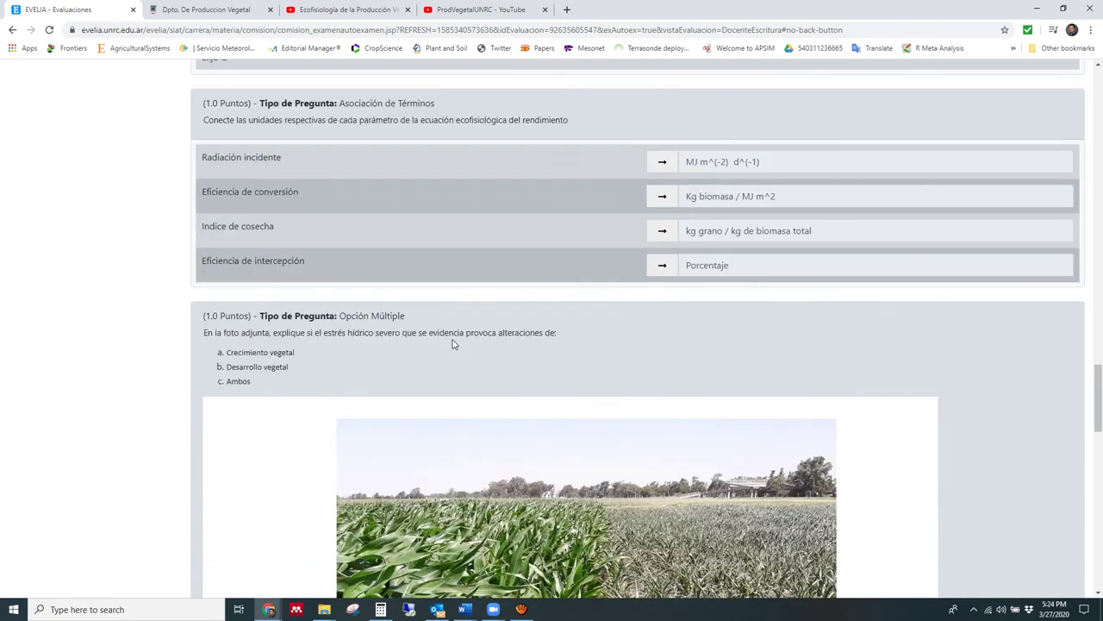
scroll(488, 293, "up", 20)
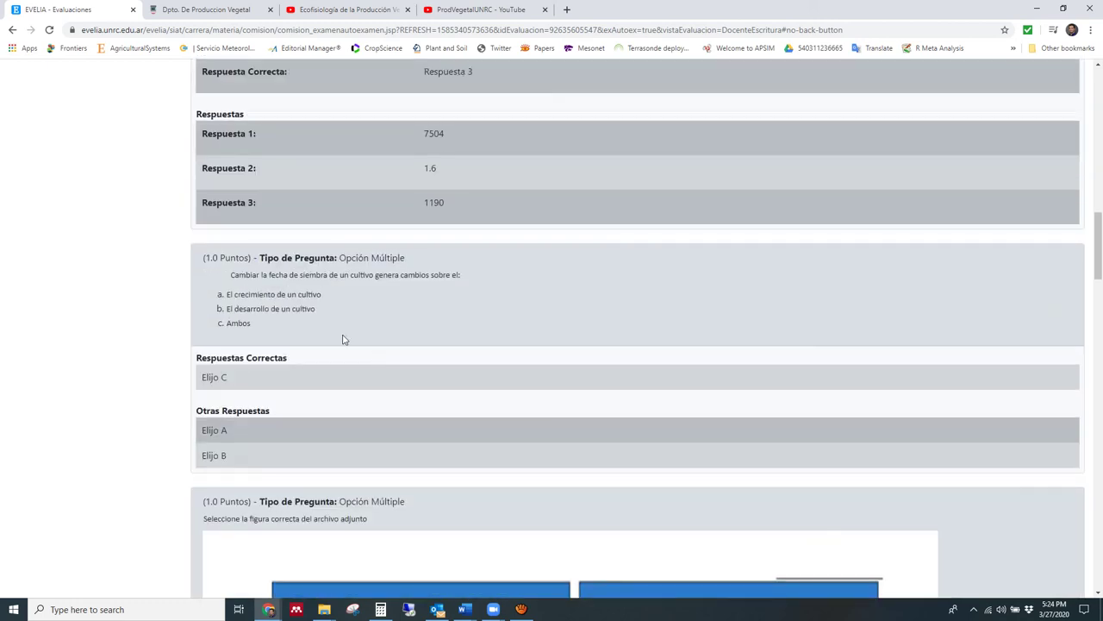
scroll(334, 326, "up", 4)
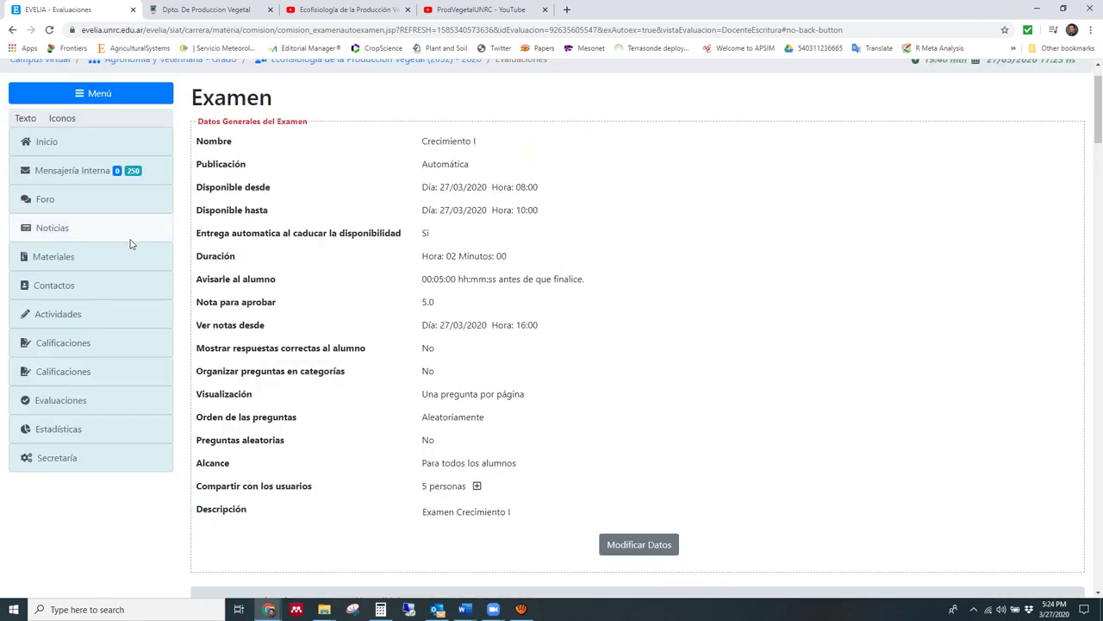
Open the course grades and examine the students' results for Crecimiento I
left_click(66, 382)
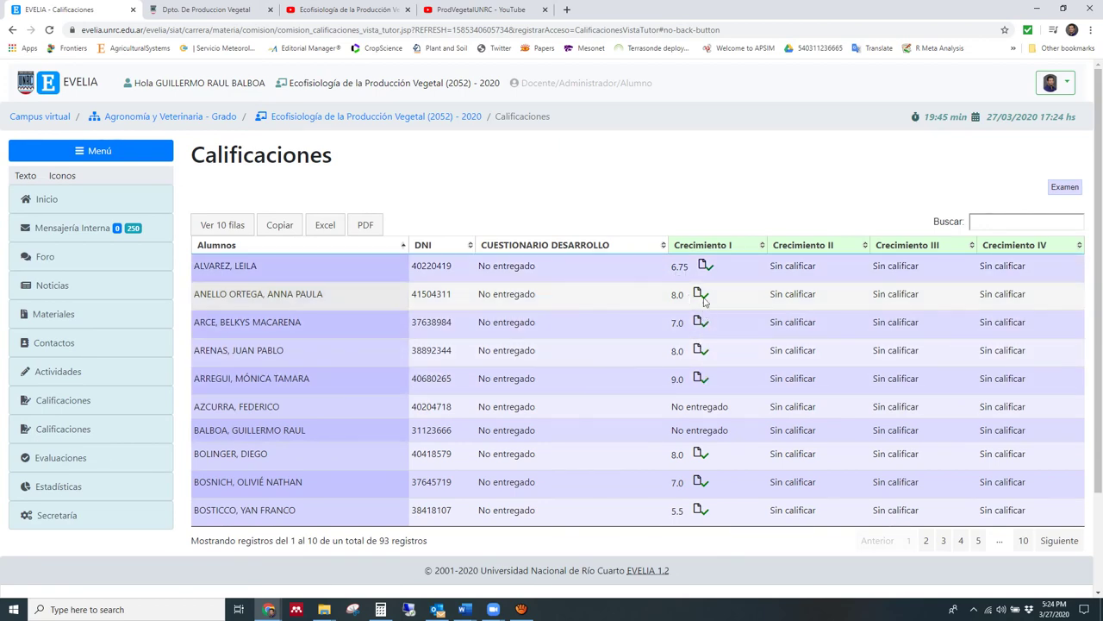
scroll(706, 327, "down", 2)
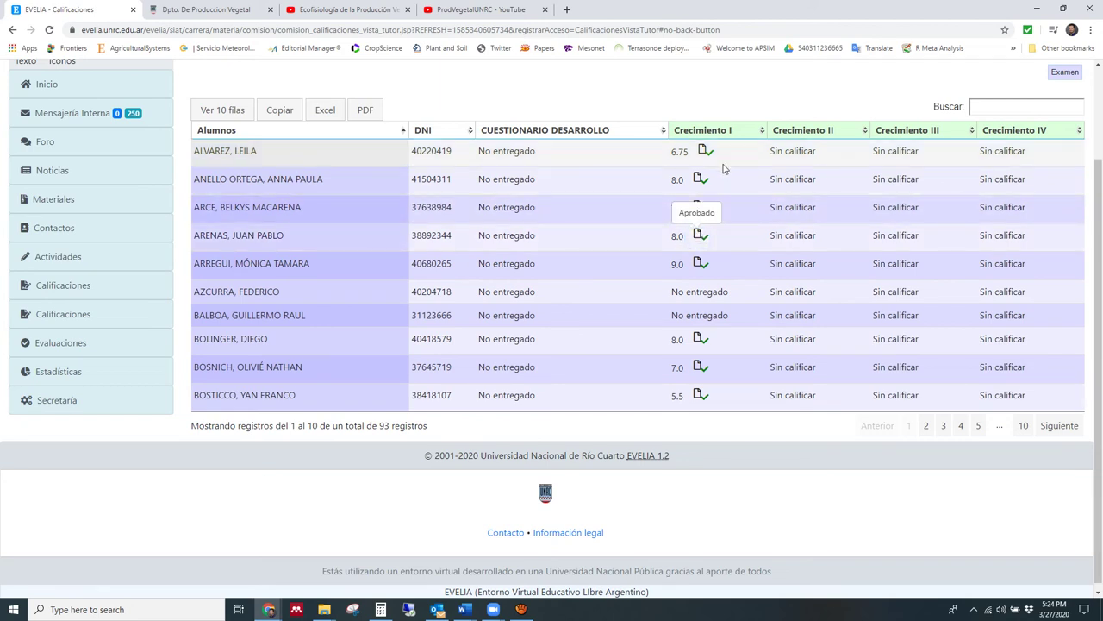
Export the course grades table as a PDF, open the downloaded file, look through its pages and minimise the browser
scroll(701, 316, "down", 1)
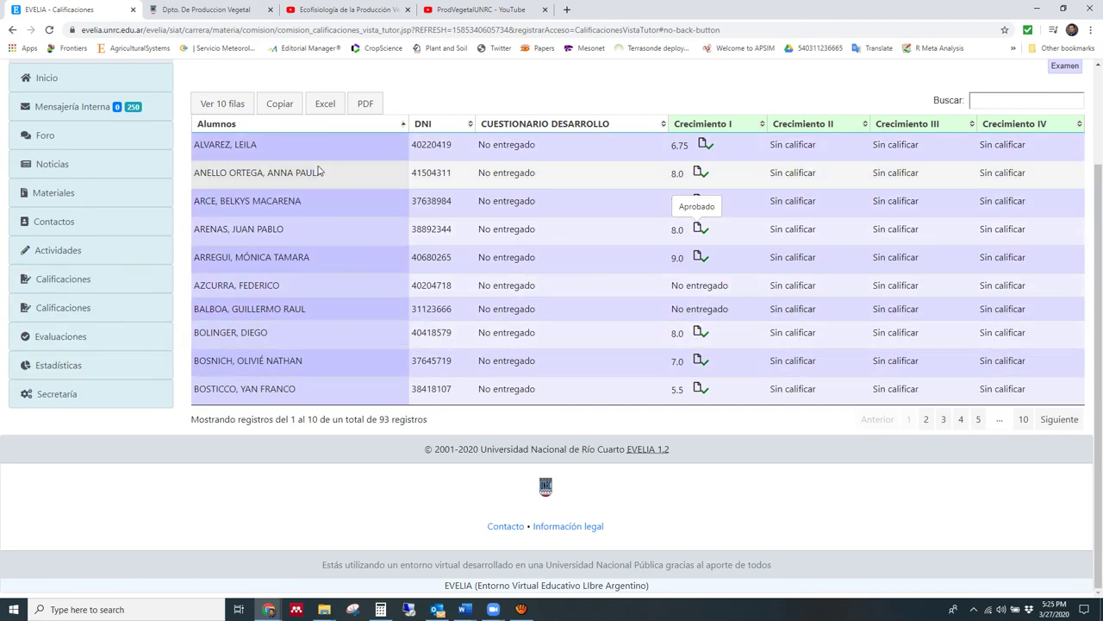
left_click(366, 105)
left_click(42, 585)
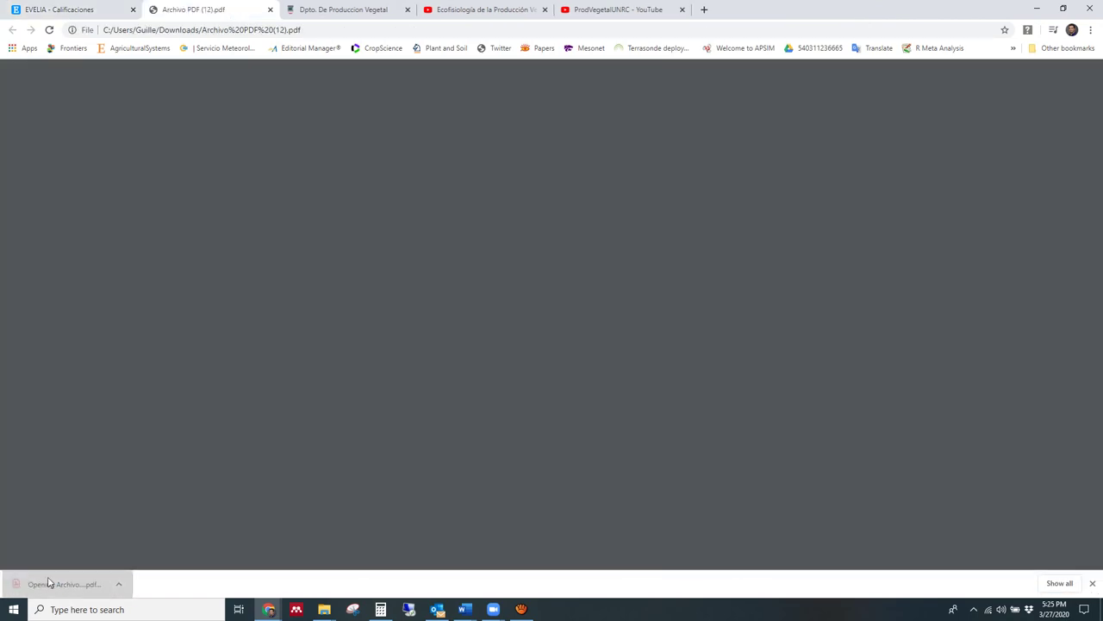
scroll(454, 208, "down", 3)
scroll(476, 230, "up", 3)
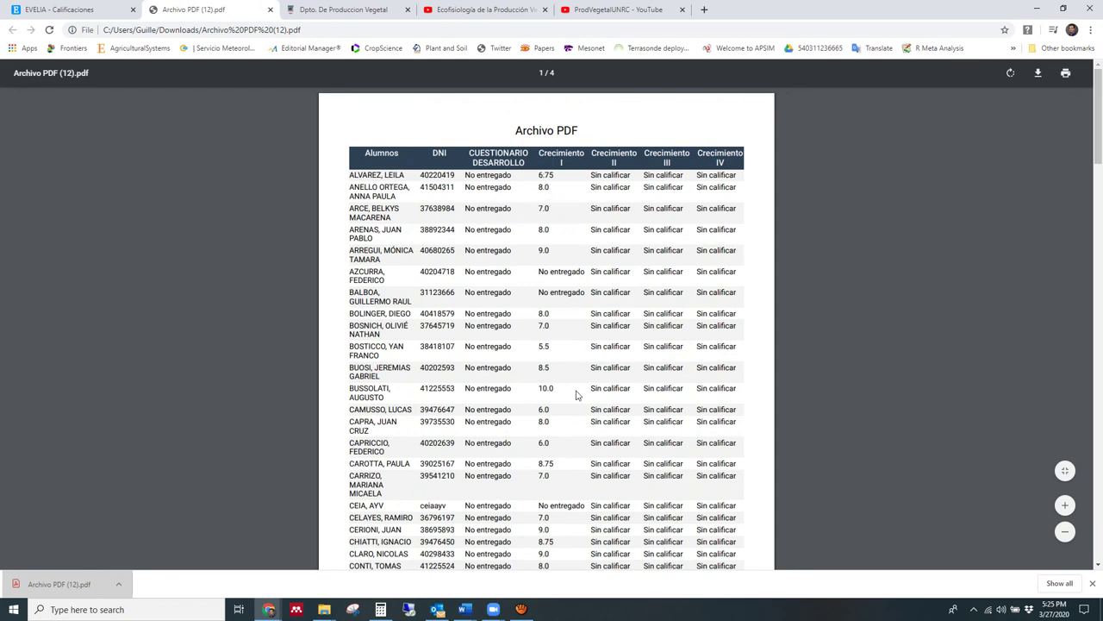
scroll(576, 379, "down", 10)
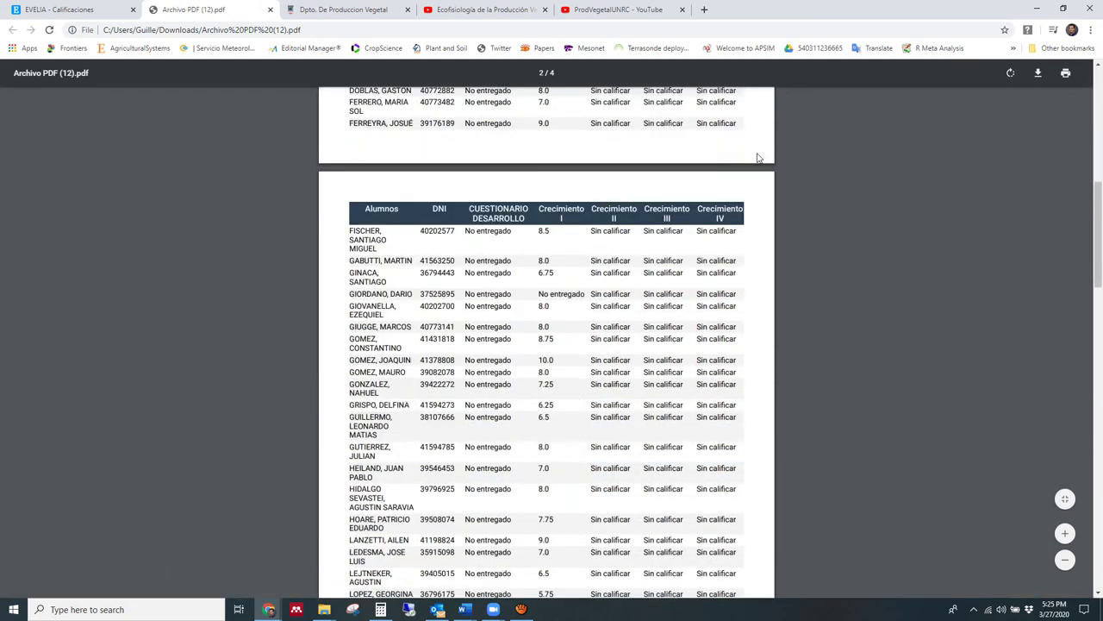
left_click(1038, 9)
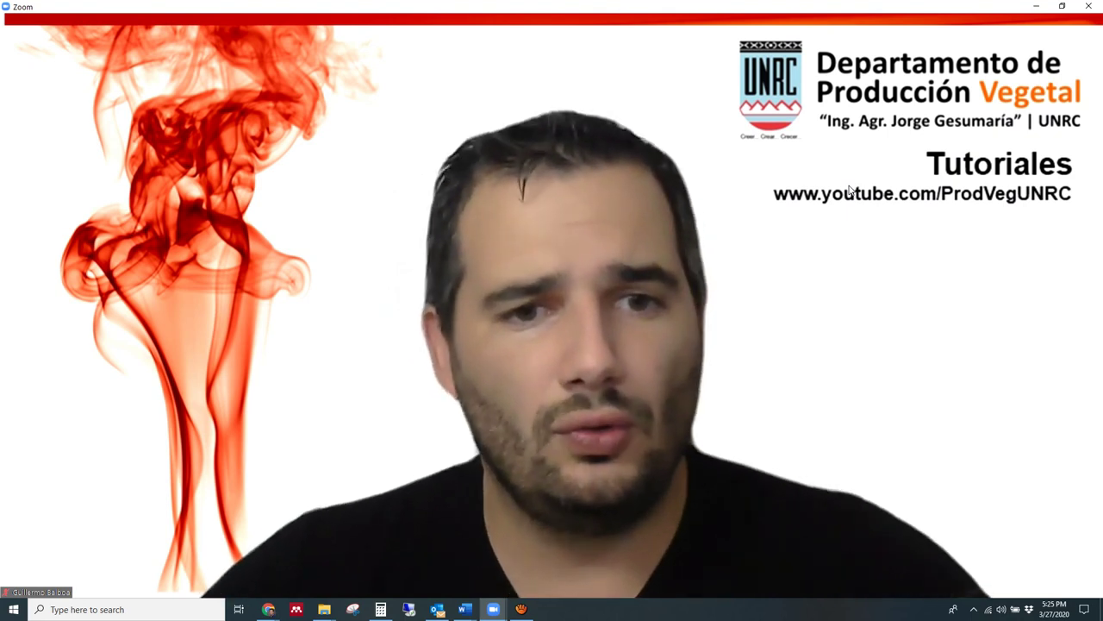
Return to EVELIA in the browser, open the course's CRECIMIENTO forum, read its messages and minimise the browser
mouse_move(837, 215)
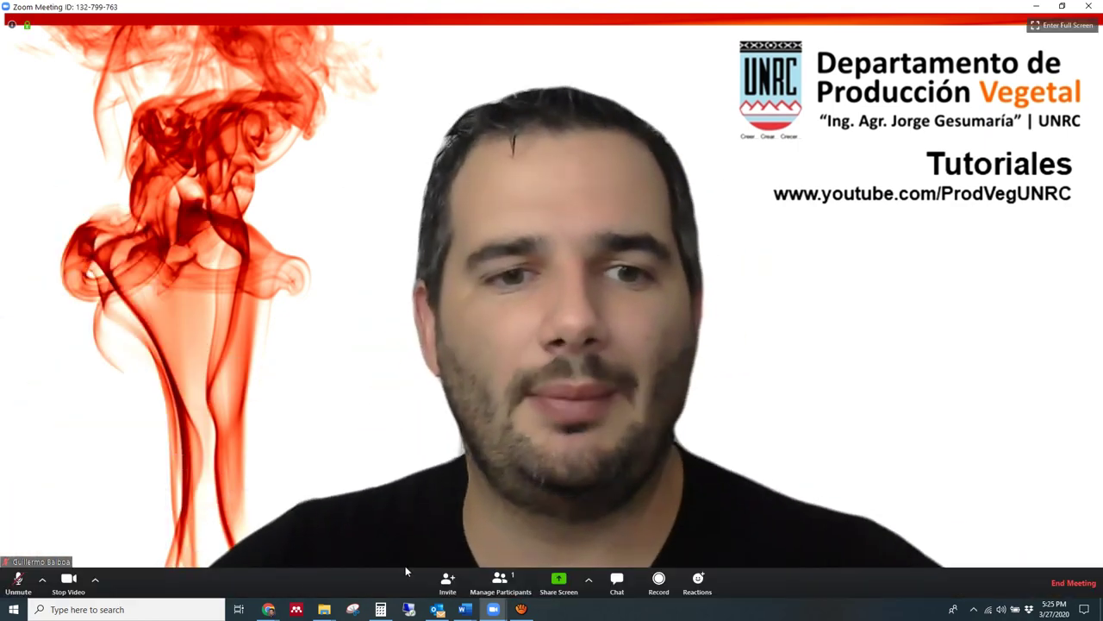
mouse_move(269, 611)
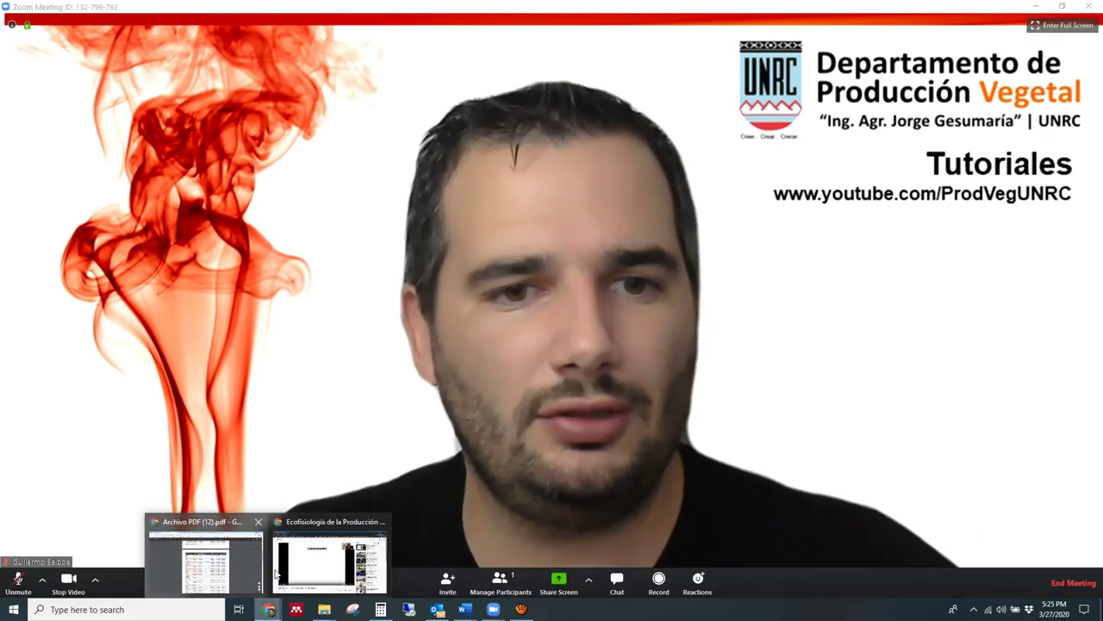
left_click(219, 563)
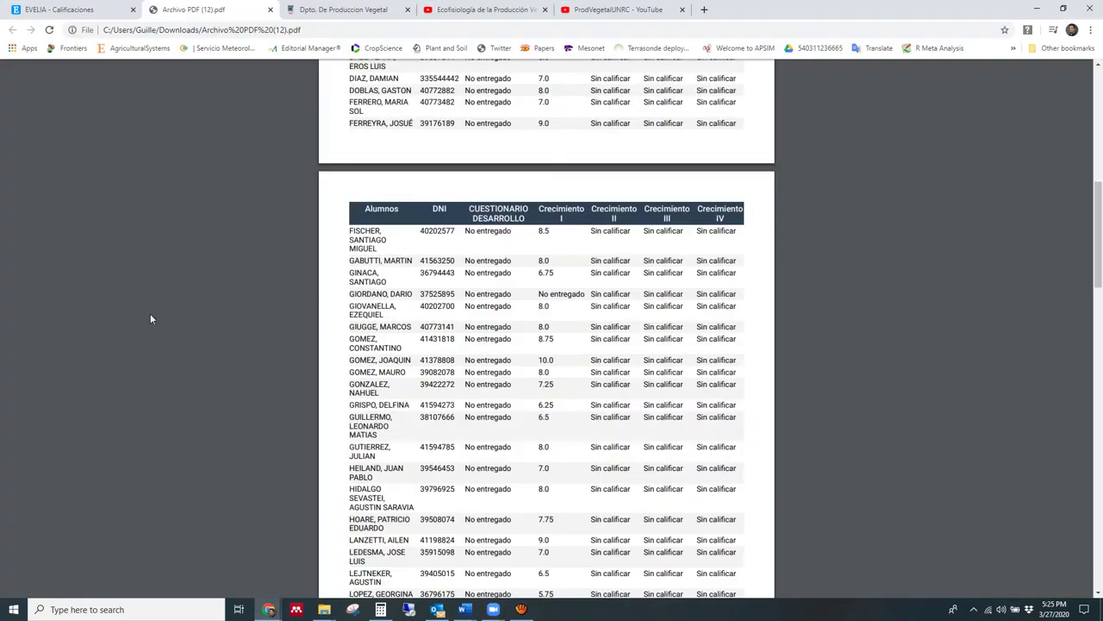
left_click(83, 9)
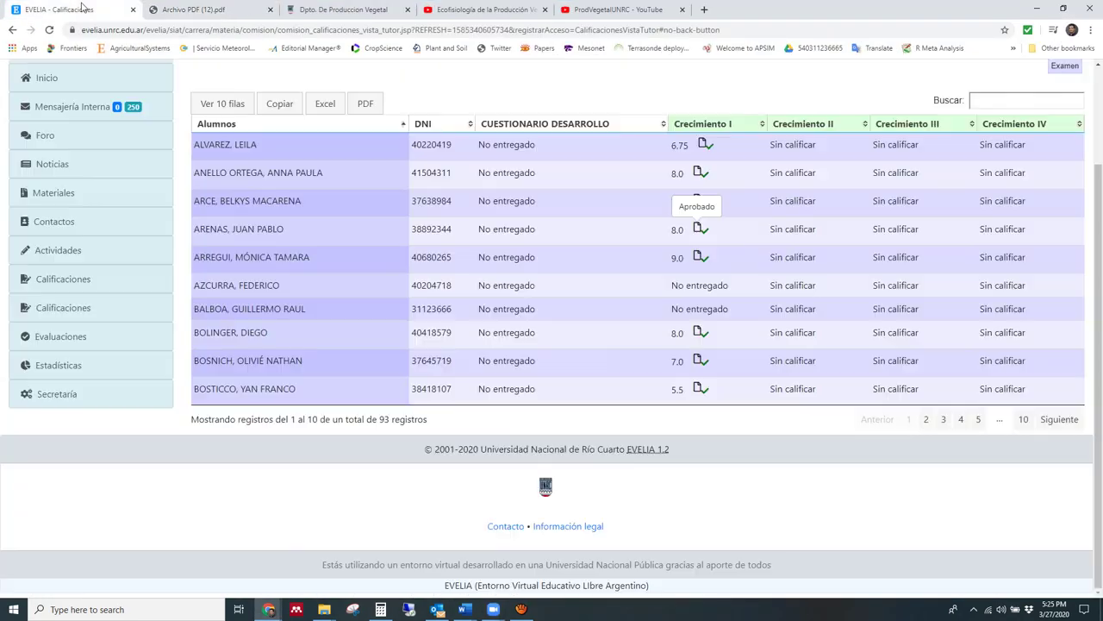
left_click(53, 140)
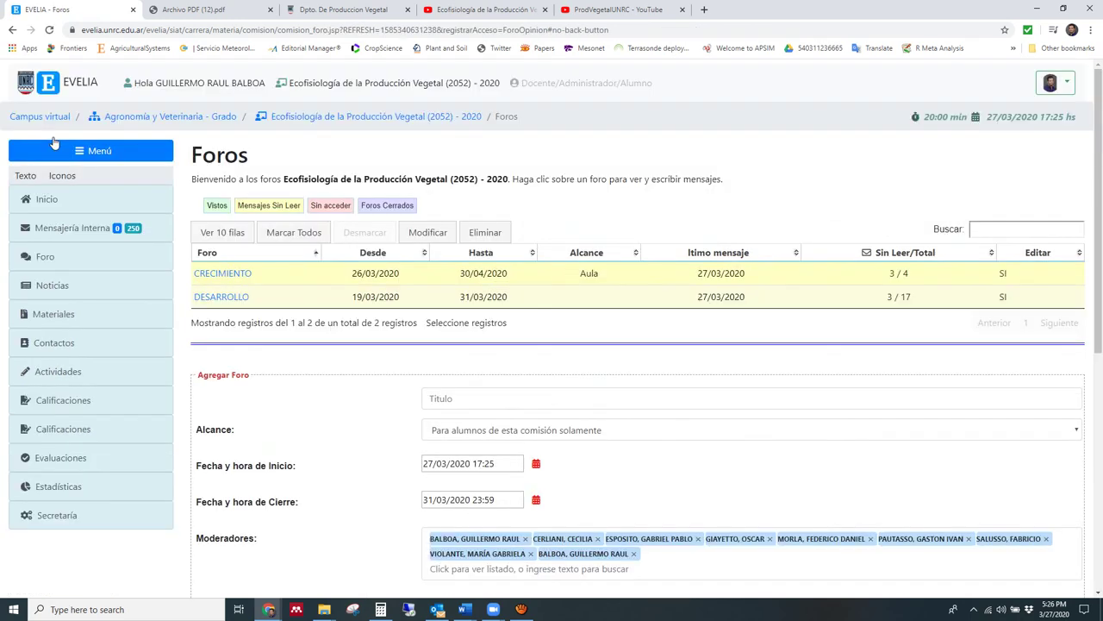
left_click(212, 279)
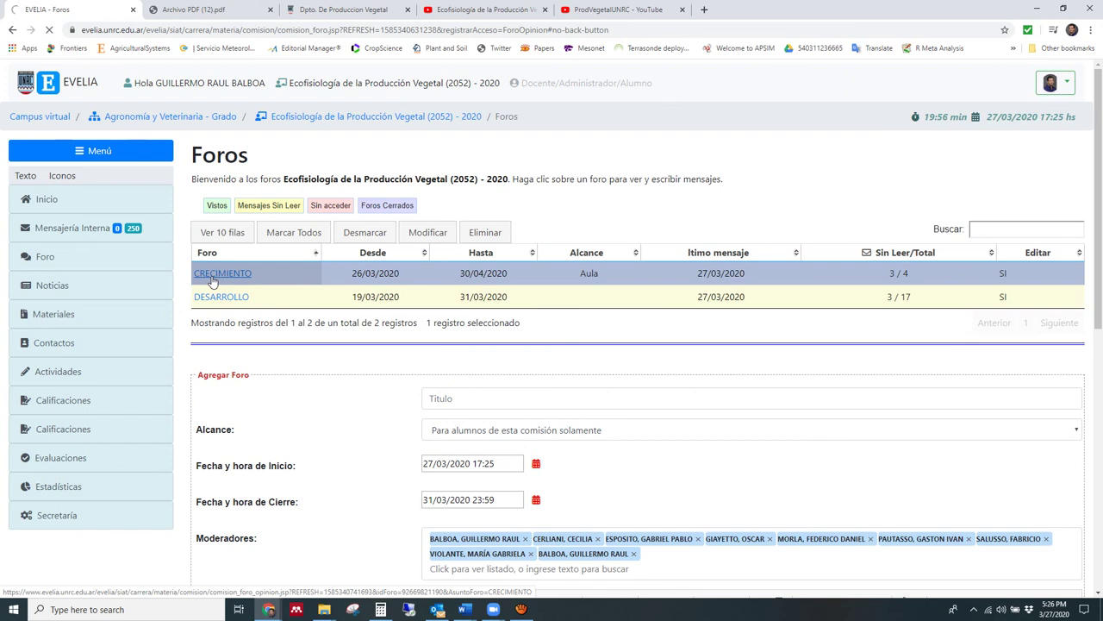
left_click(215, 275)
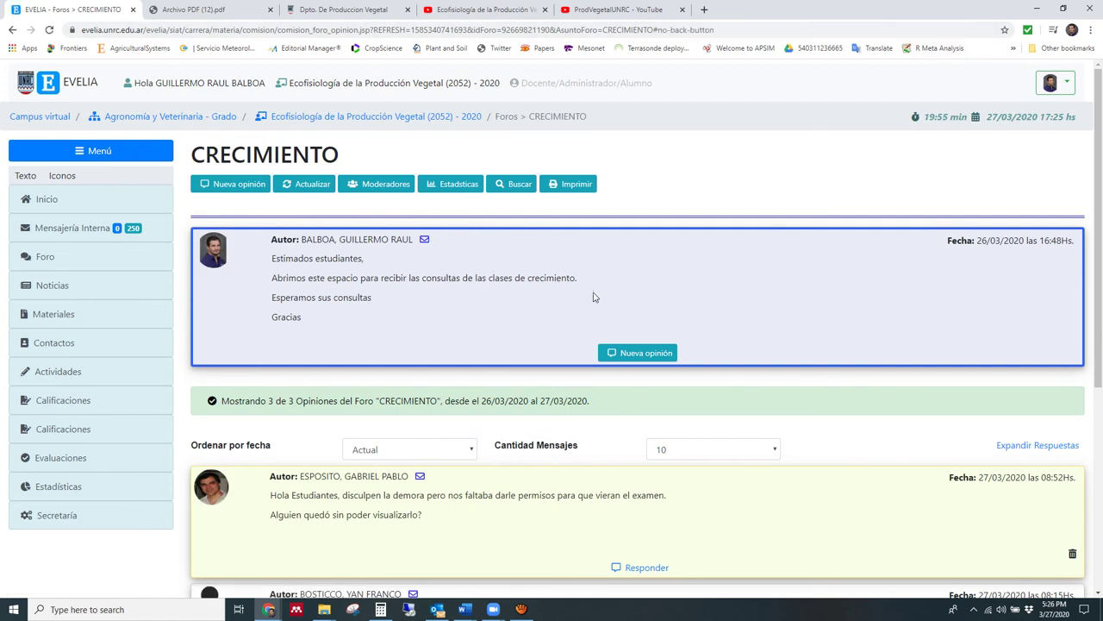
scroll(508, 283, "down", 1)
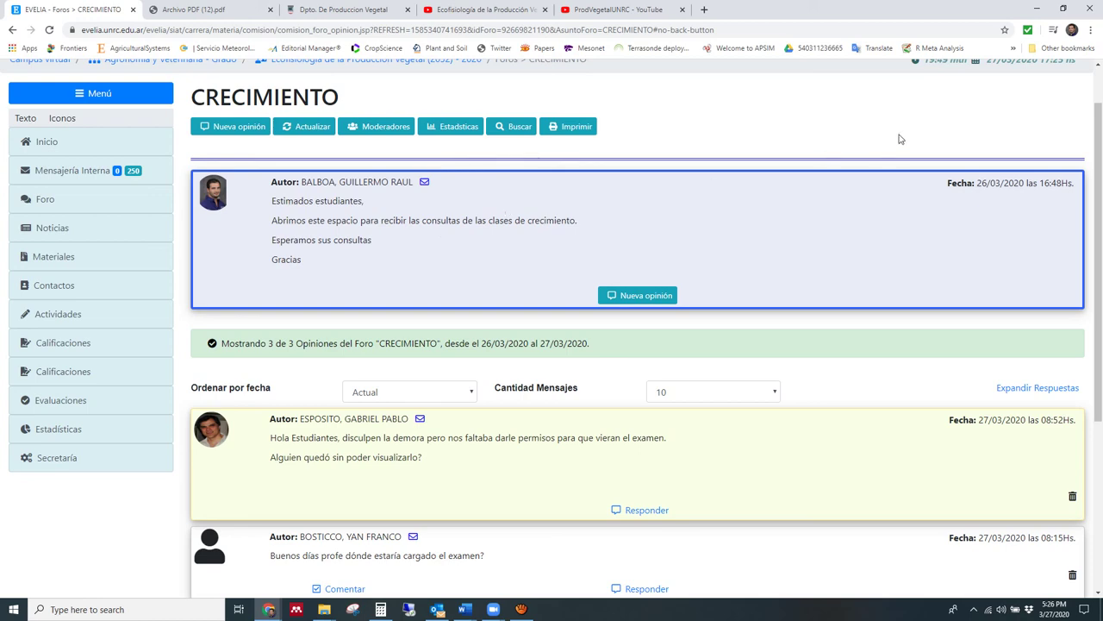
left_click(1038, 10)
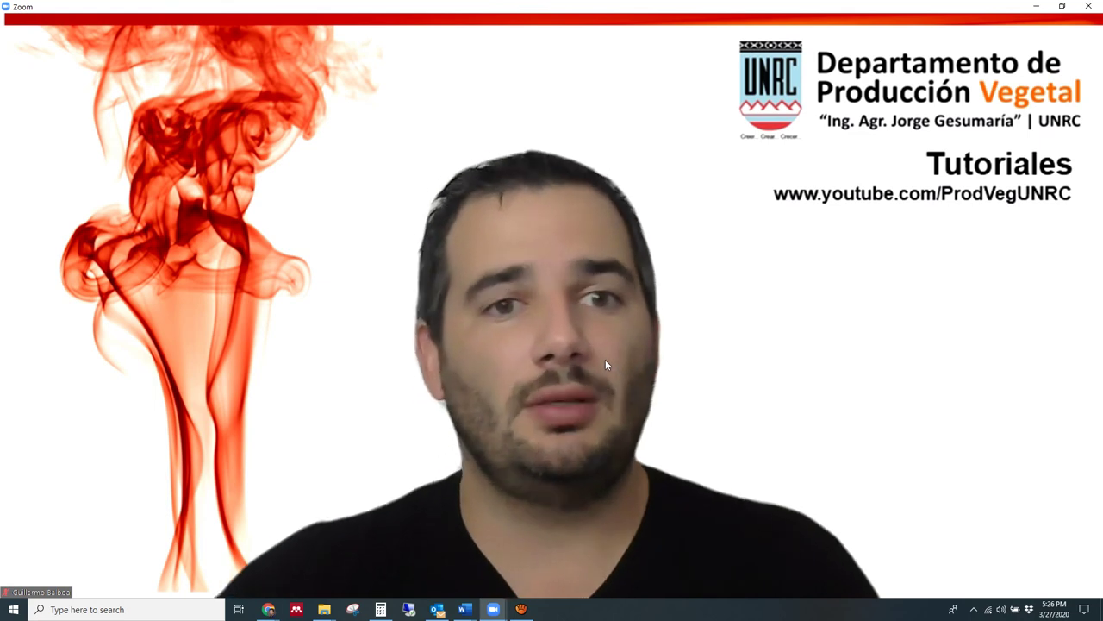
mouse_move(721, 312)
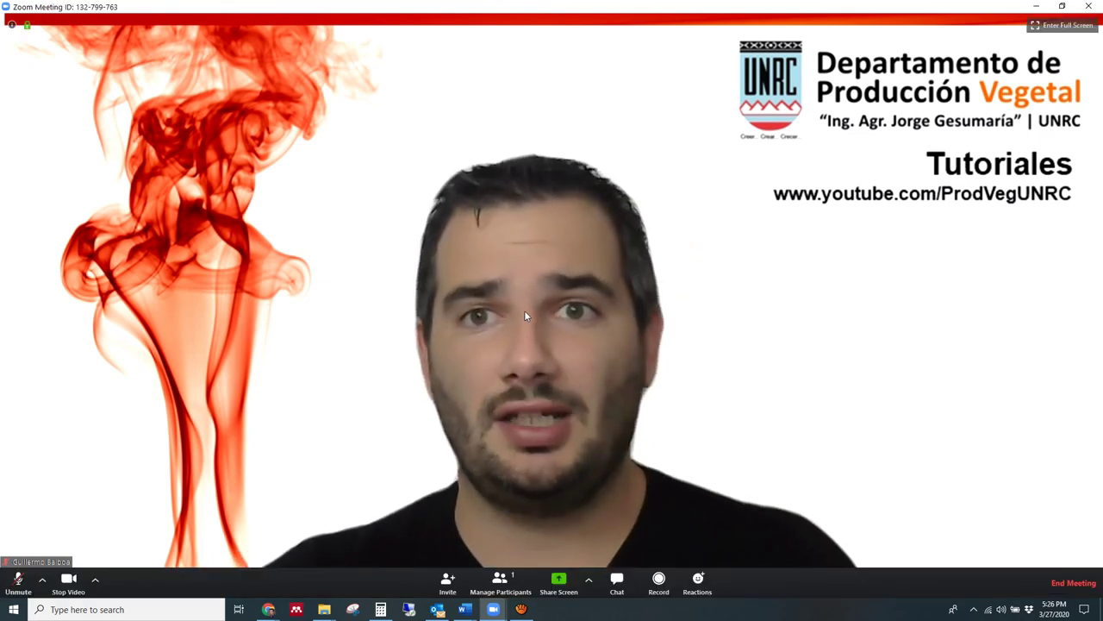